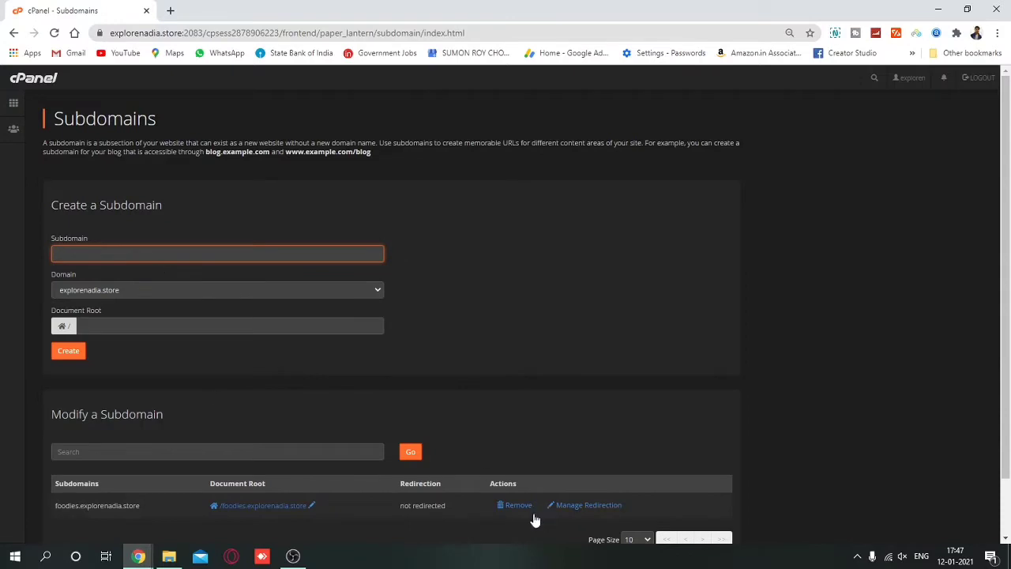
Delete the foodies.explorenadia.store subdomain permanently.
left_click(520, 506)
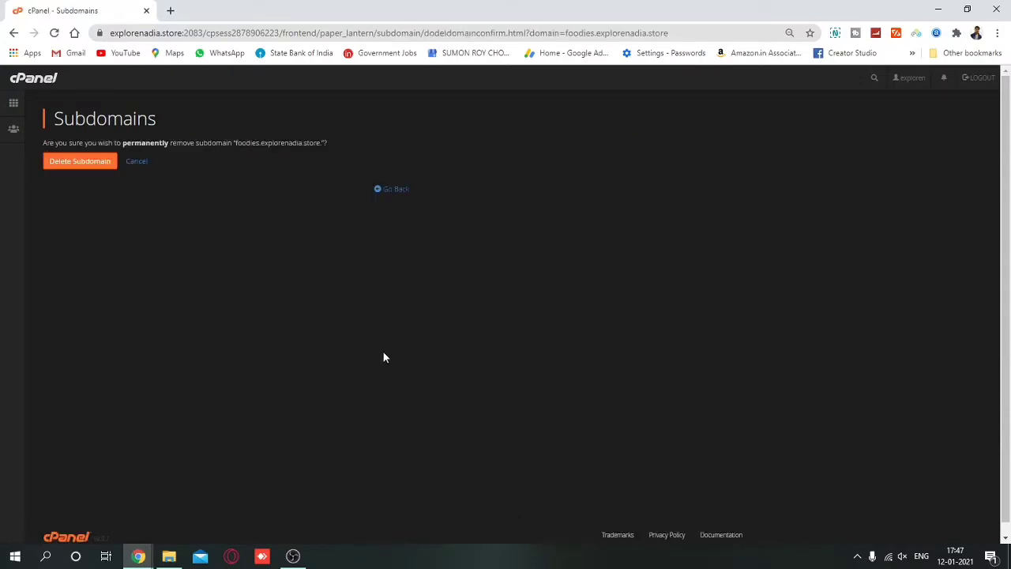
left_click(79, 163)
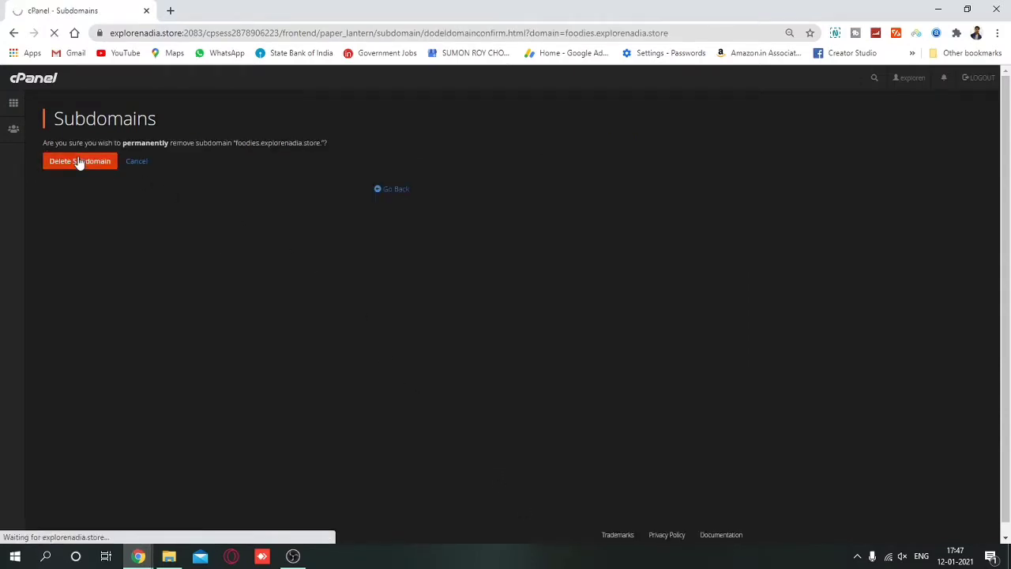
left_click(397, 181)
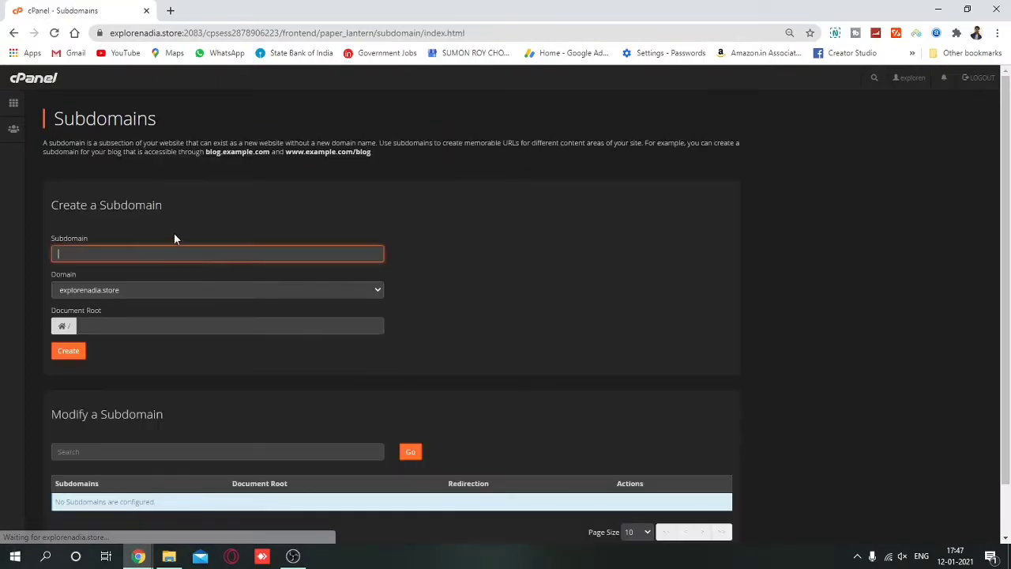
Create the subdomain 'foody' on explorenadia.store.
type("f")
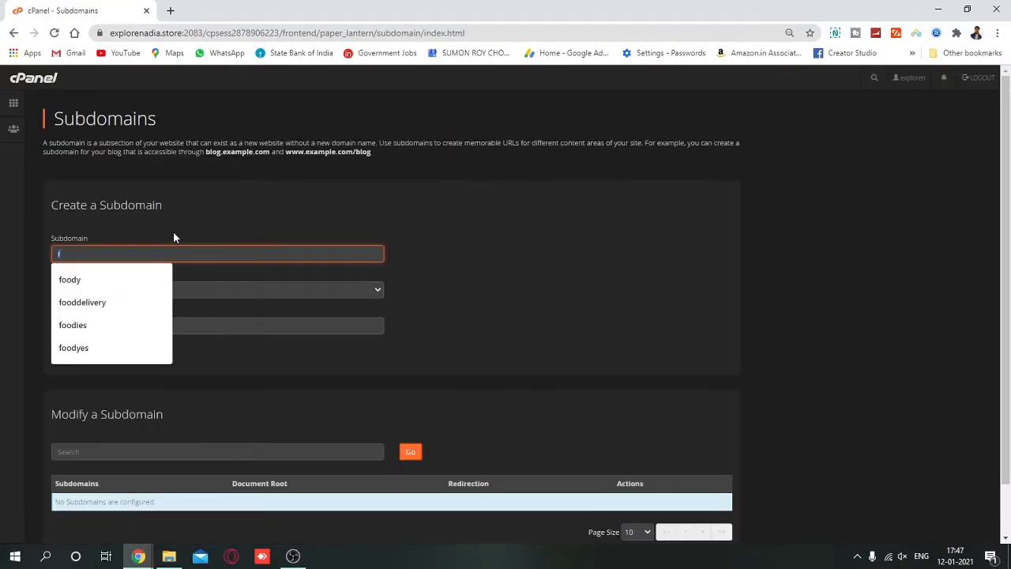
type("oody")
double_click(290, 230)
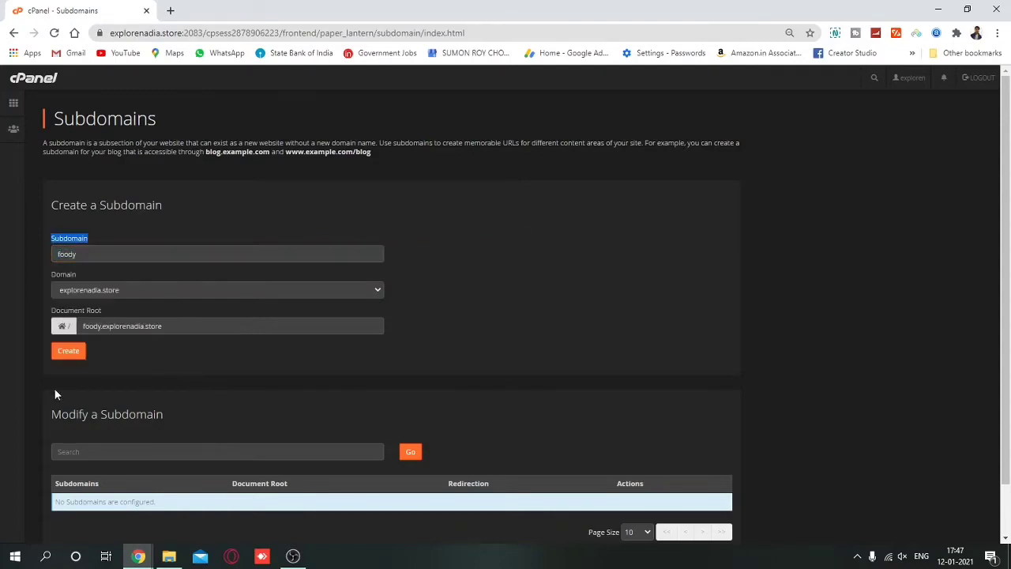
left_click(77, 354)
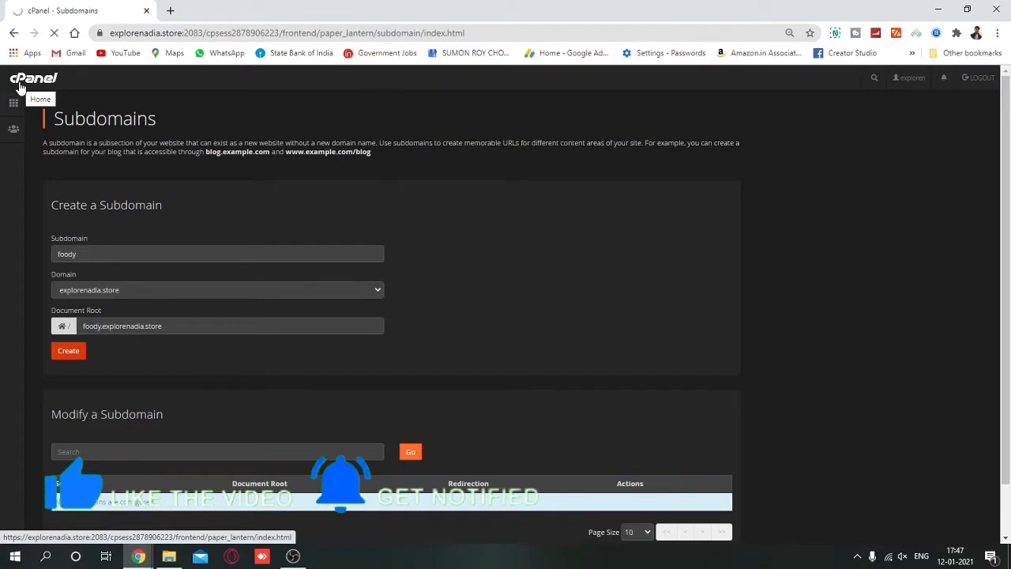
scroll(411, 222, "down", 1)
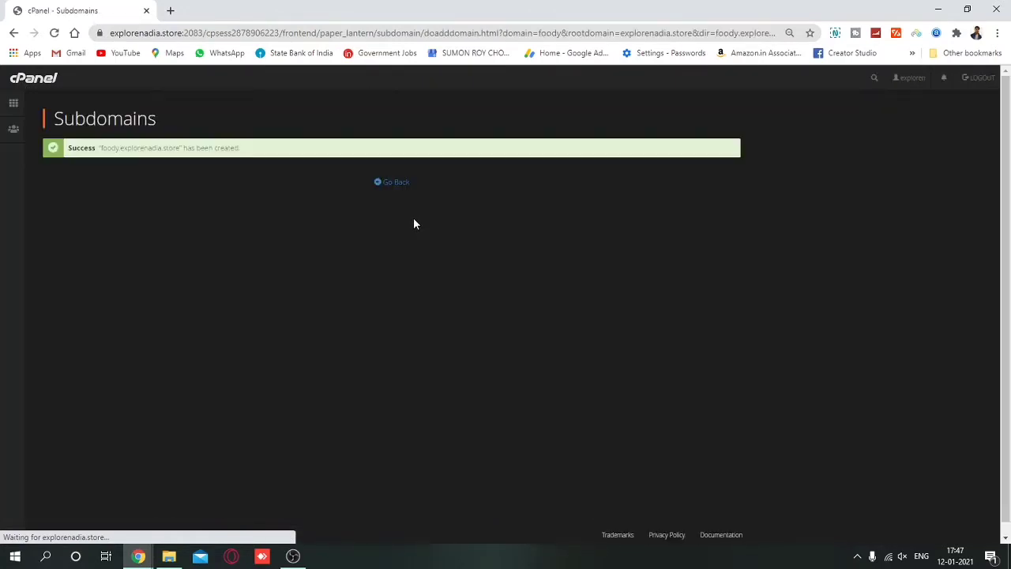
Open File Manager's Upload page for the foody.explorenadia.store folder, with the local Main code folder alongside.
left_click(16, 103)
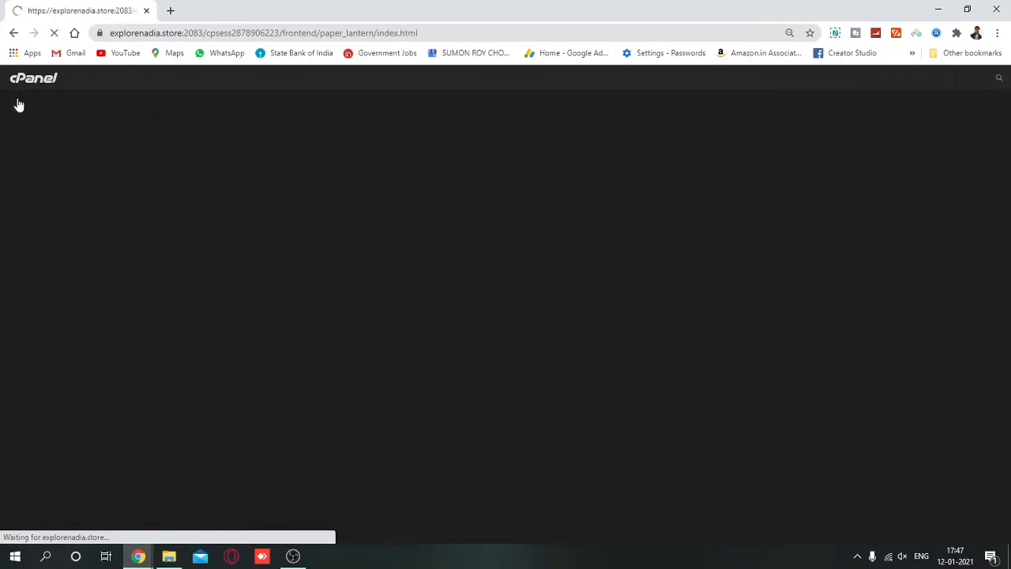
left_click(104, 214)
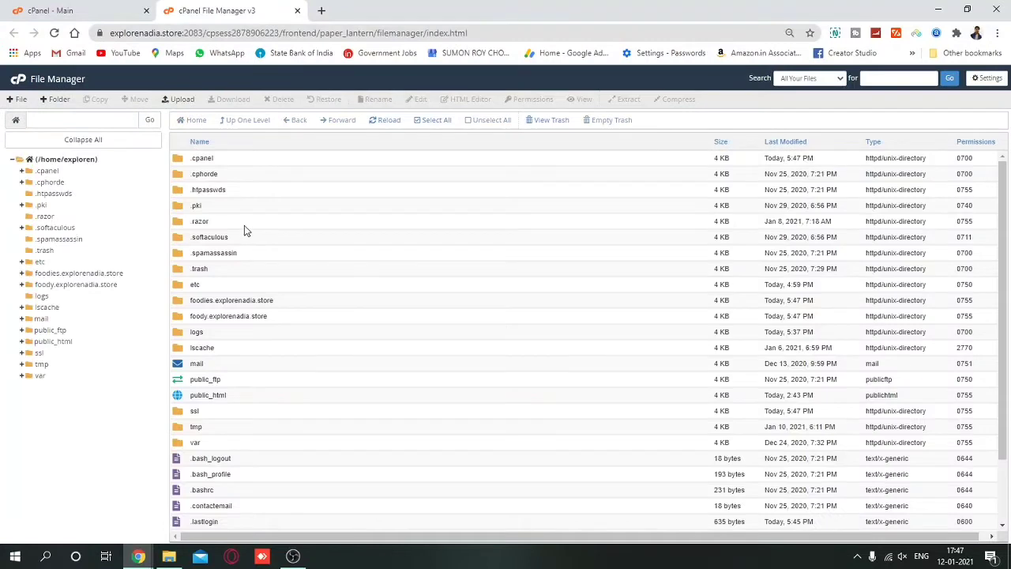
double_click(305, 320)
left_click(181, 99)
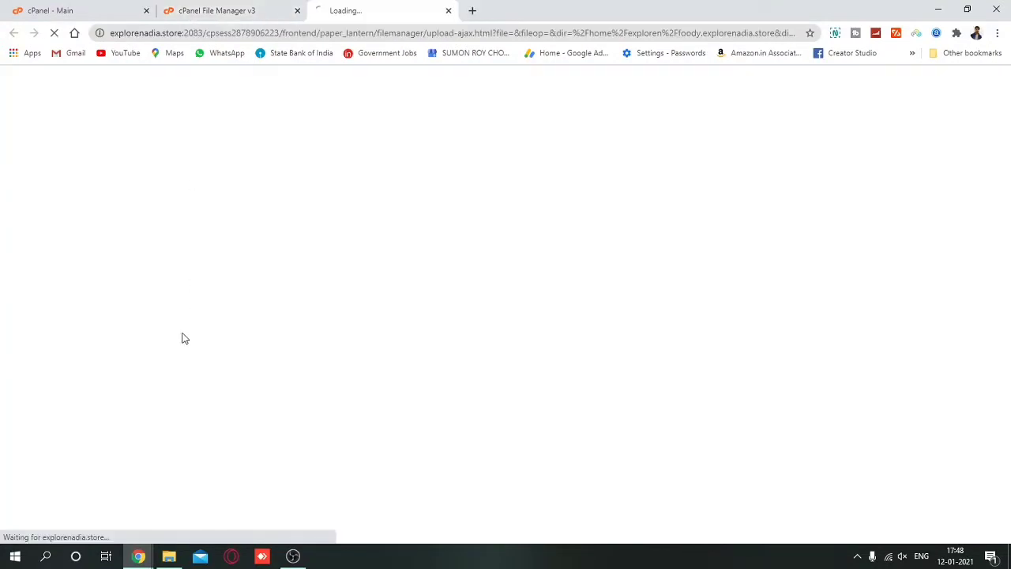
left_click(169, 556)
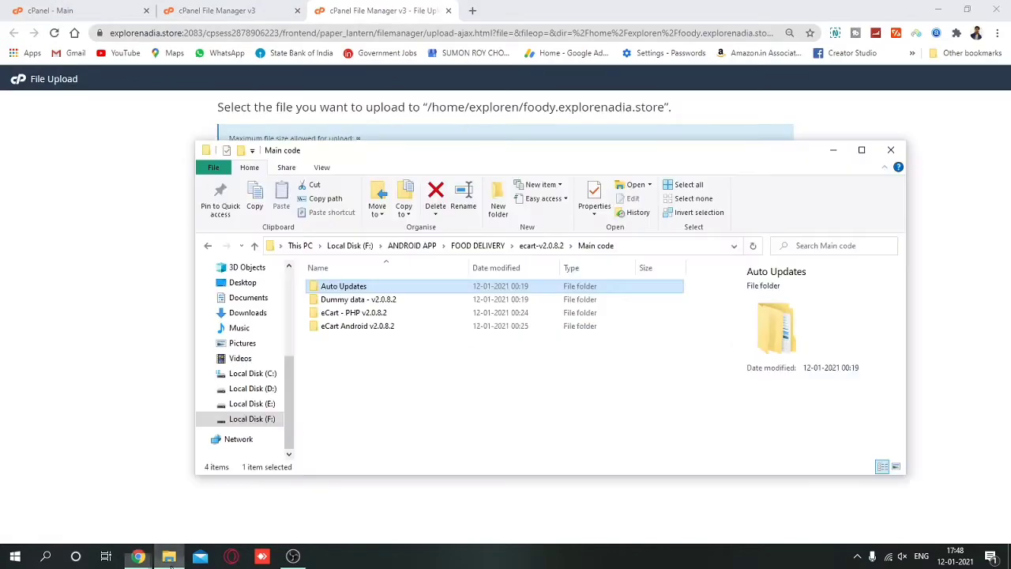
Use 7-Zip to compress the eCart - v2.0.8.2 folder into eCart - v2.0.8.2.zip.
double_click(395, 313)
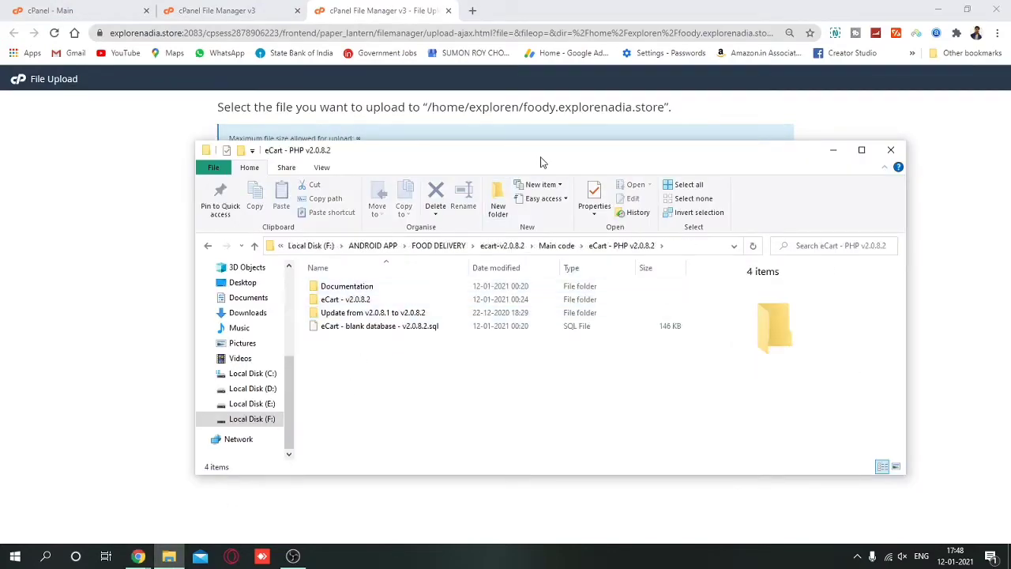
left_click_drag(541, 161, 454, 253)
left_click(278, 393)
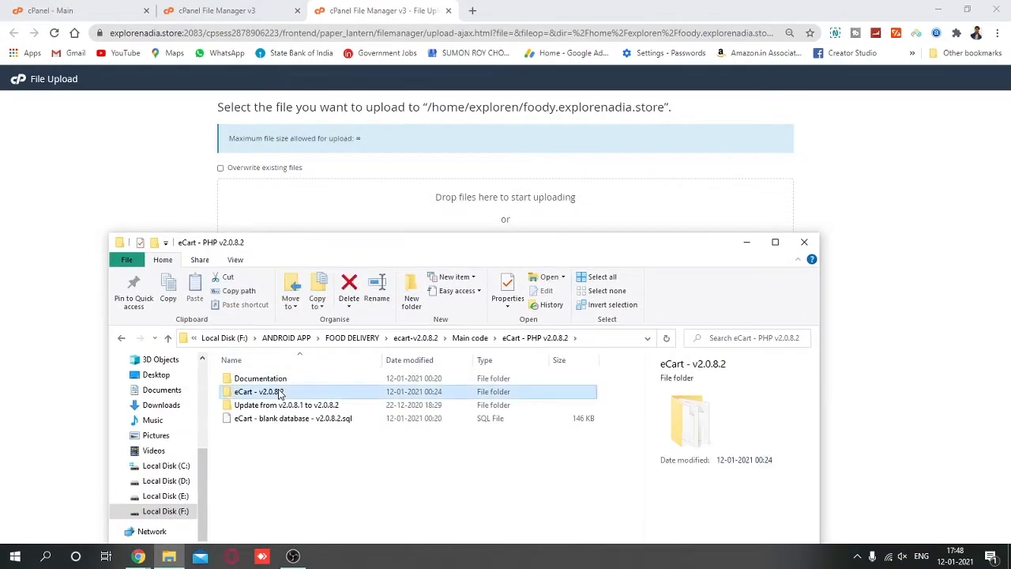
right_click(278, 393)
mouse_move(448, 188)
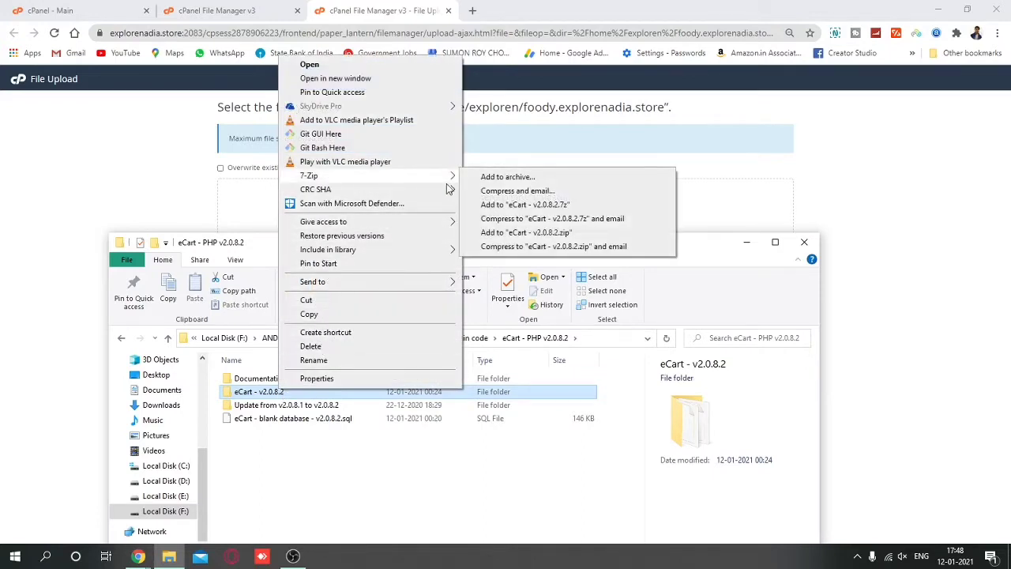
left_click(526, 232)
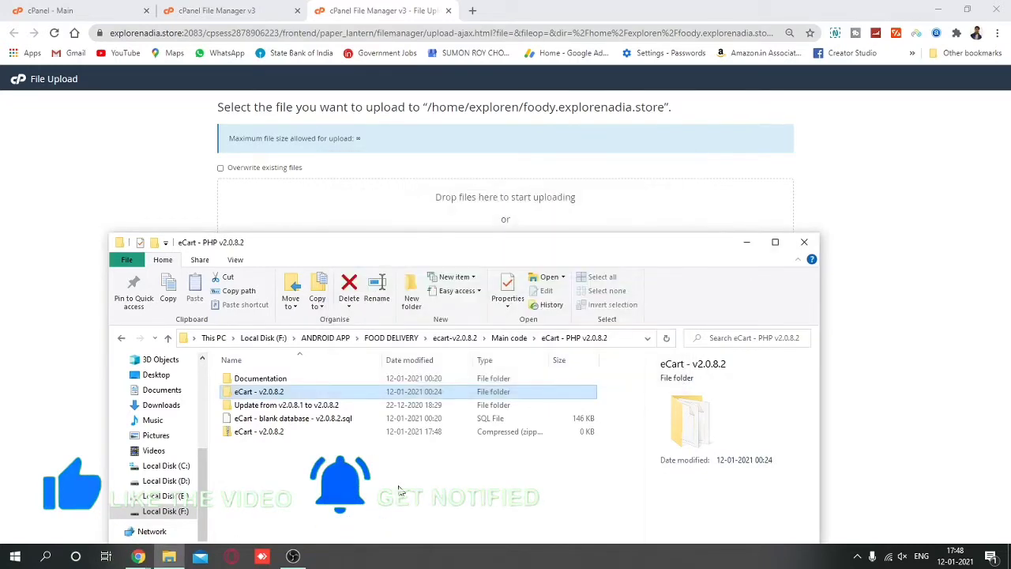
left_click(291, 433)
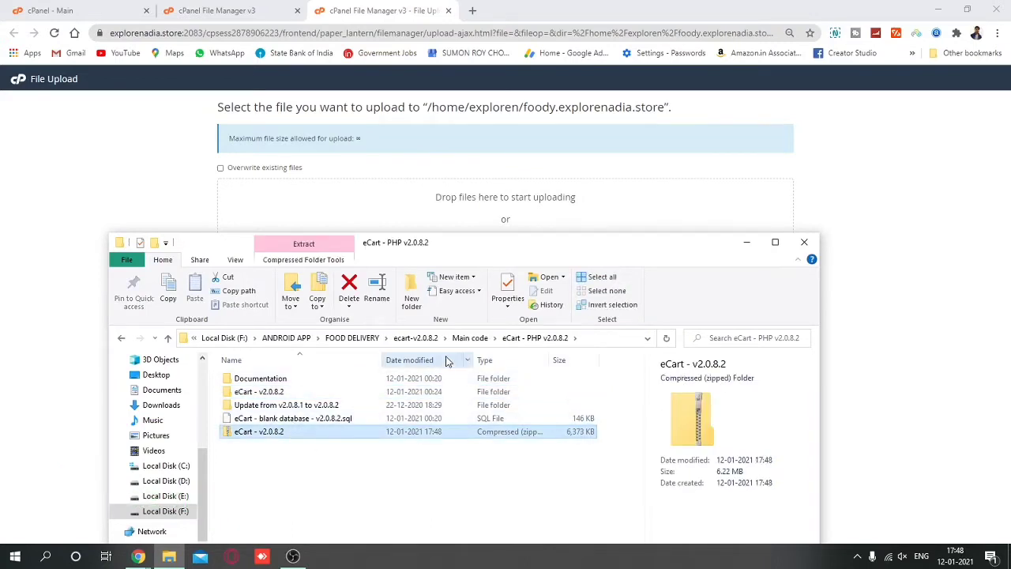
left_click(470, 337)
double_click(359, 391)
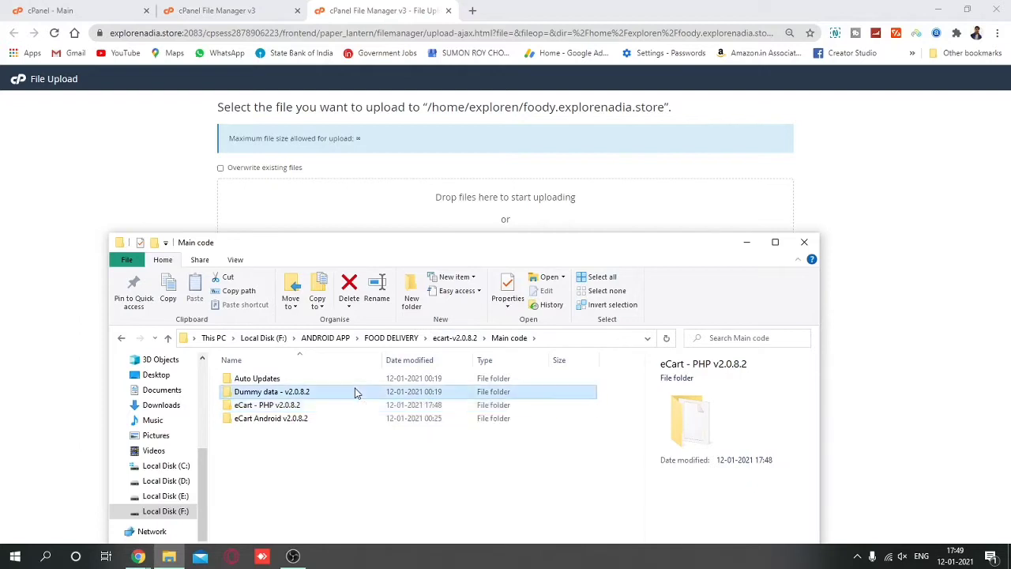
double_click(344, 406)
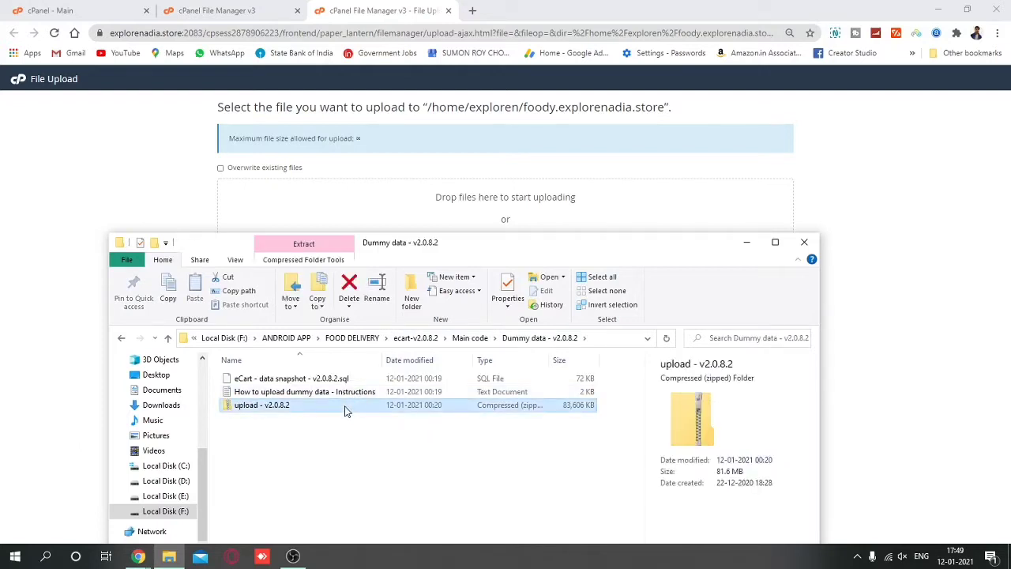
double_click(336, 379)
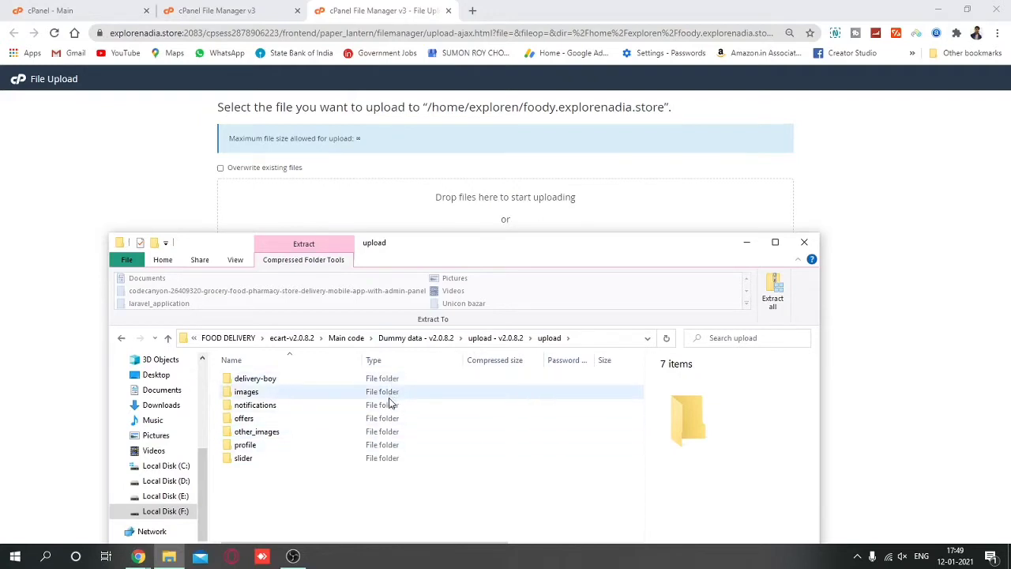
double_click(373, 459)
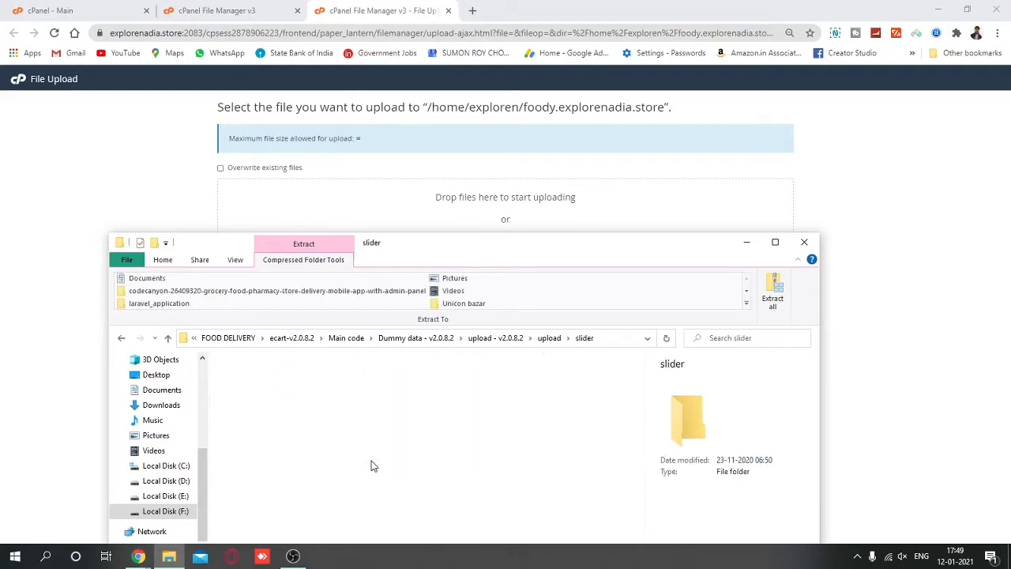
left_click(417, 337)
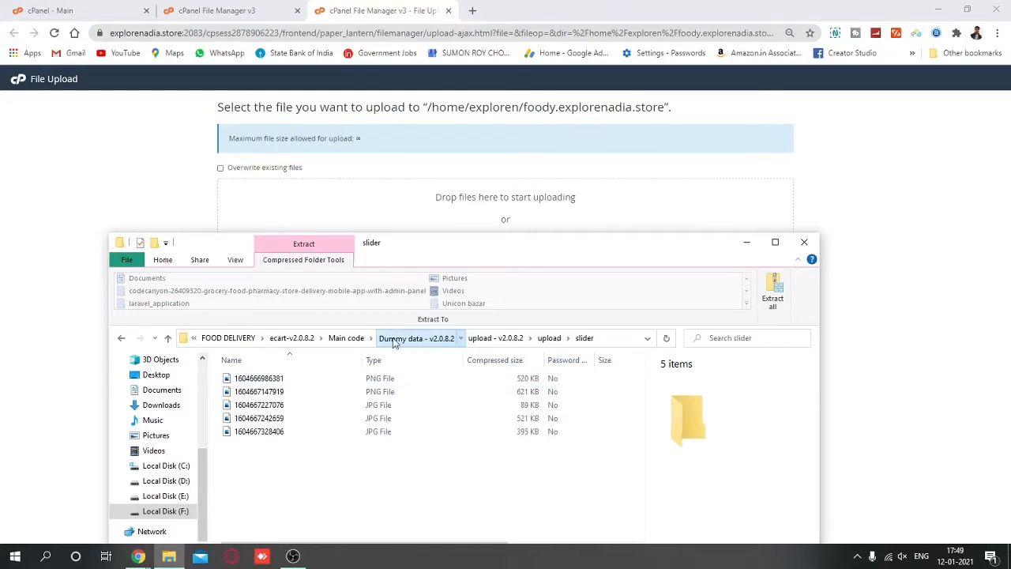
left_click(350, 338)
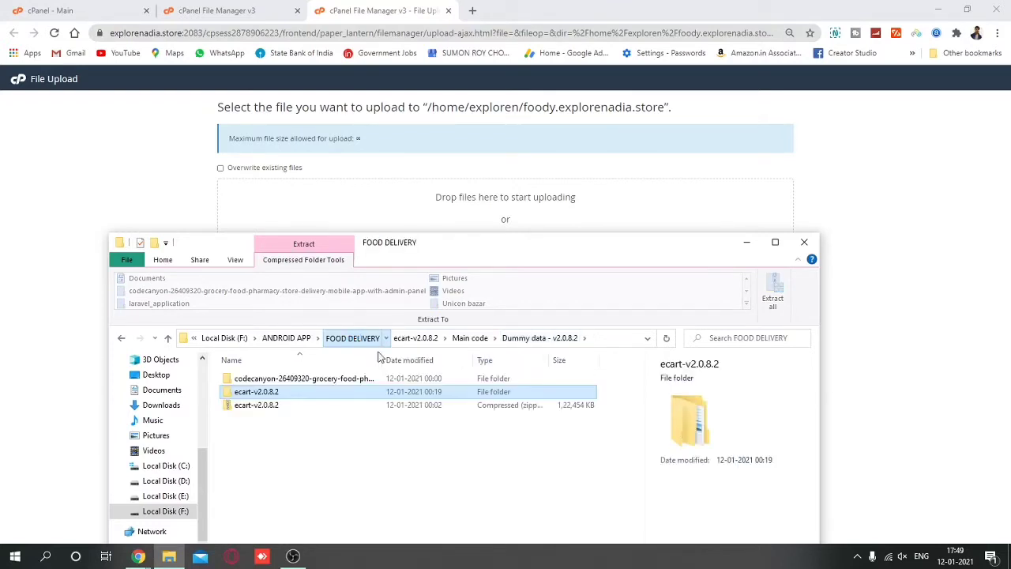
double_click(340, 392)
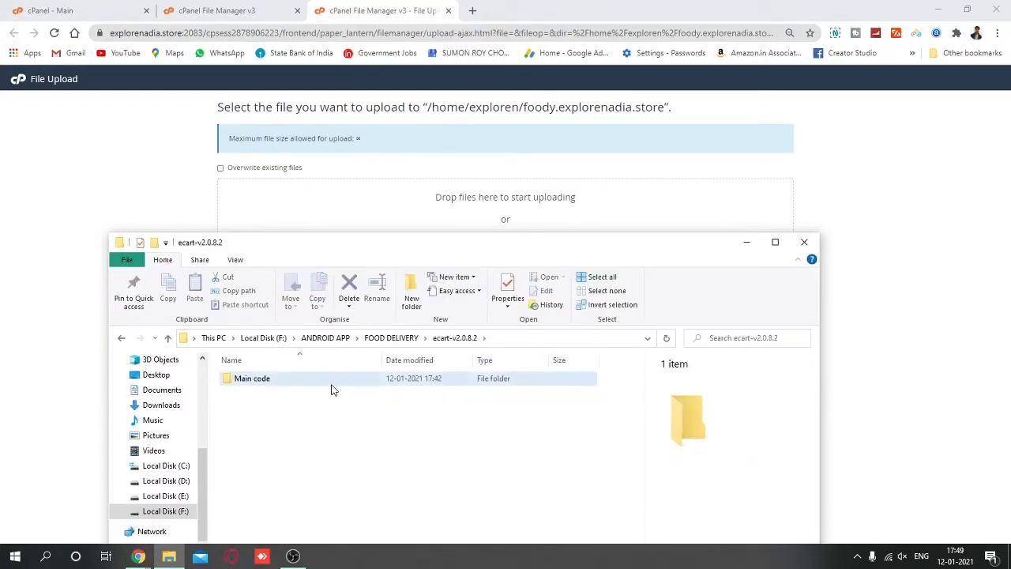
double_click(332, 381)
double_click(328, 406)
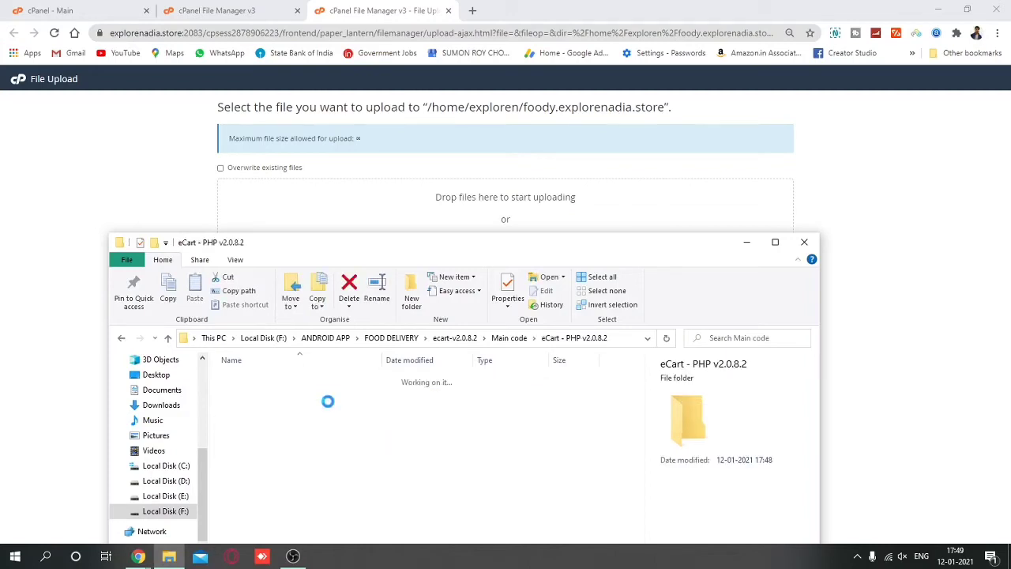
Drop eCart - v2.0.8.2.zip into the foody.explorenadia.store upload area, then open MySQL Databases.
left_click_drag(292, 435, 464, 211)
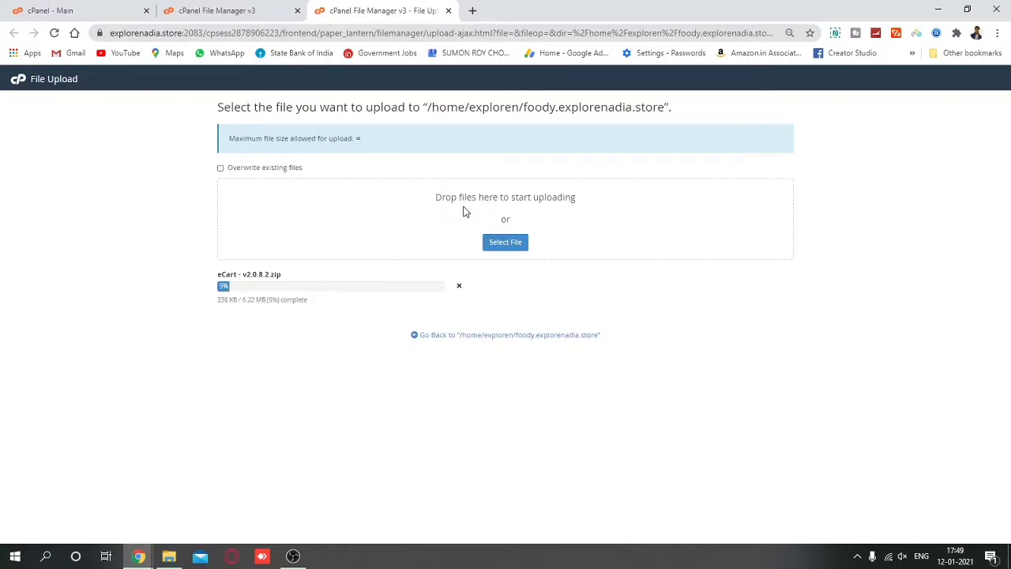
left_click(237, 10)
left_click(87, 10)
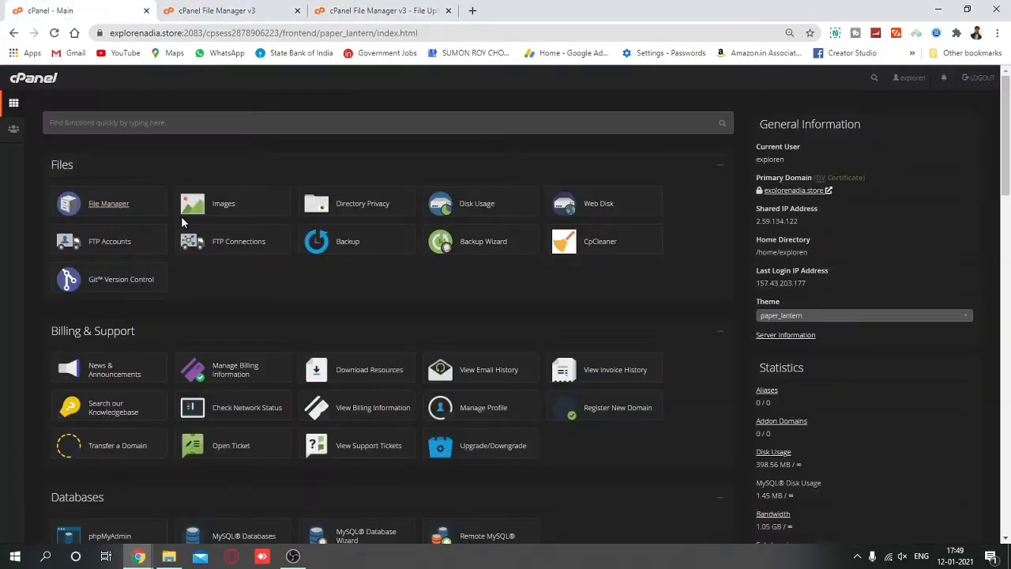
left_click(235, 537)
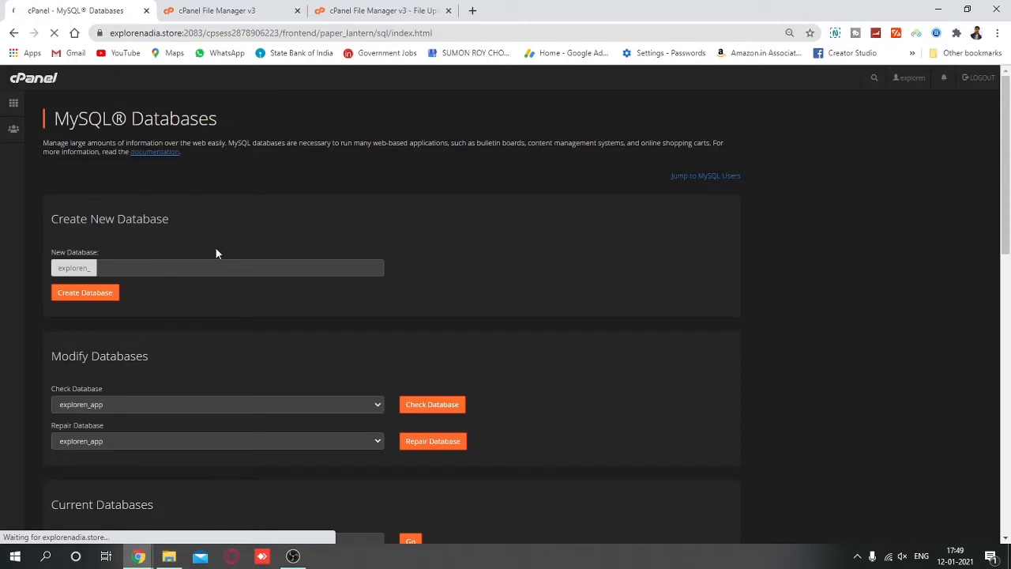
scroll(217, 252, "down", 3)
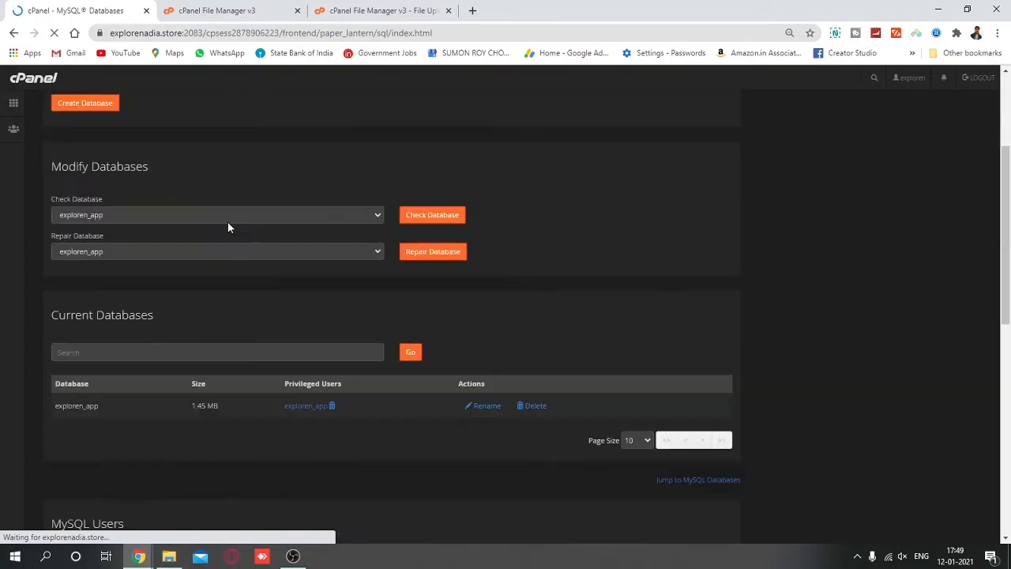
Launch a blank Notepad note, then return to the top of cPanel's MySQL Databases page.
left_click(45, 561)
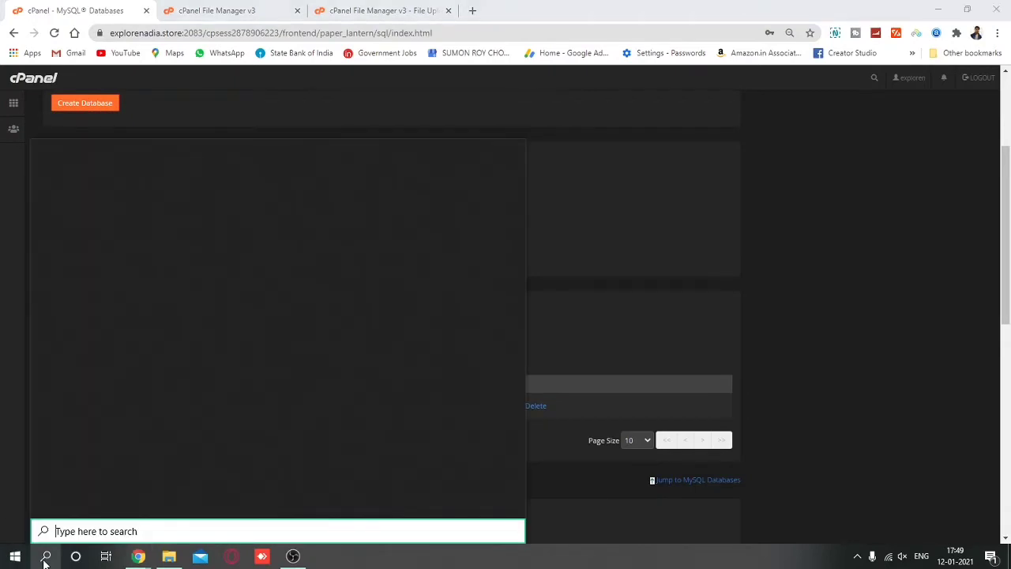
type("note")
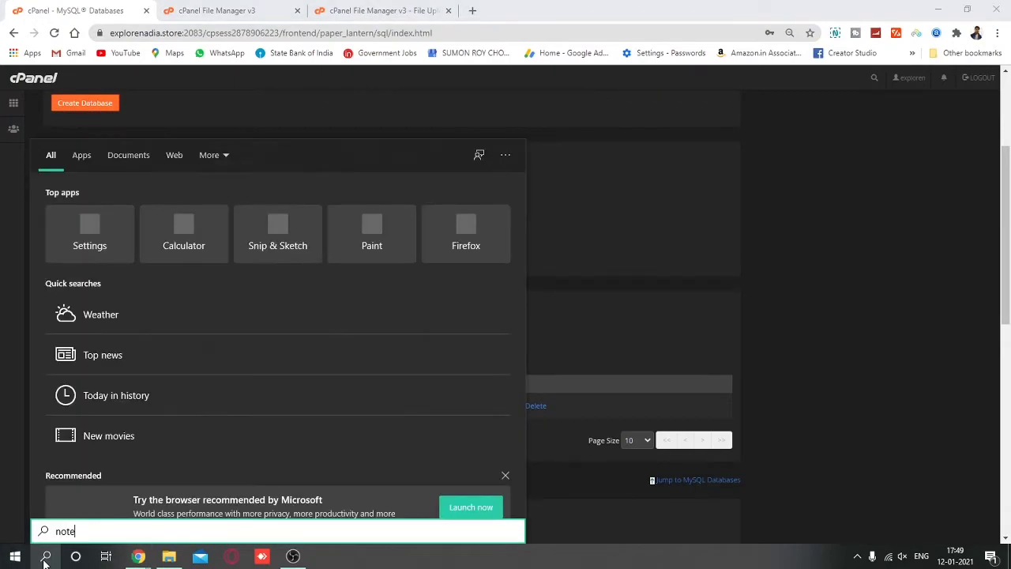
type("pad")
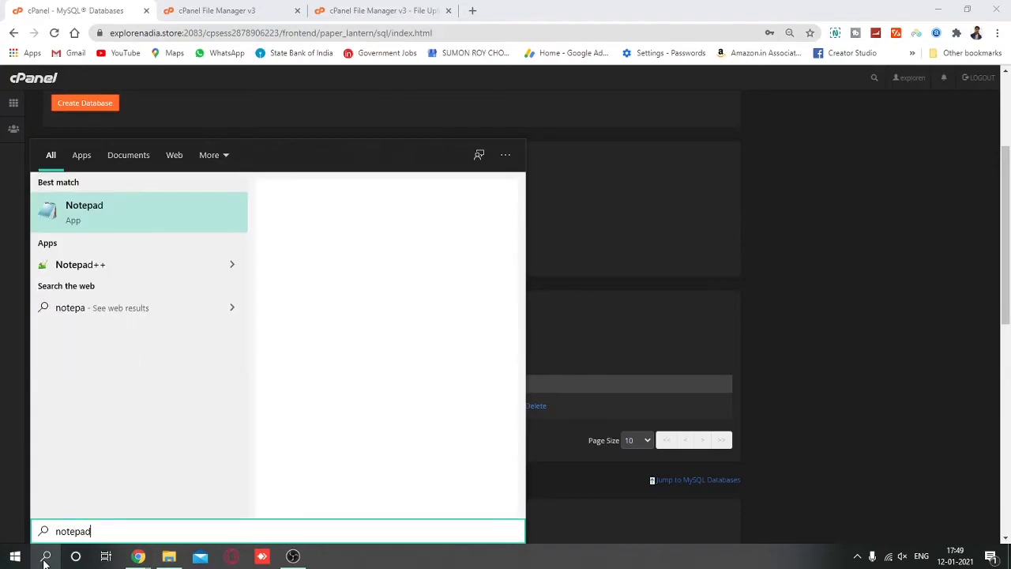
key("Return")
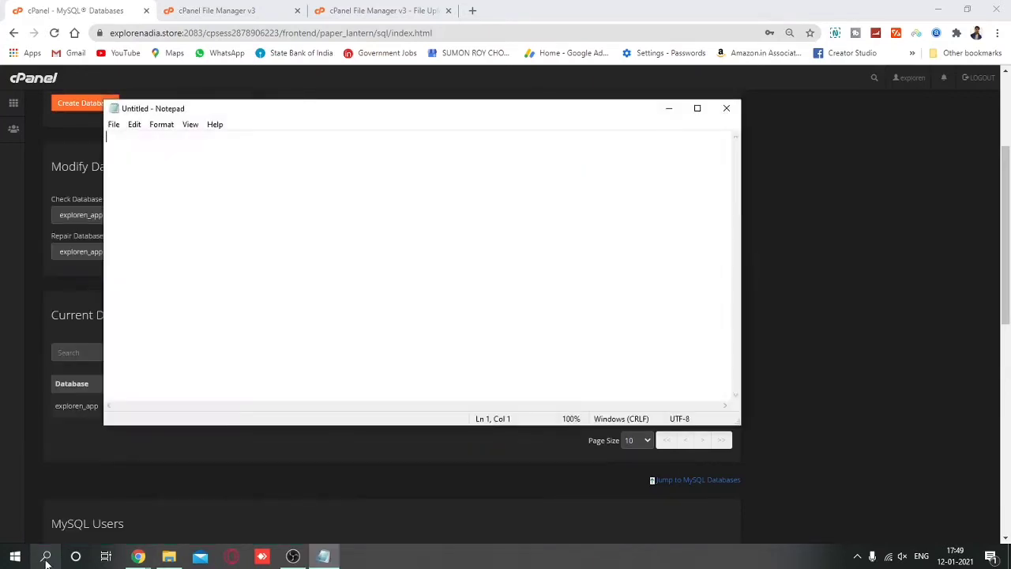
left_click(2, 390)
scroll(177, 335, "up", 3)
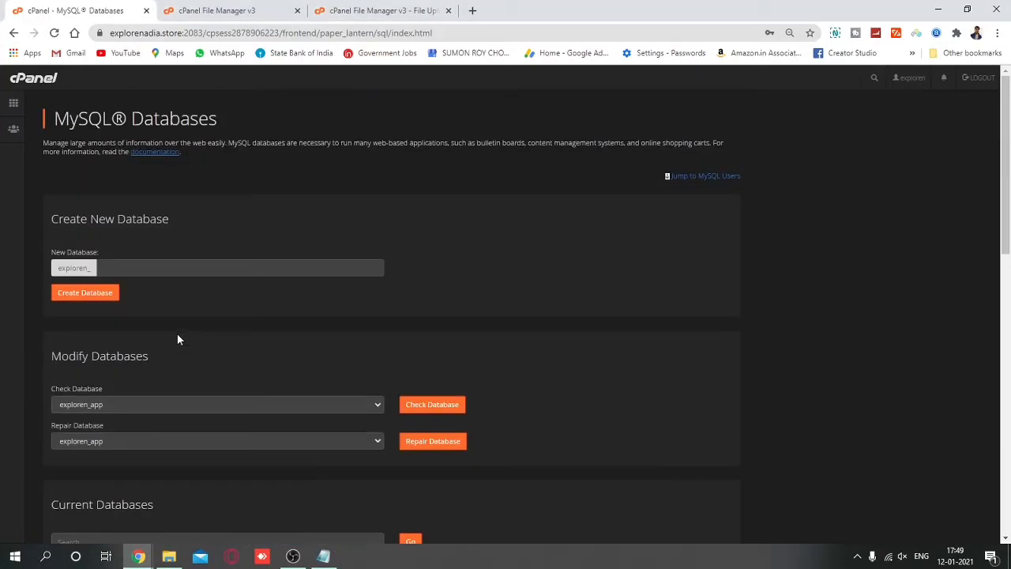
Enter the name exploren_newapp under New Database and create it.
left_click(188, 268)
type("newapp")
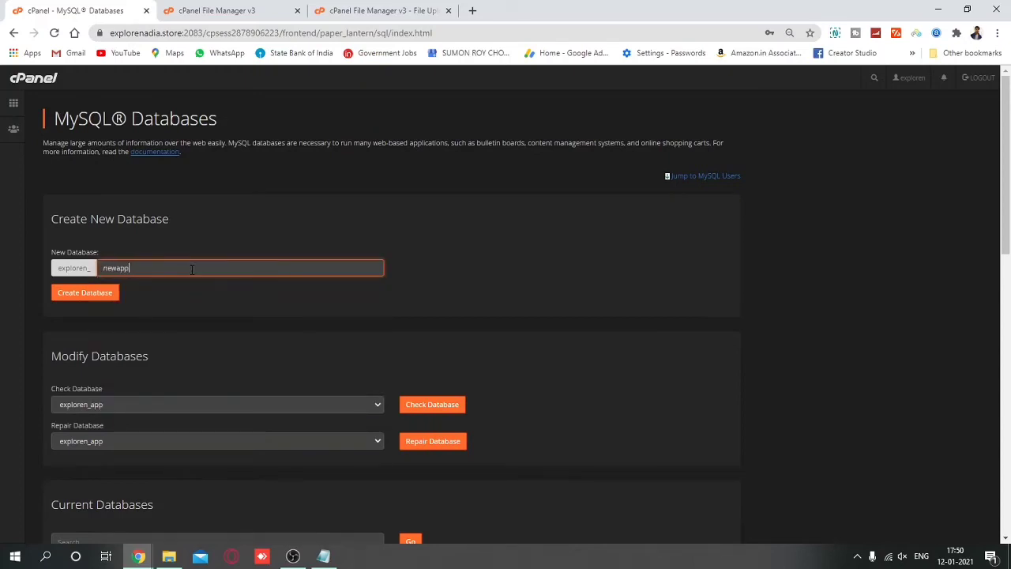
left_click(91, 298)
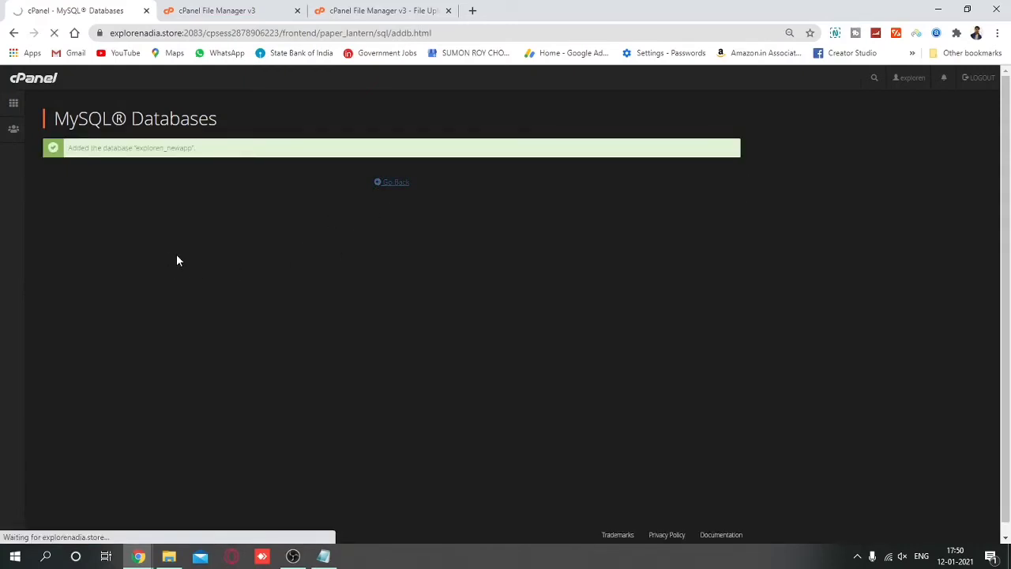
scroll(168, 345, "down", 3)
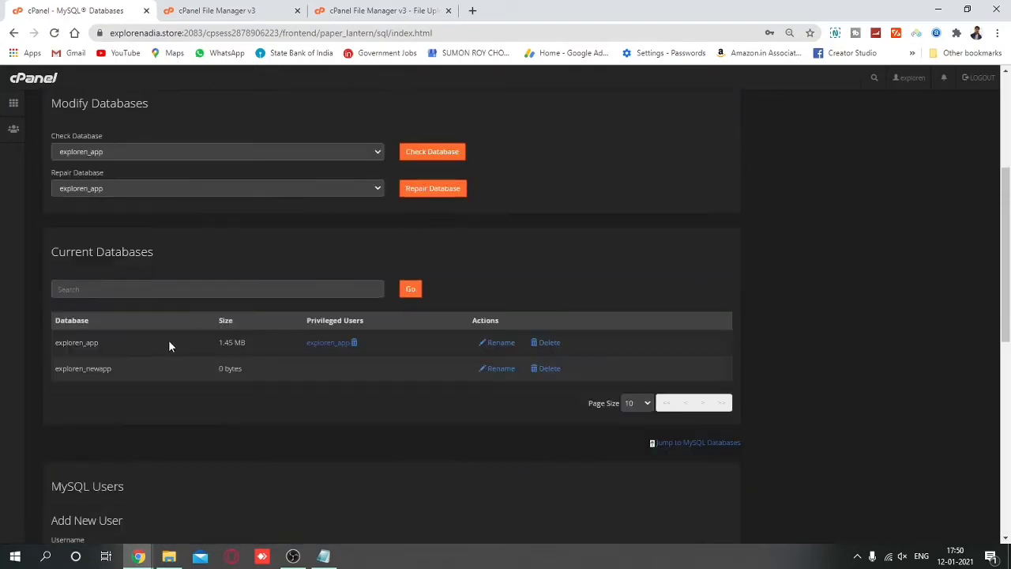
Enter exploren_newapp as the new MySQL username and apply a generated password.
scroll(146, 291, "down", 4)
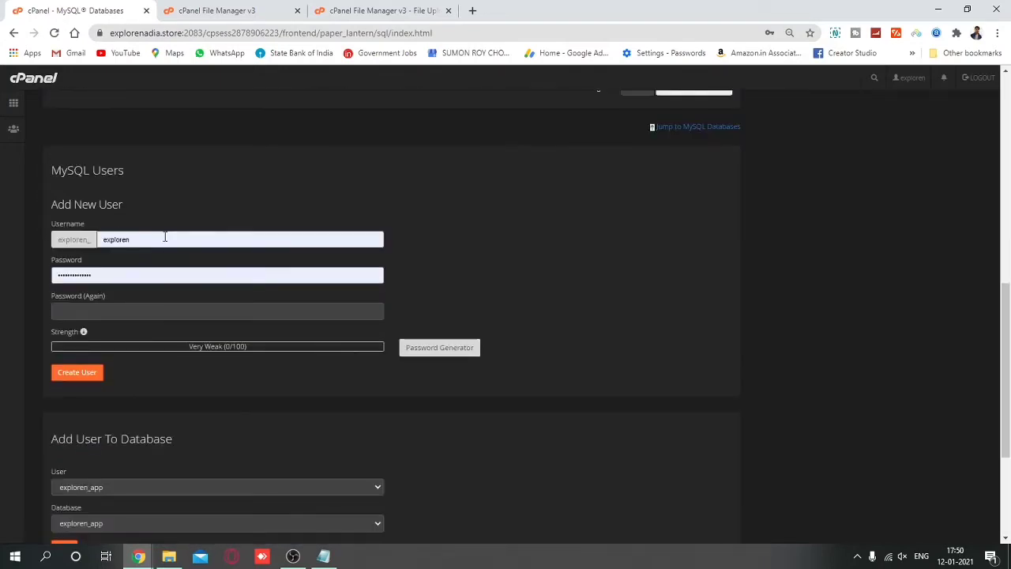
double_click(165, 237)
type("newapp")
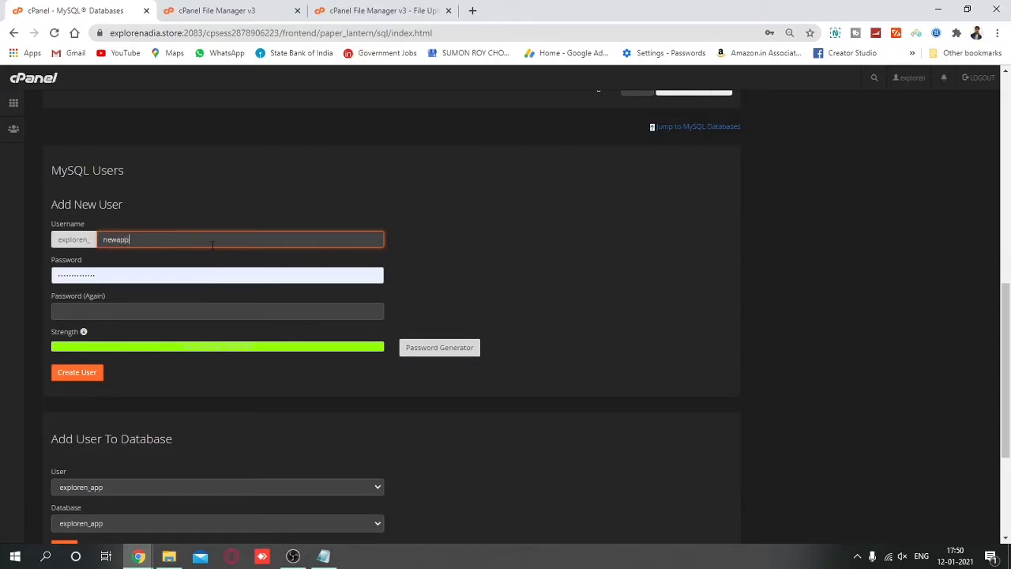
left_click(441, 352)
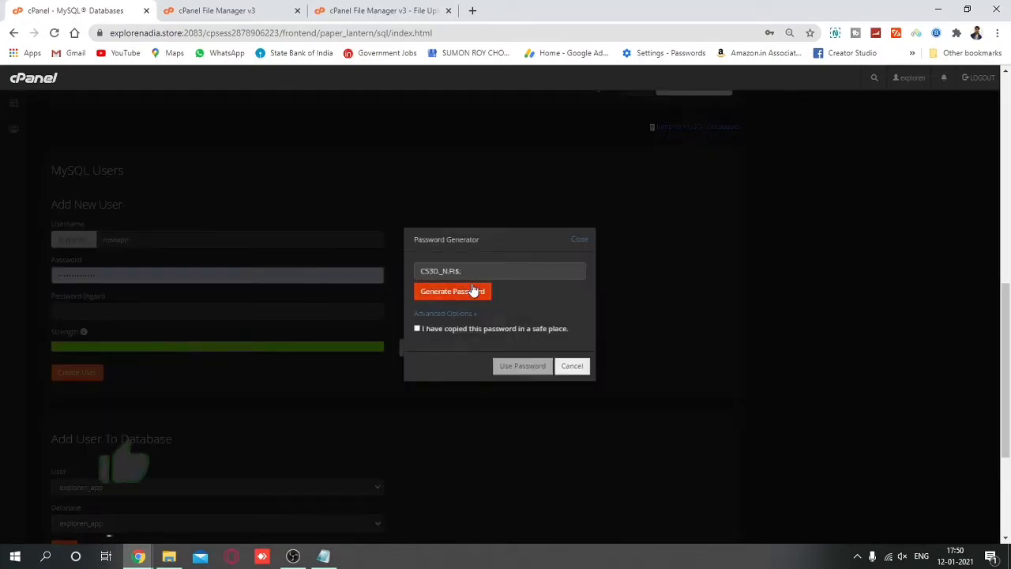
left_click(474, 291)
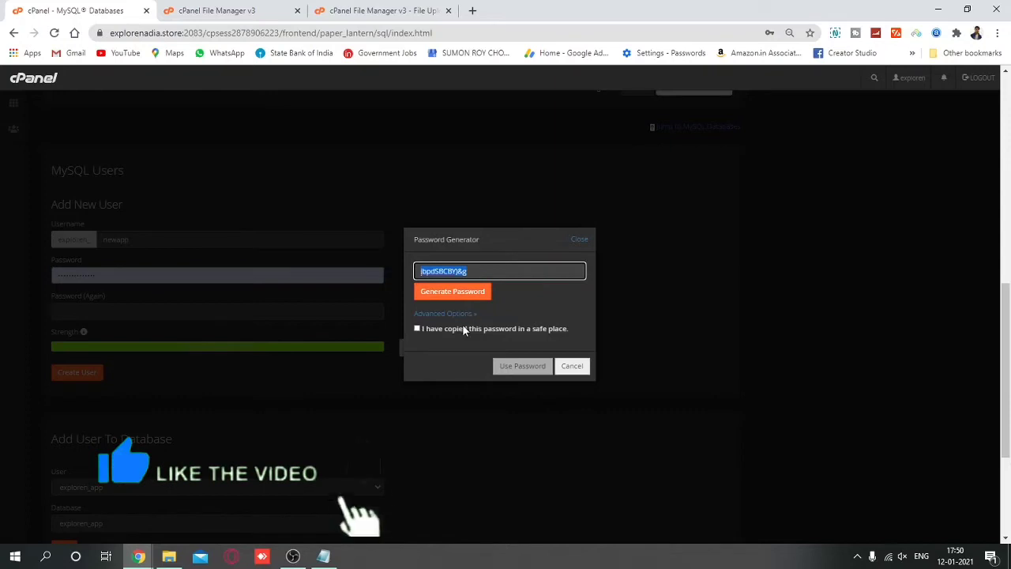
left_click(462, 327)
left_click(526, 366)
Save the generated password in the Notepad note and create the user.
left_click(323, 556)
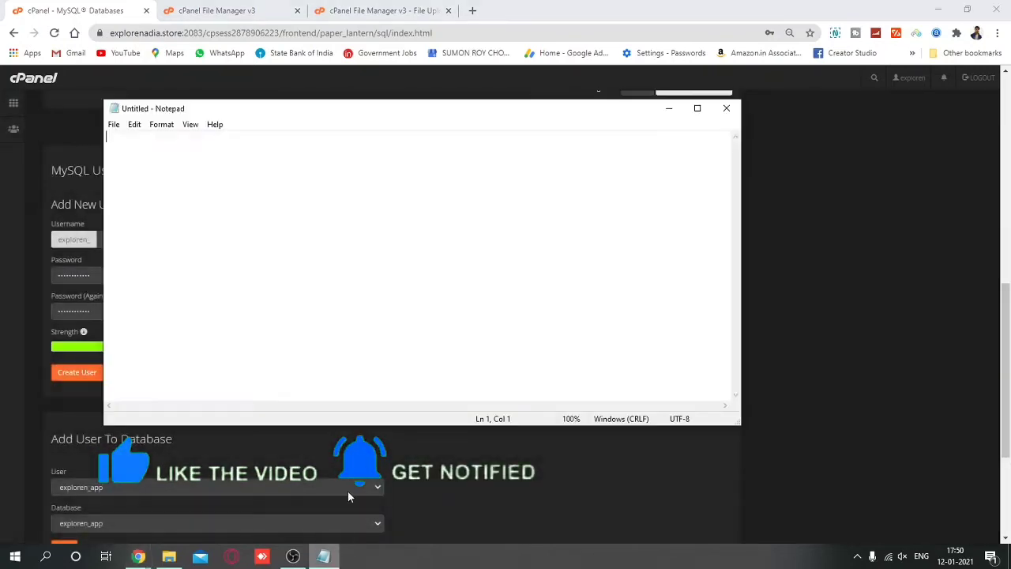
key("ctrl+v")
left_click(349, 485)
left_click(72, 376)
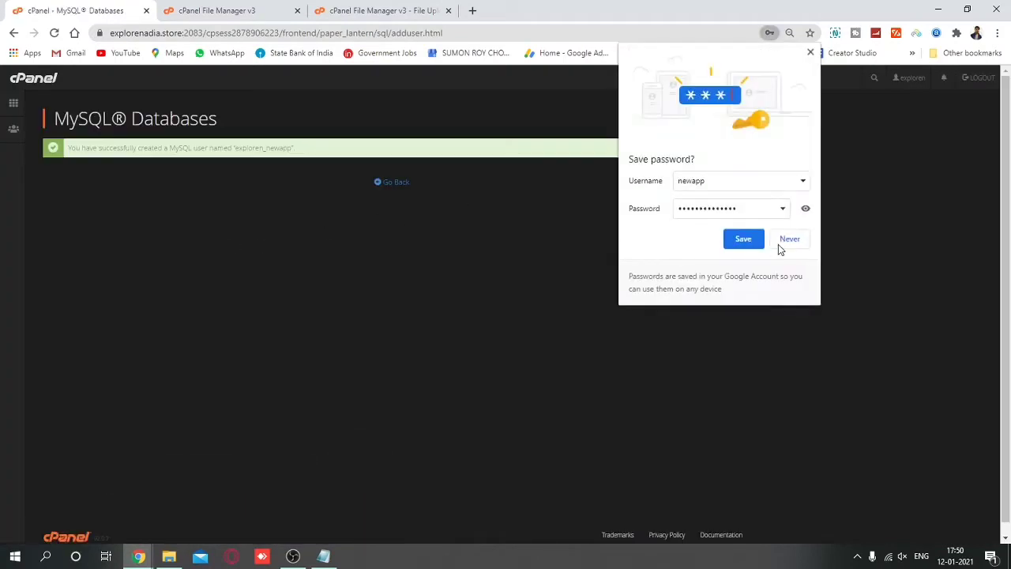
left_click(786, 240)
left_click(392, 182)
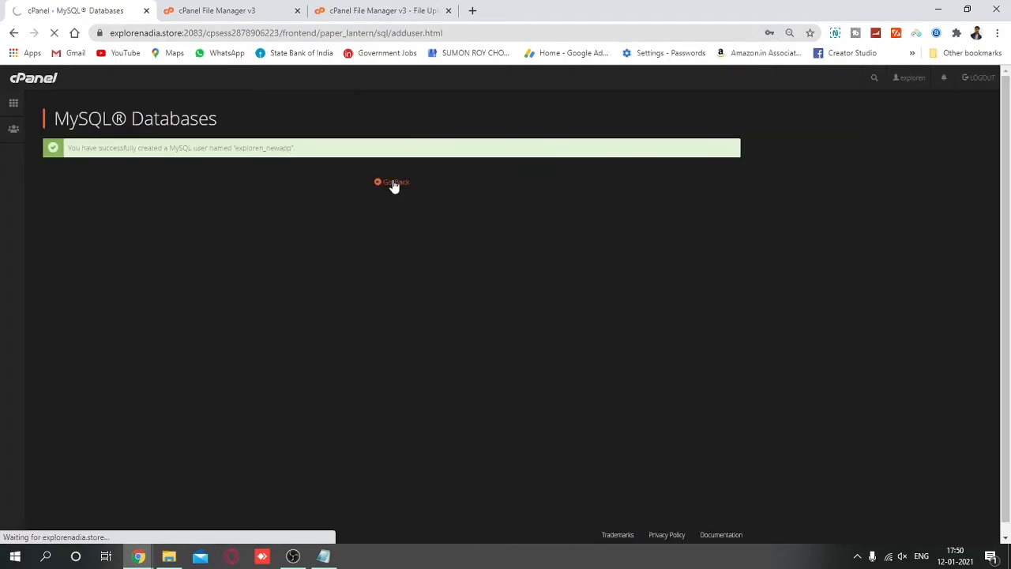
Add user exploren_newapp to database exploren_newapp with ALL PRIVILEGES.
scroll(158, 340, "down", 10)
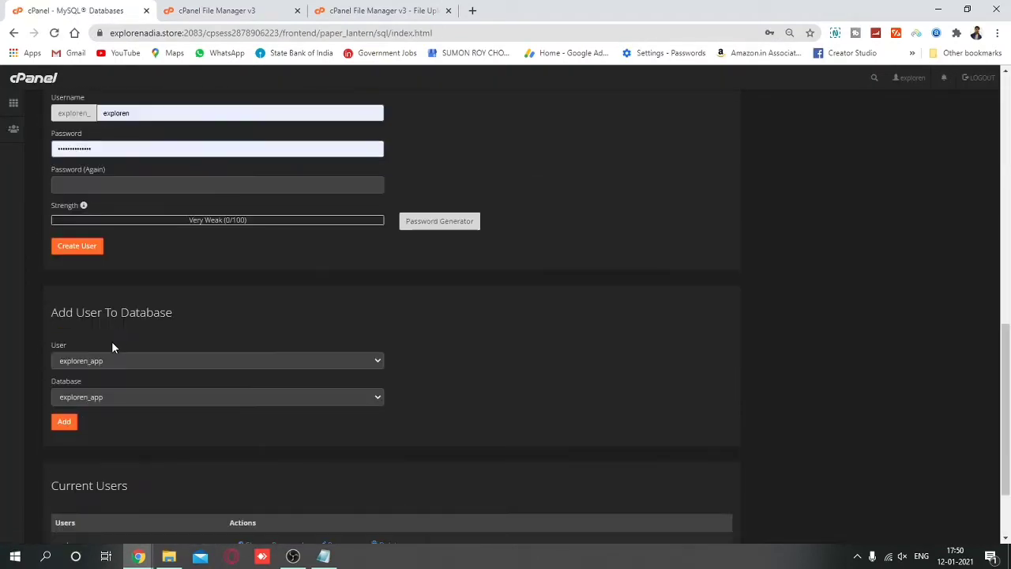
left_click(129, 360)
left_click(122, 384)
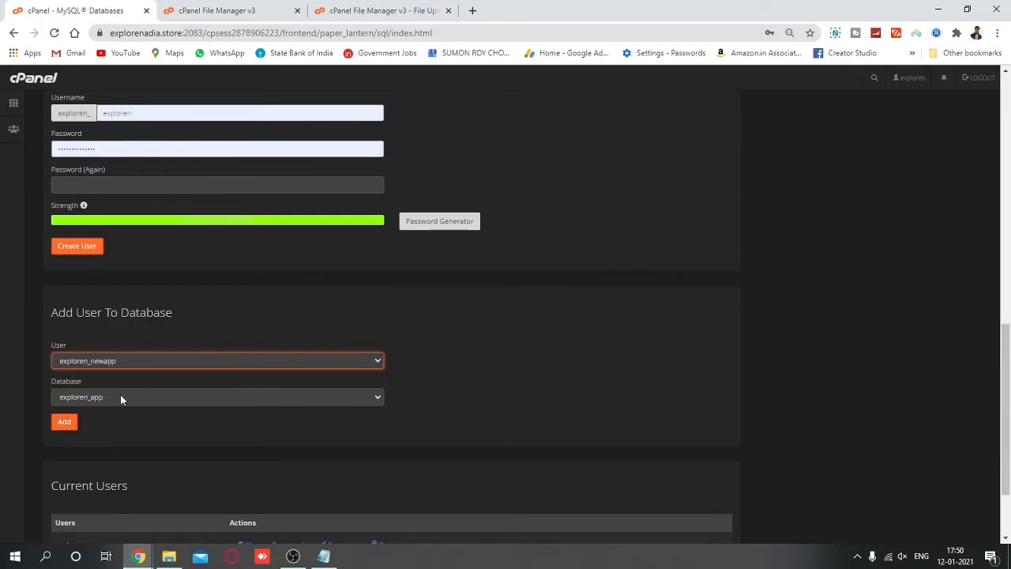
left_click(120, 397)
left_click(124, 422)
left_click(62, 424)
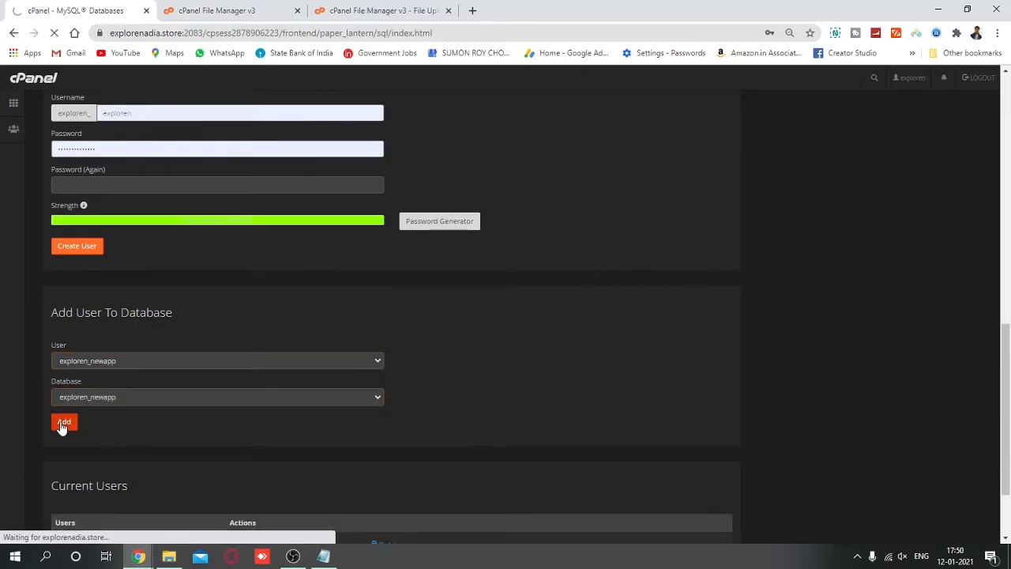
left_click(50, 215)
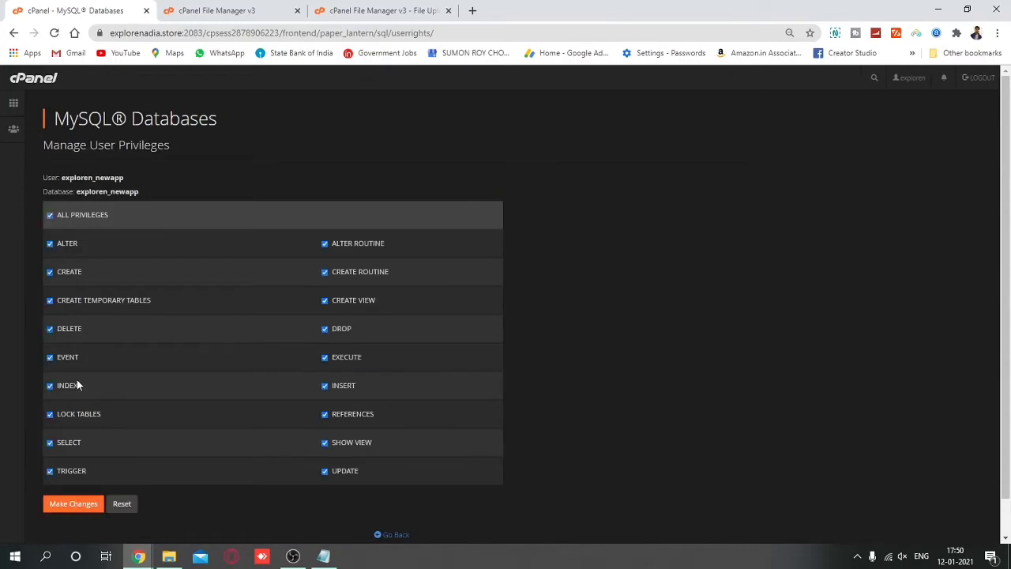
left_click(79, 506)
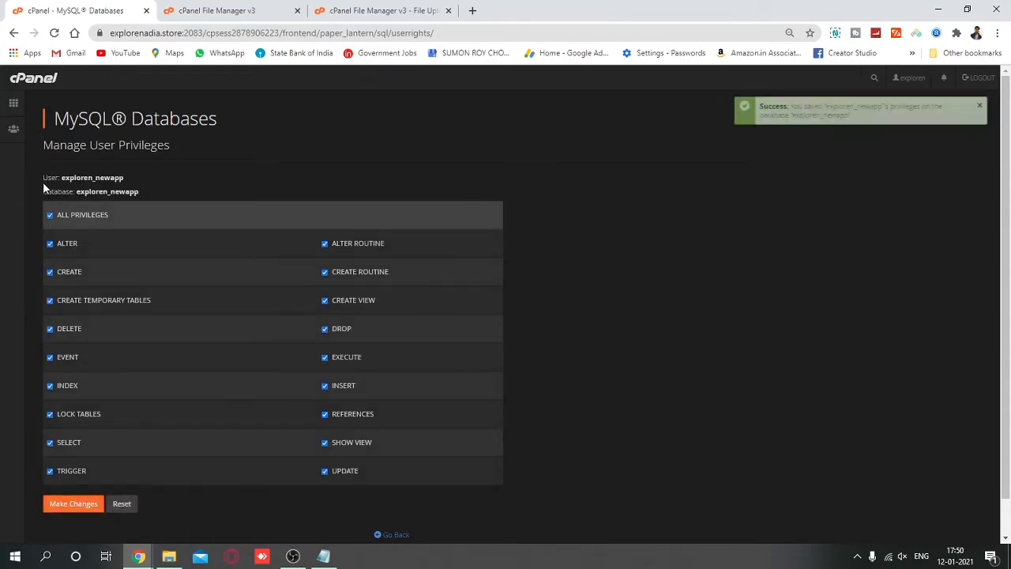
Copy the user and database names into the note, then return to MySQL Databases.
left_click_drag(43, 182, 163, 189)
key("ctrl+c")
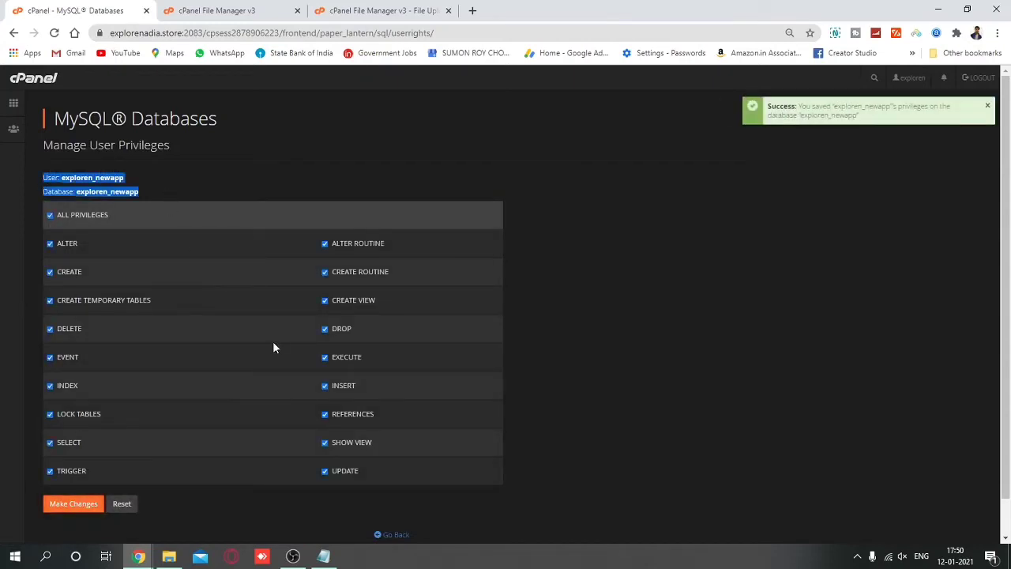
key("alt+Tab")
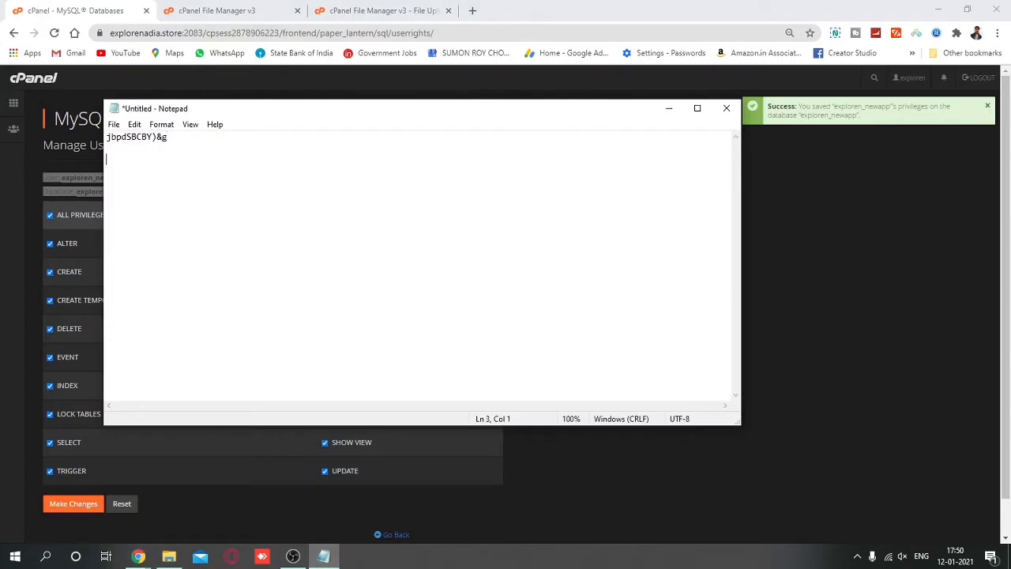
key("ctrl+v")
left_click(3, 185)
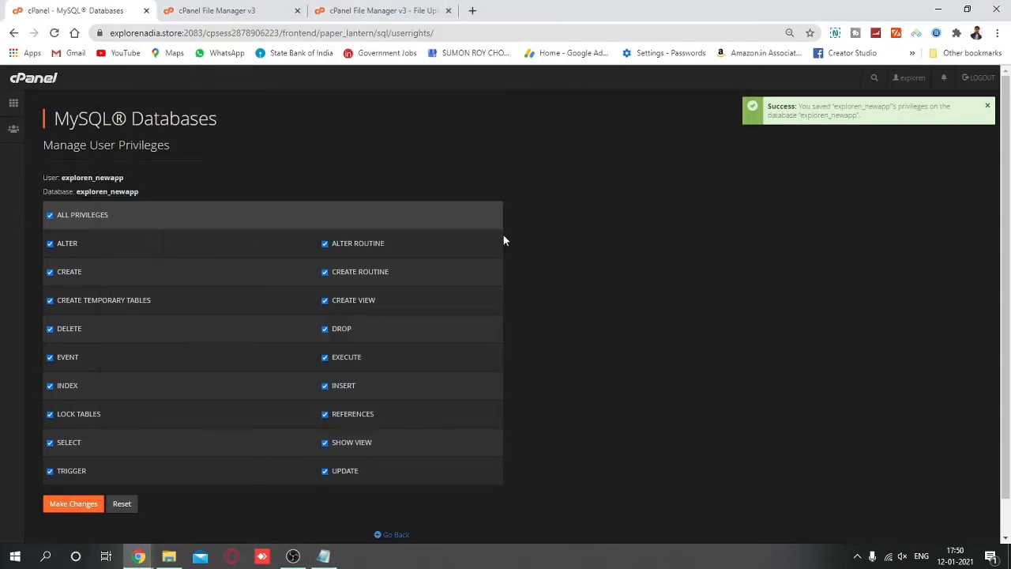
left_click(395, 535)
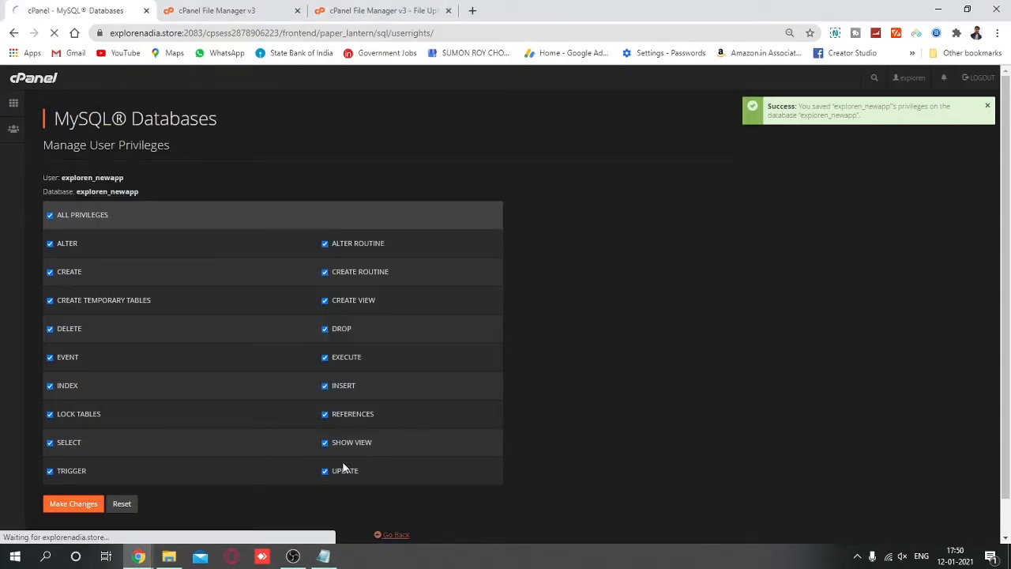
Confirm the zip upload finished and refresh the foody folder listing.
left_click(219, 10)
left_click(395, 10)
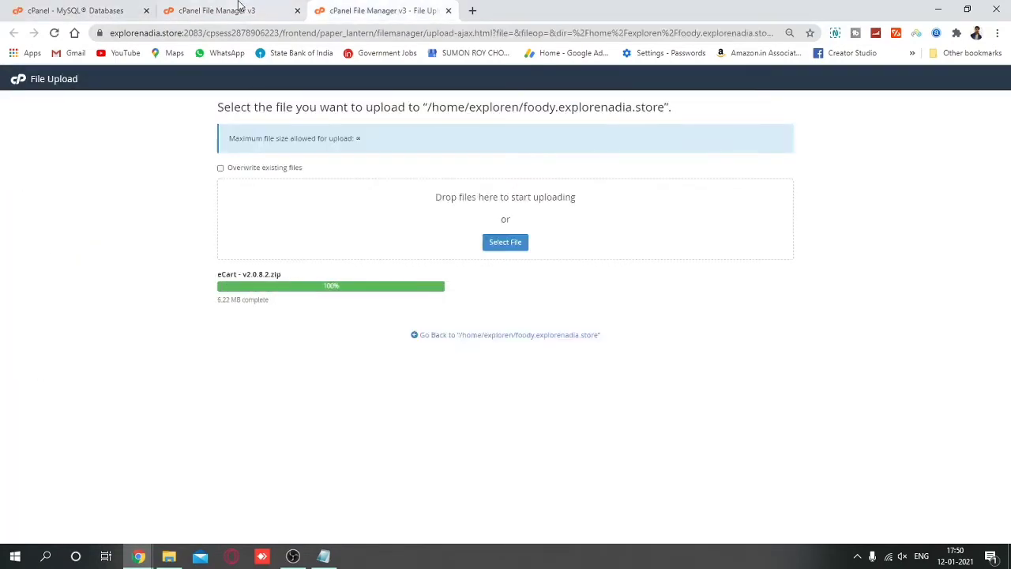
left_click(239, 6)
left_click(389, 120)
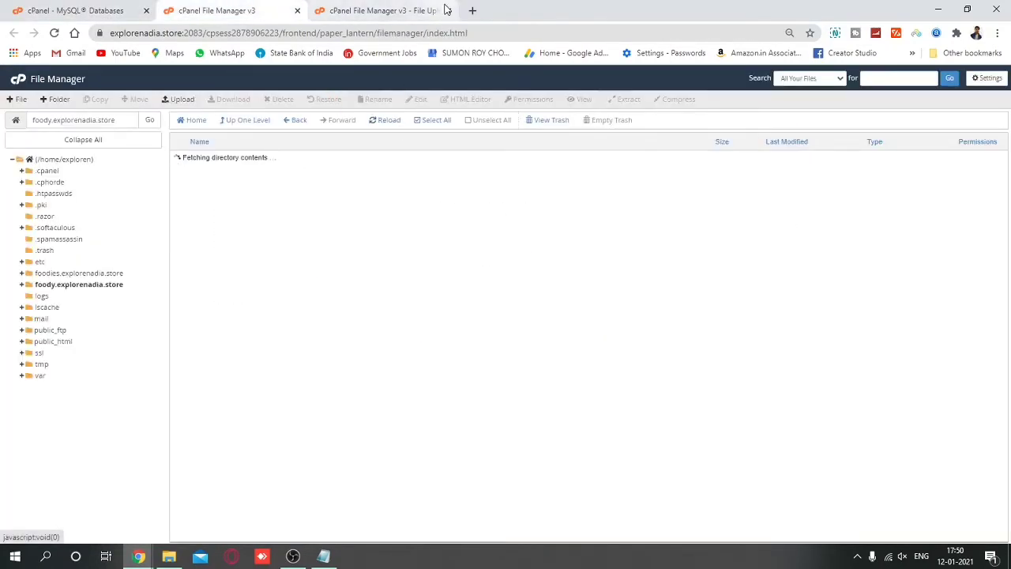
left_click(448, 11)
Extract eCart - v2.0.8.2.zip in place, then permanently delete the zip.
right_click(288, 198)
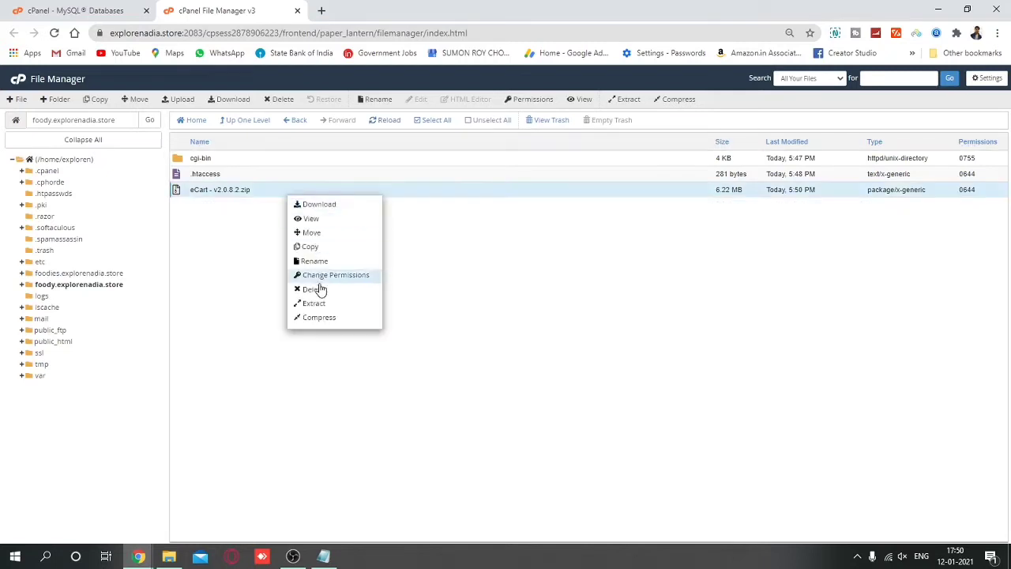
left_click(320, 302)
key("Return")
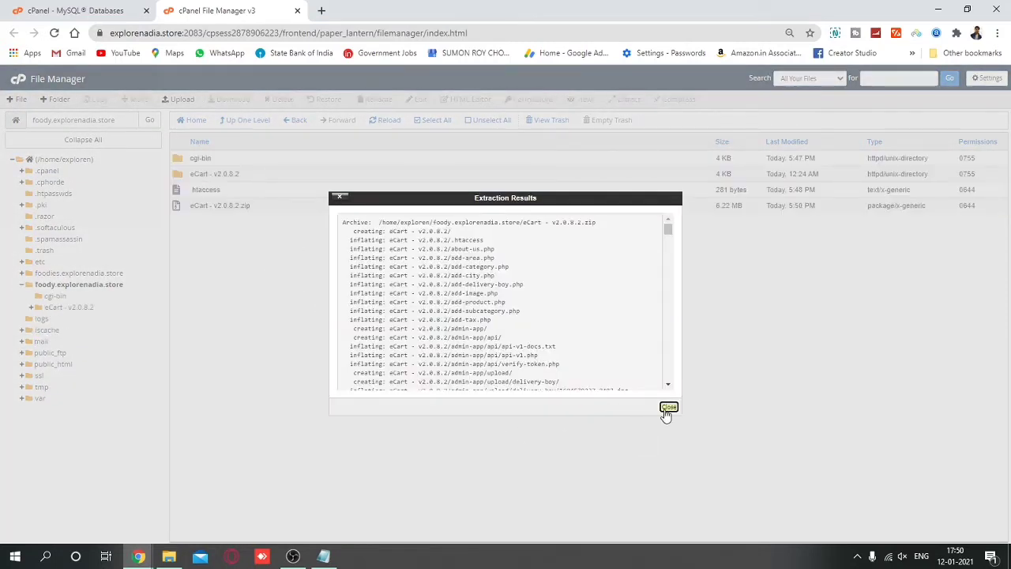
left_click(668, 408)
left_click(247, 205)
left_click(281, 99)
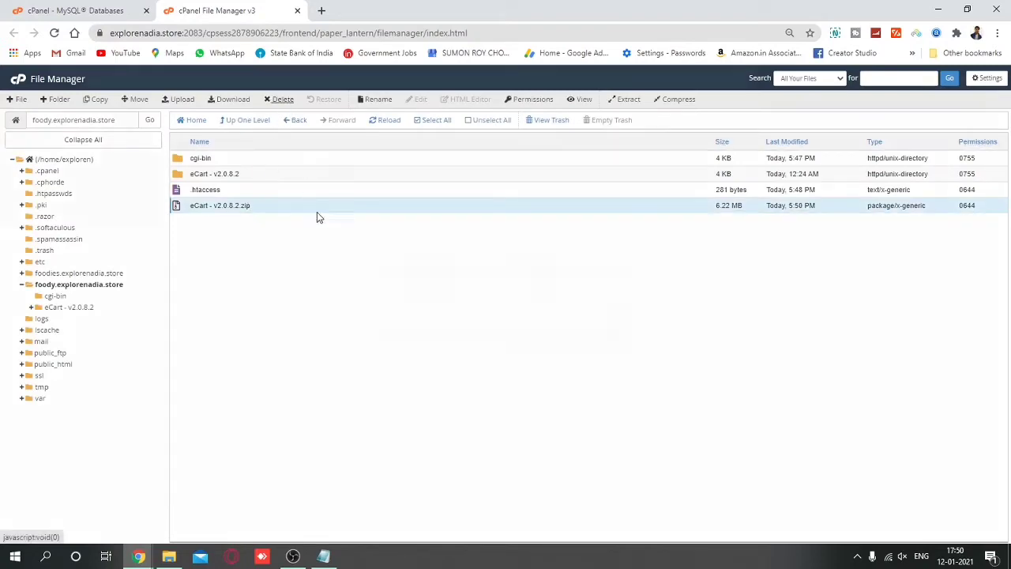
left_click(404, 311)
left_click(588, 338)
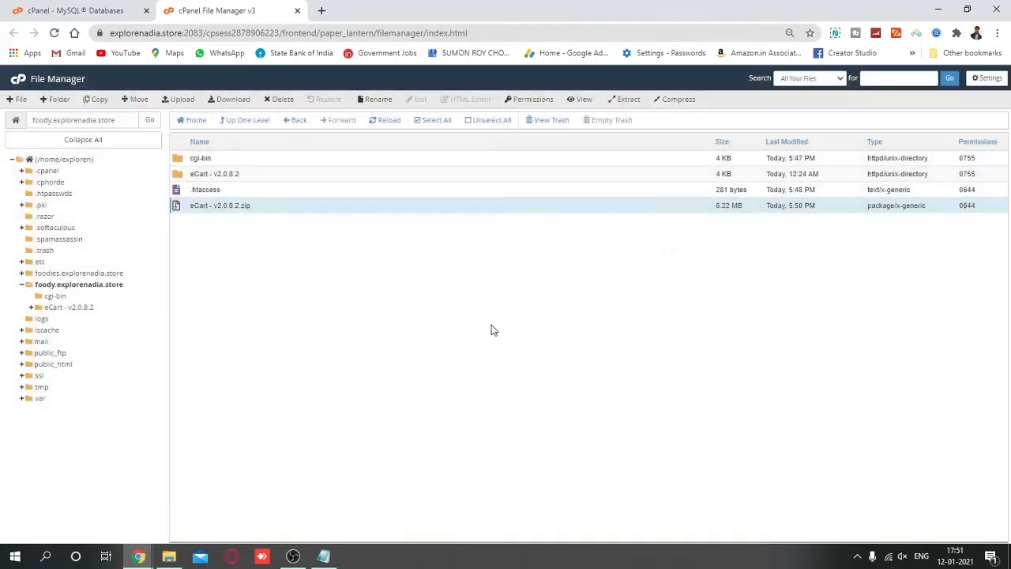
Move everything inside eCart - v2.0.8.2 up into the foody.explorenadia.store folder.
double_click(276, 174)
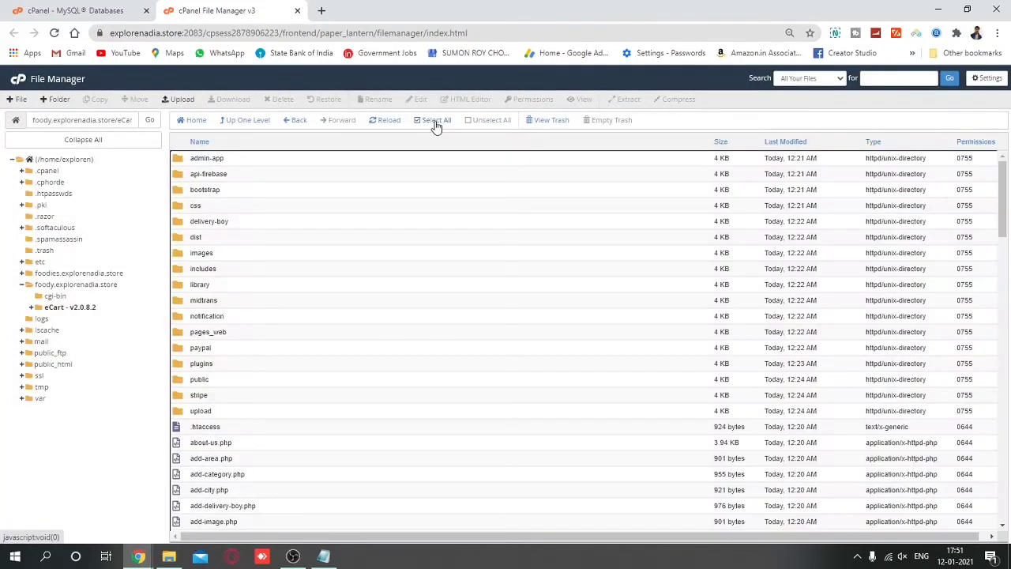
left_click(435, 122)
right_click(418, 219)
left_click(429, 225)
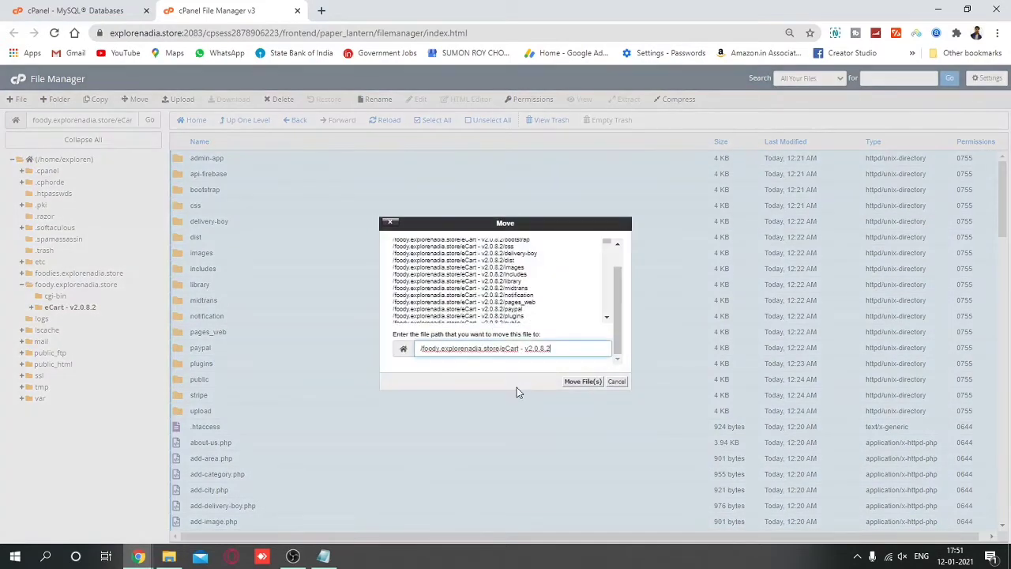
left_click_drag(503, 351, 570, 348)
key("BackSpace")
key("Return")
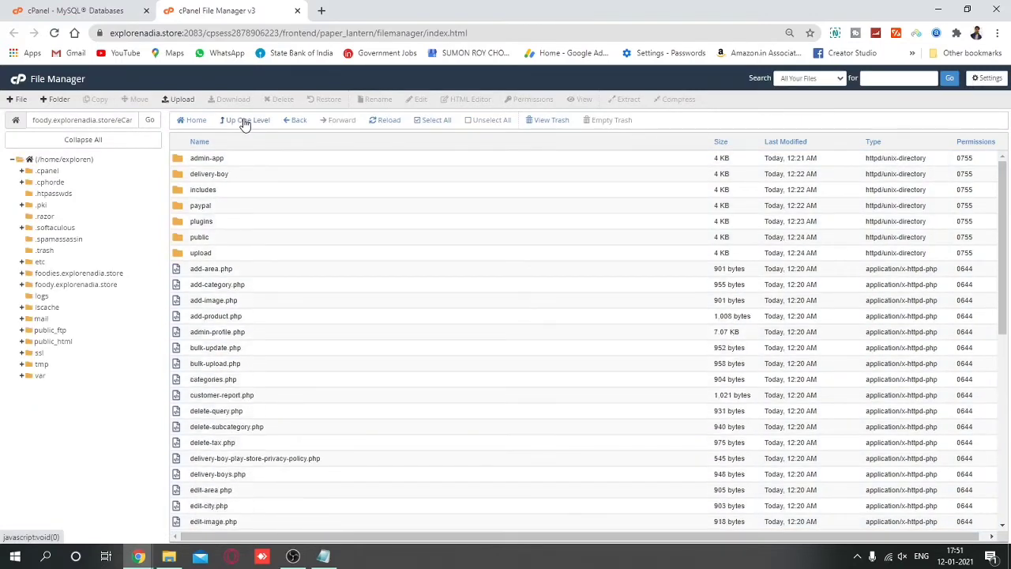
Delete the emptied eCart - v2.0.8.2 folder.
left_click(245, 121)
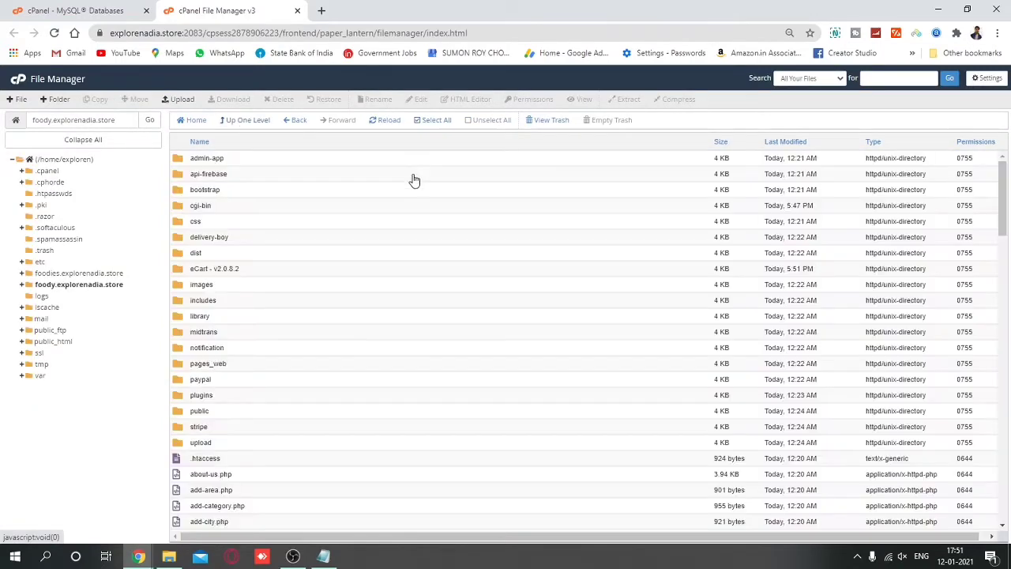
left_click(278, 271)
left_click(279, 100)
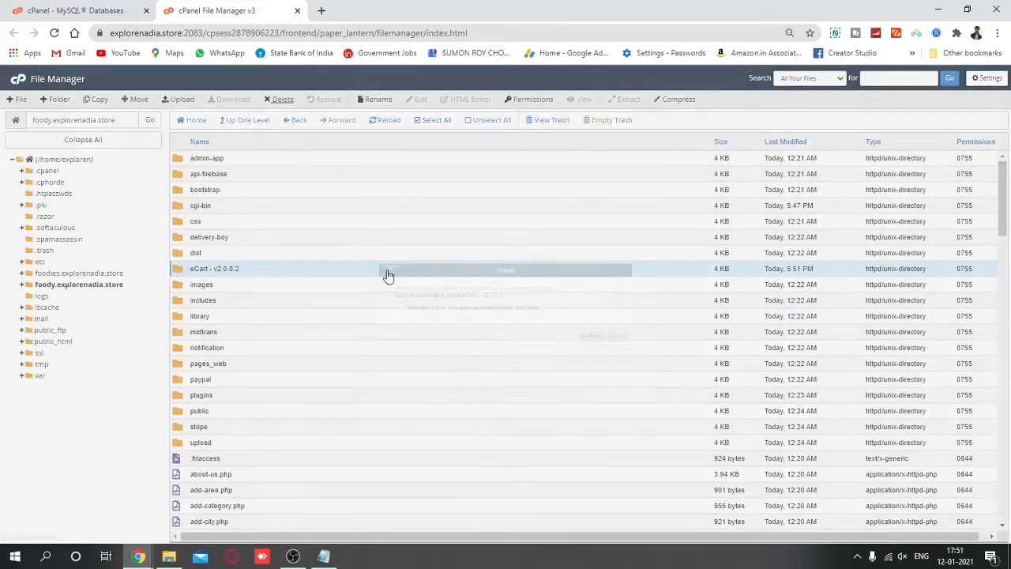
left_click(588, 336)
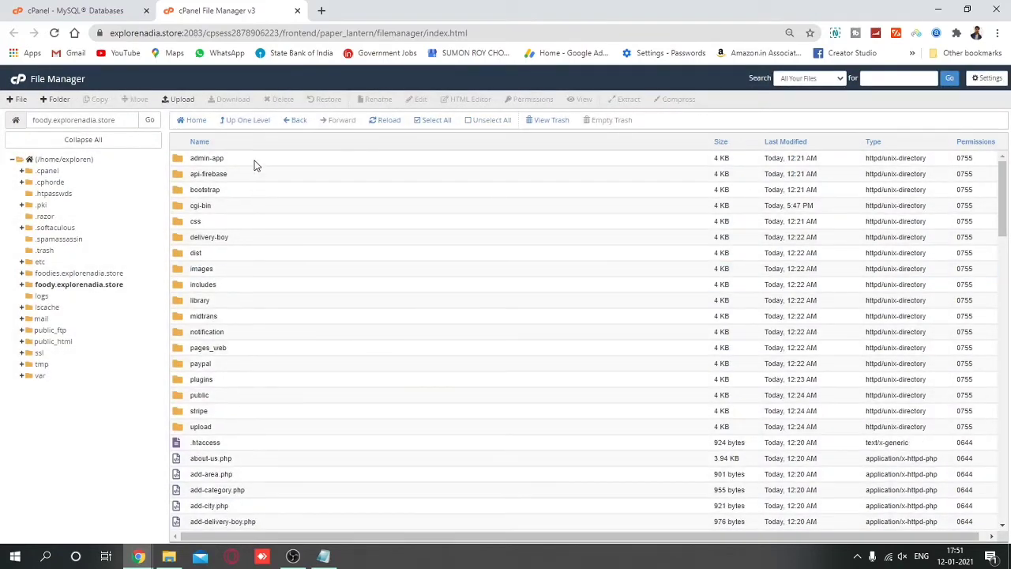
Open includes/crud.php in cPanel's code editor.
left_click(250, 287)
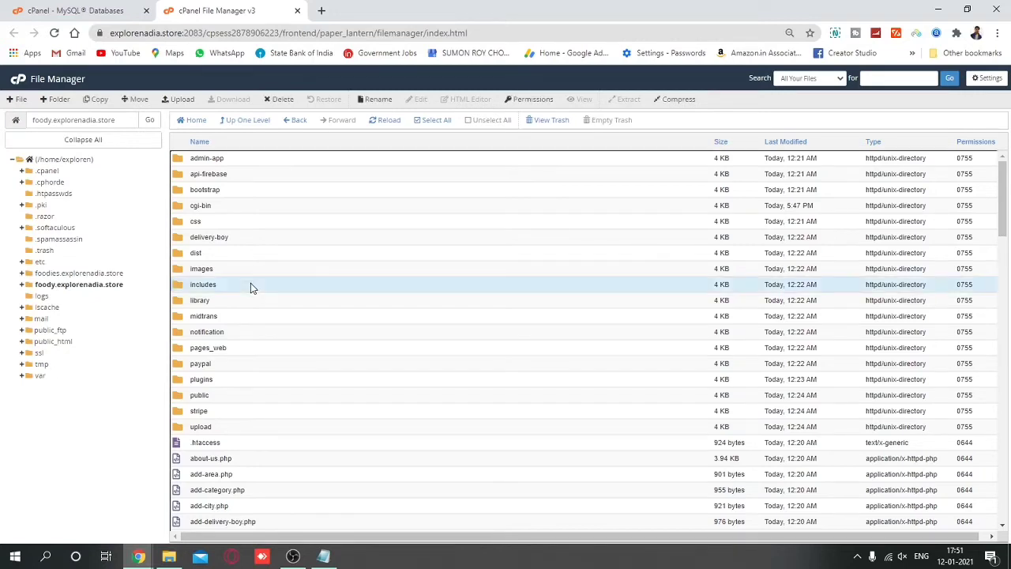
left_click(250, 287)
left_click(251, 287)
double_click(250, 286)
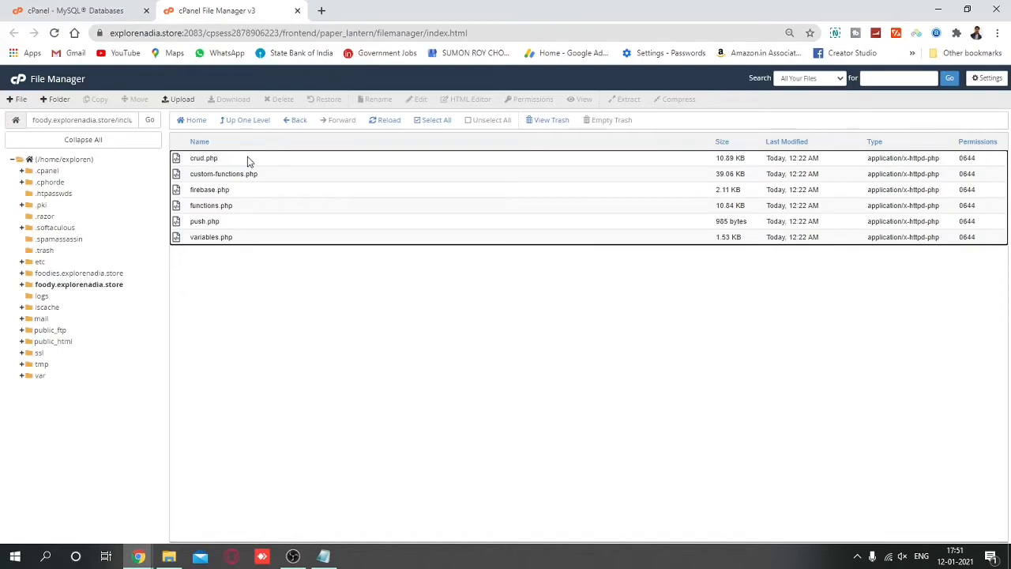
right_click(248, 160)
left_click(269, 195)
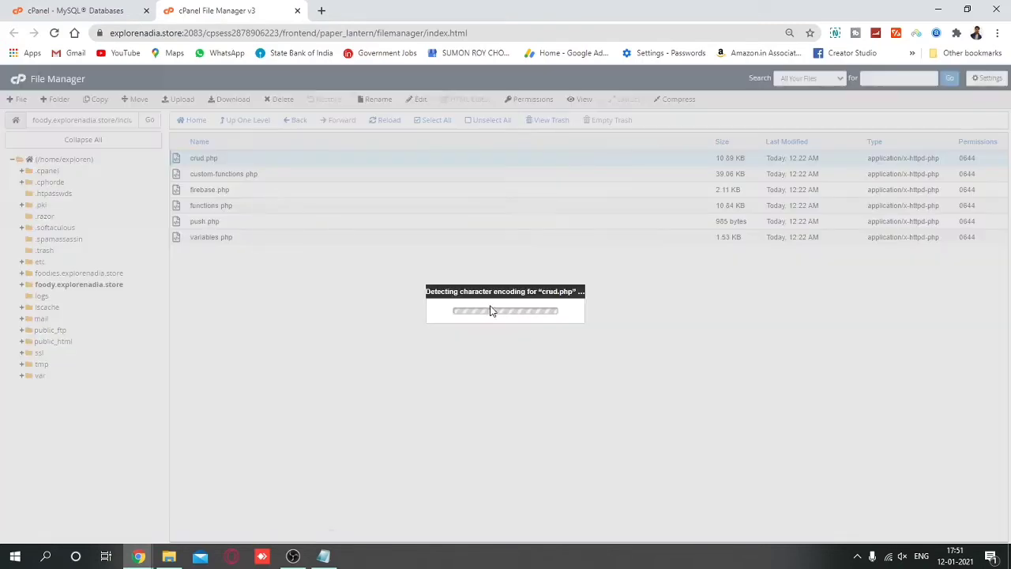
left_click(593, 380)
Check the MySQL Databases tab, then copy exploren_newapp from the credential notes.
left_click(75, 11)
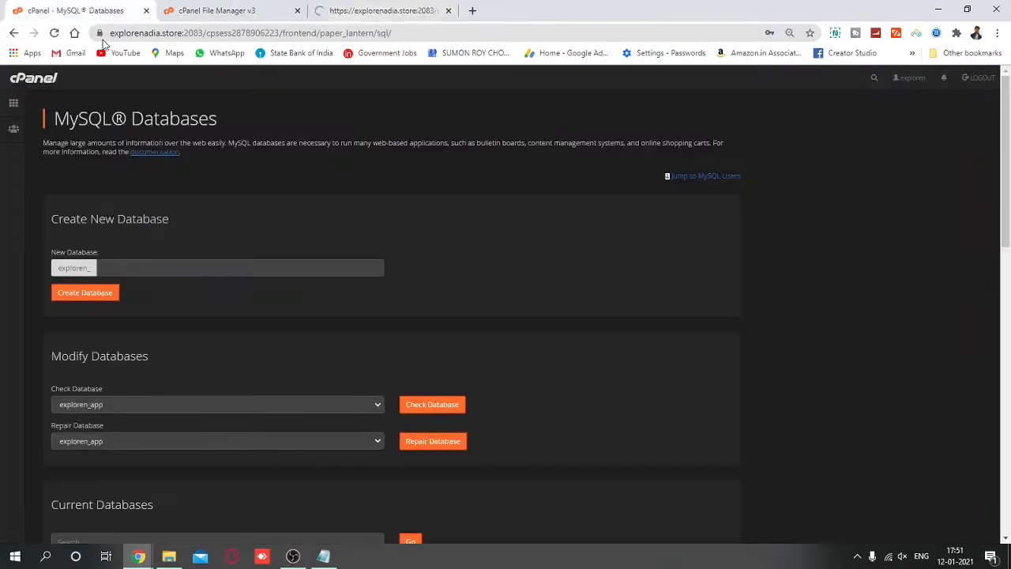
scroll(277, 405, "down", 5)
scroll(345, 427, "up", 4)
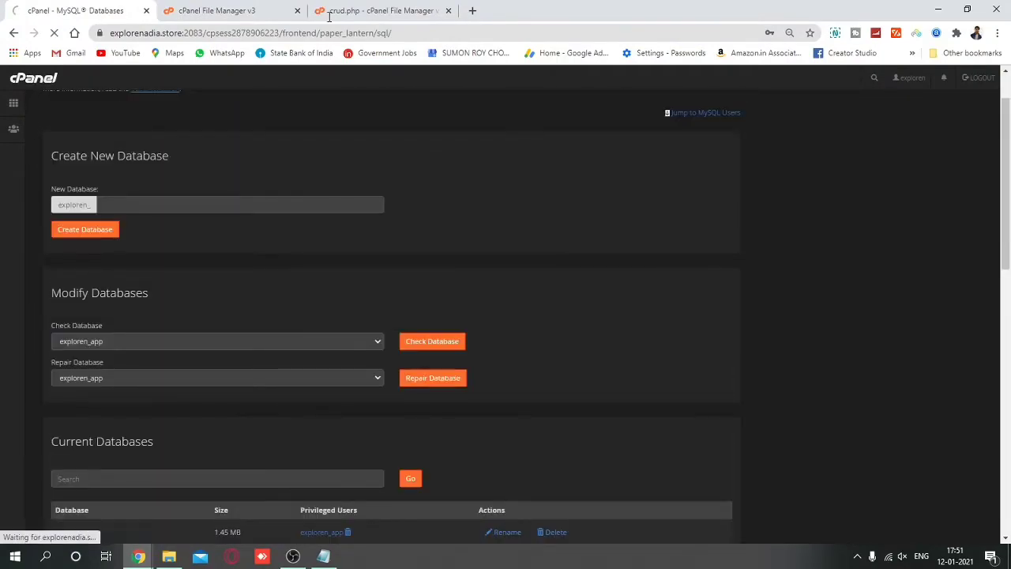
left_click(473, 11)
left_click(373, 10)
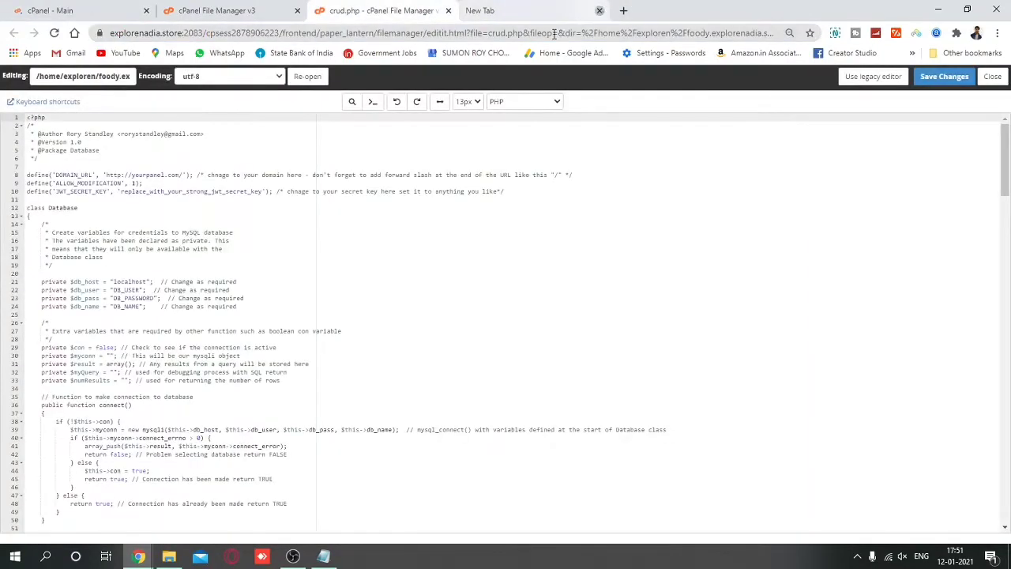
left_click(599, 10)
left_click(323, 556)
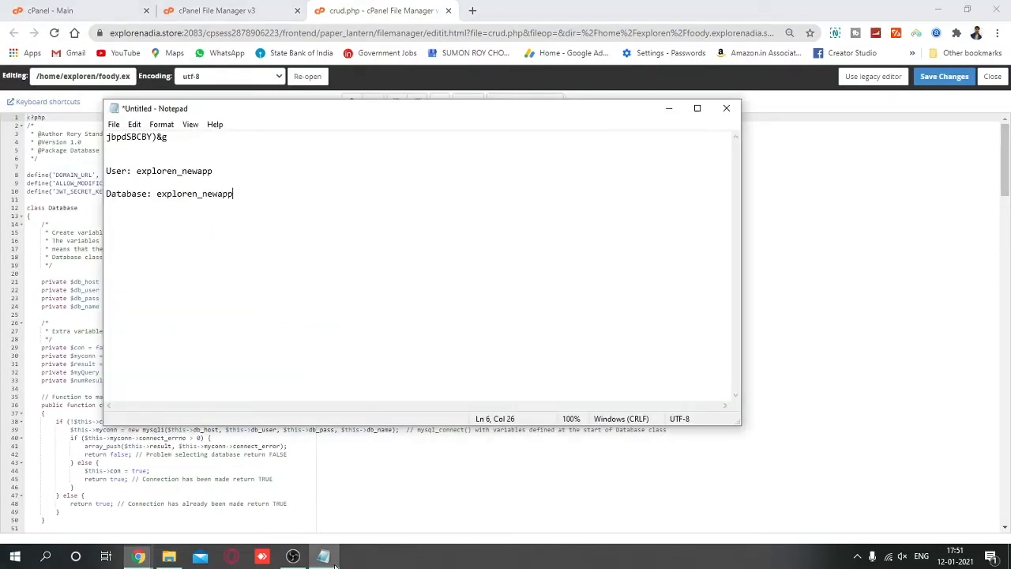
left_click_drag(156, 193, 253, 195)
key("ctrl+c")
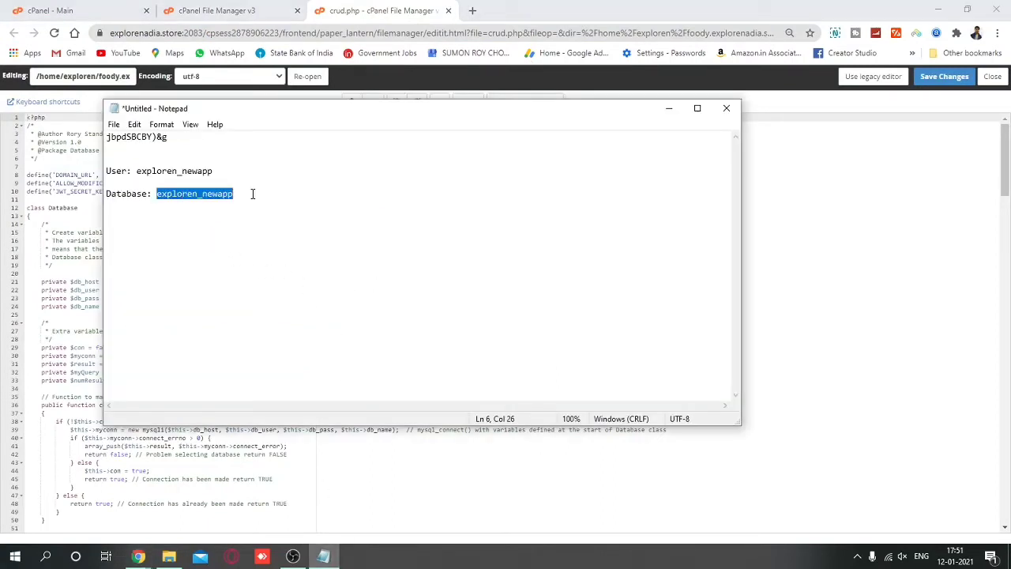
left_click(675, 118)
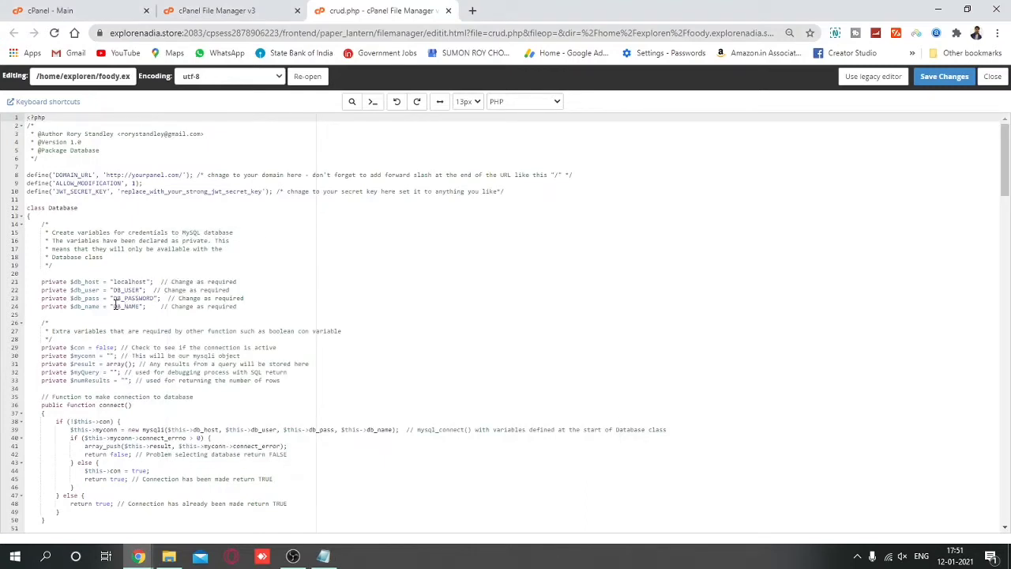
Replace the DB_NAME and DB_USER placeholders in crud.php with exploren_newapp.
left_click_drag(114, 306, 136, 306)
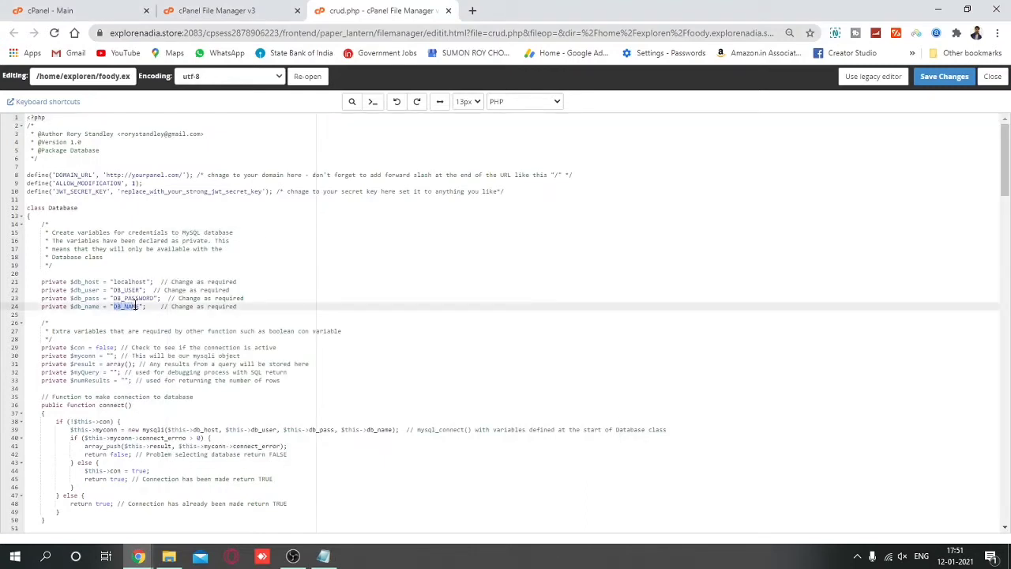
left_click(141, 306)
key("ctrl+plus")
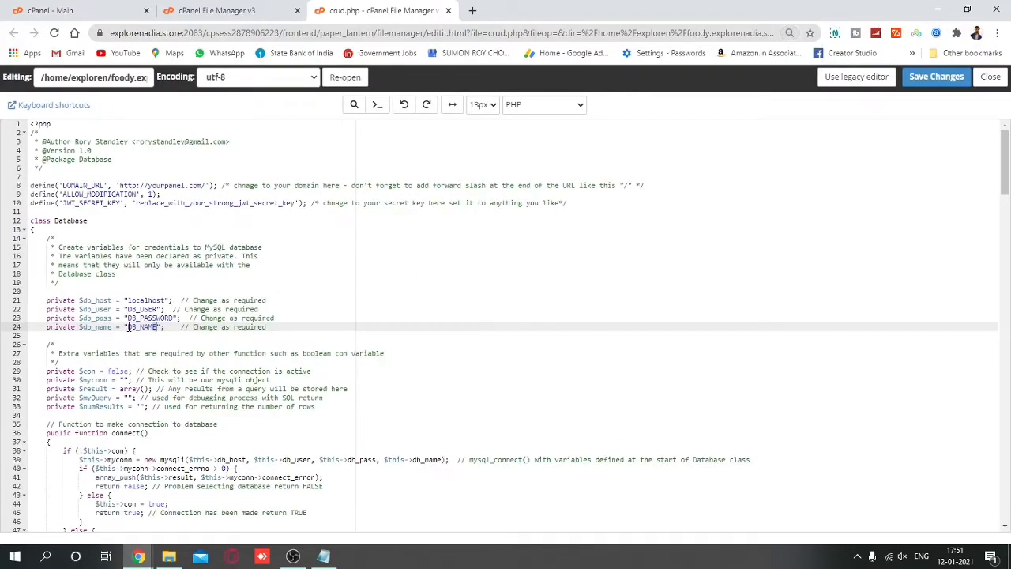
left_click_drag(128, 326, 142, 327)
type("explorer_newapp")
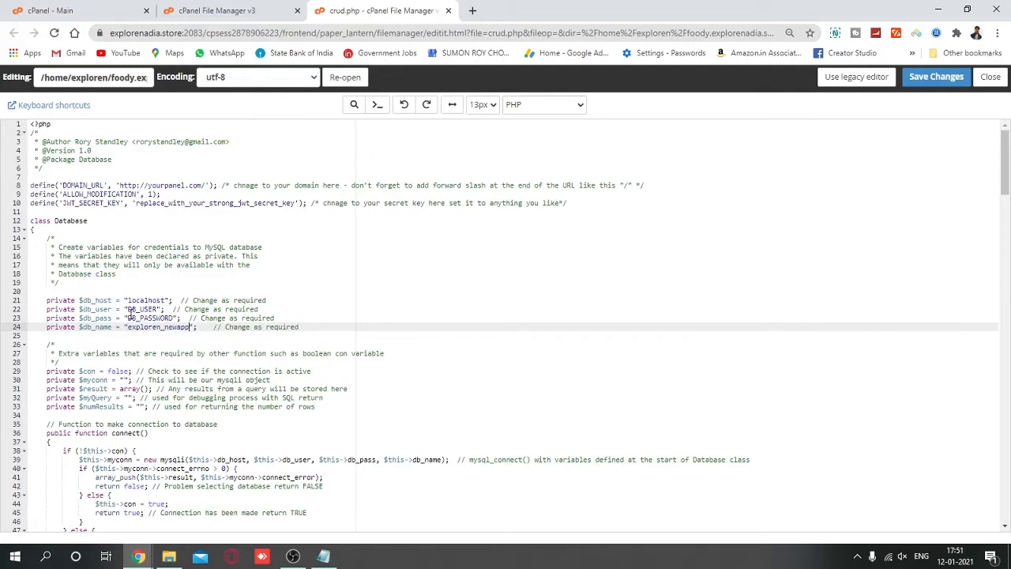
left_click_drag(128, 309, 162, 309)
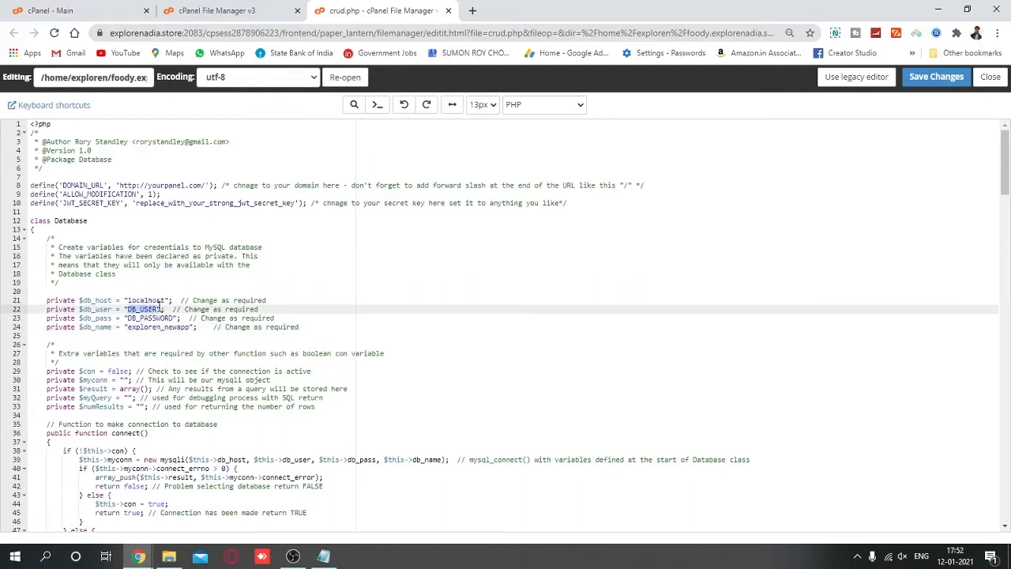
key("ctrl+v")
Paste the saved password over DB_PASSWORD and save crud.php.
left_click(323, 556)
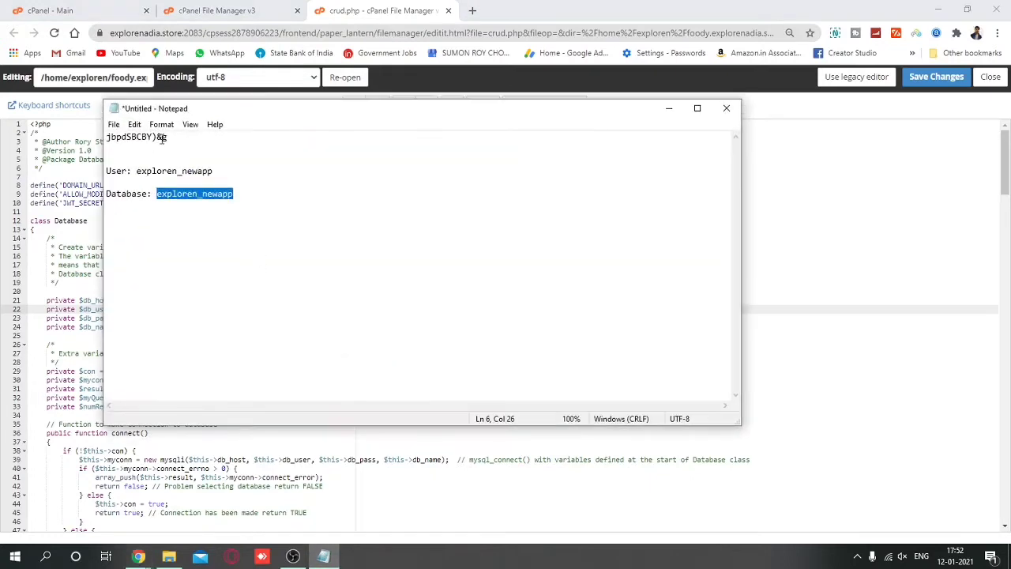
left_click_drag(167, 138, 108, 138)
key("ctrl+c")
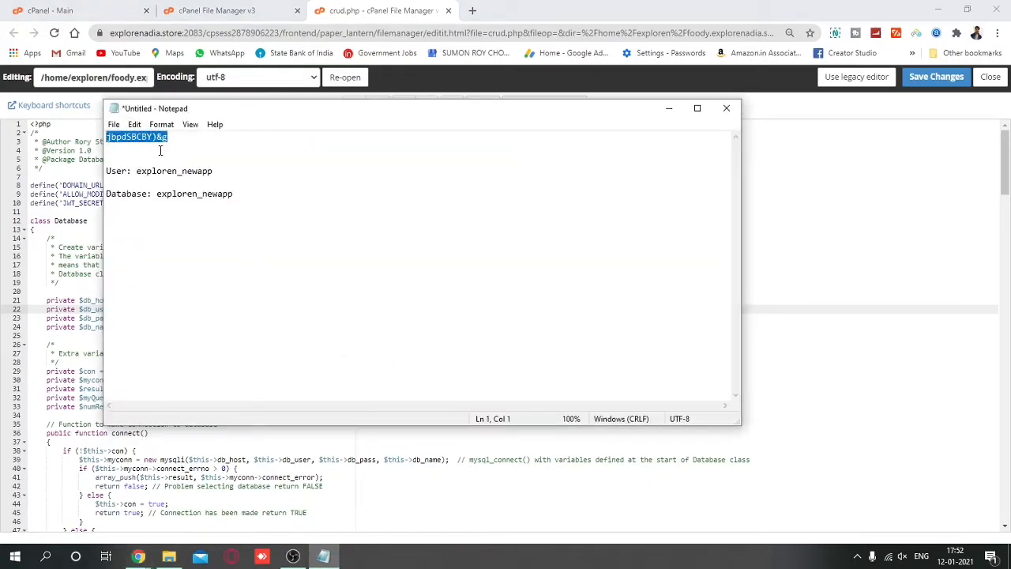
left_click(668, 108)
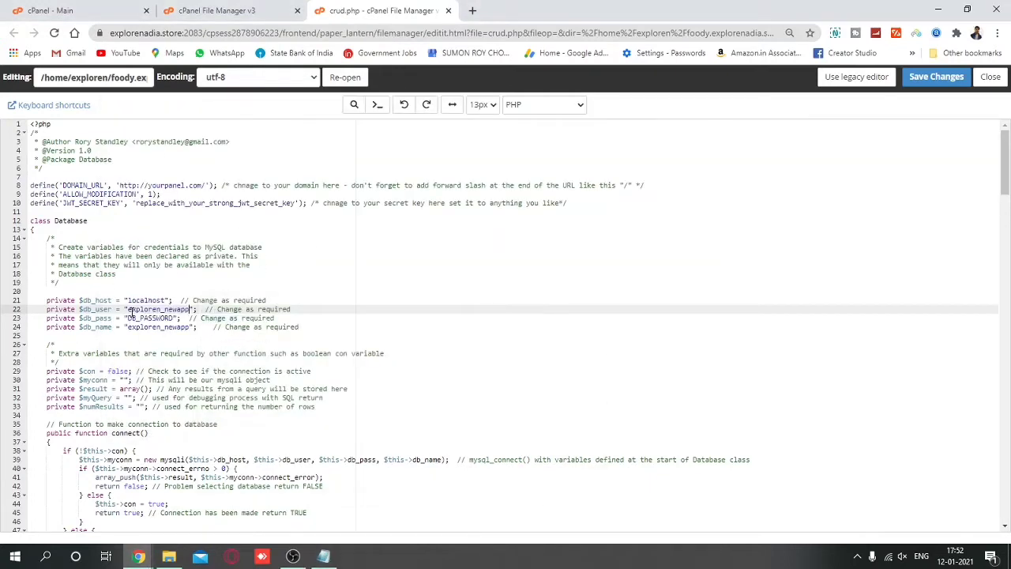
left_click_drag(129, 318, 173, 317)
key("ctrl+v")
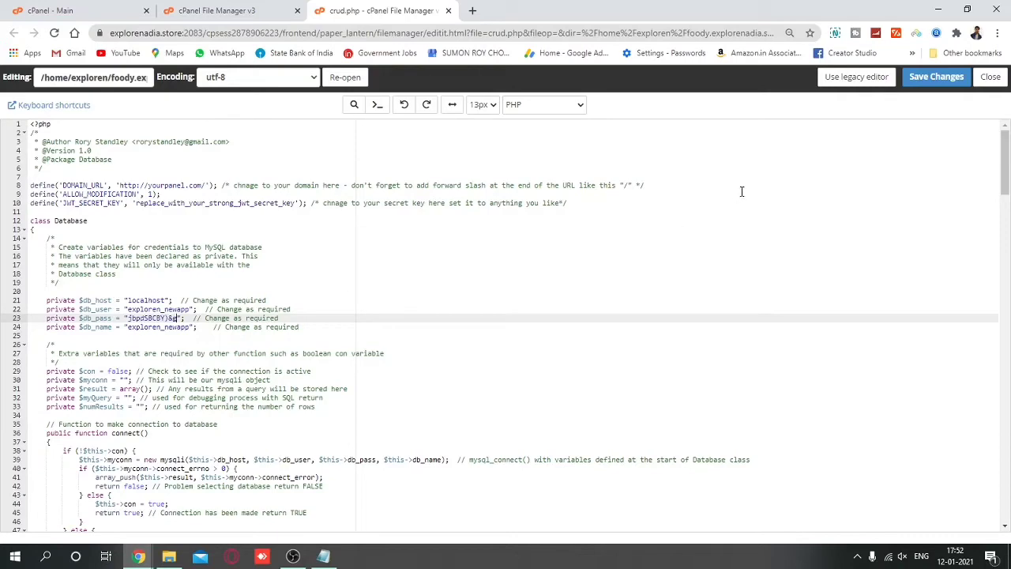
left_click(936, 77)
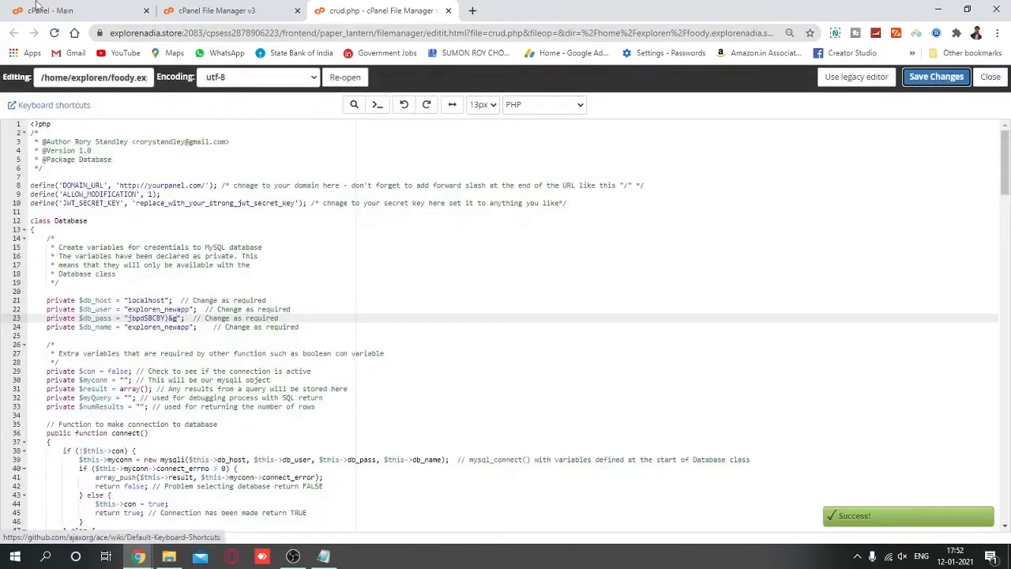
Launch phpMyAdmin and go to the Import tab of exploren_newapp.
left_click(49, 10)
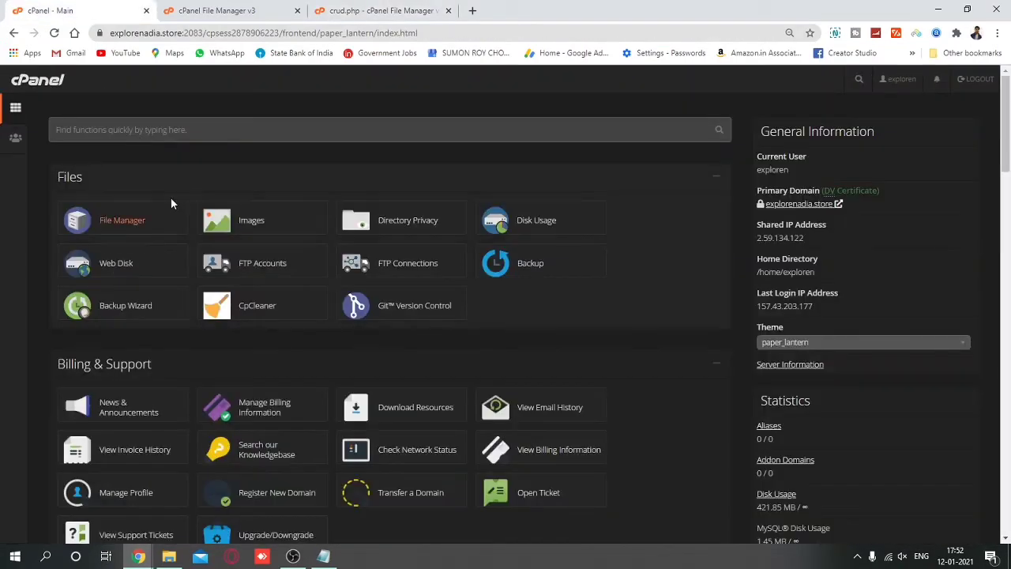
left_click(193, 135)
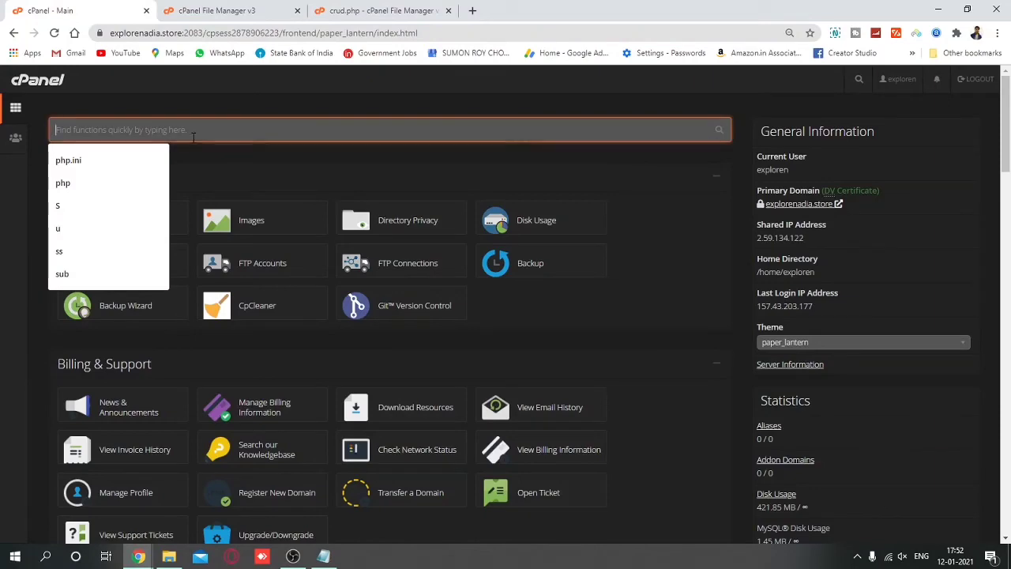
left_click(359, 344)
scroll(361, 347, "down", 4)
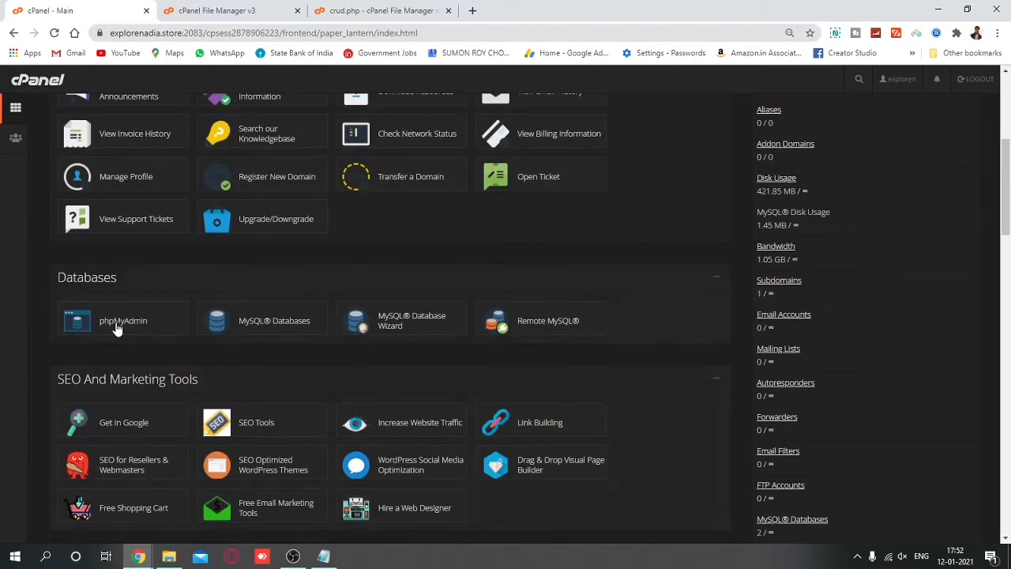
left_click(119, 321)
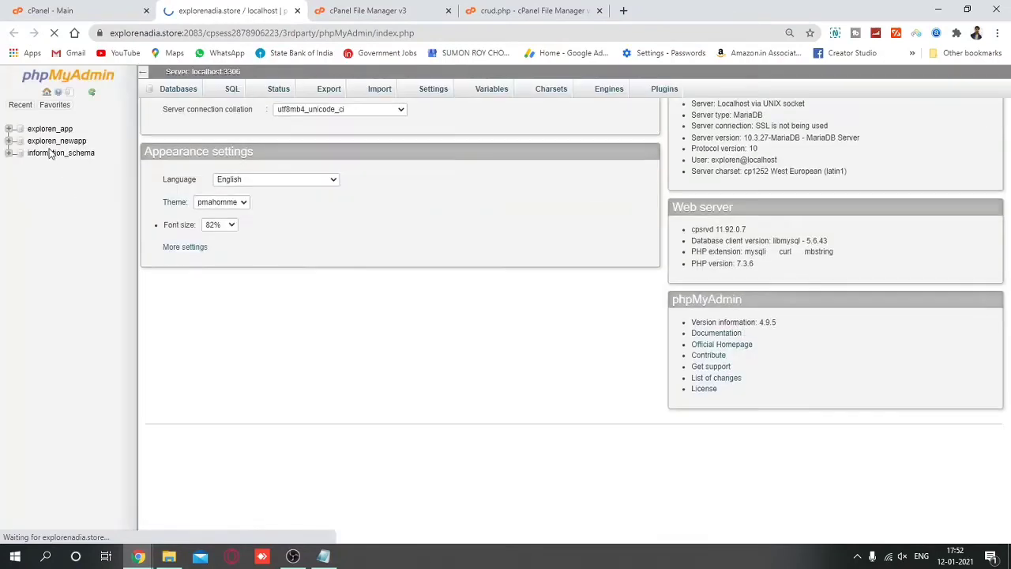
left_click(57, 140)
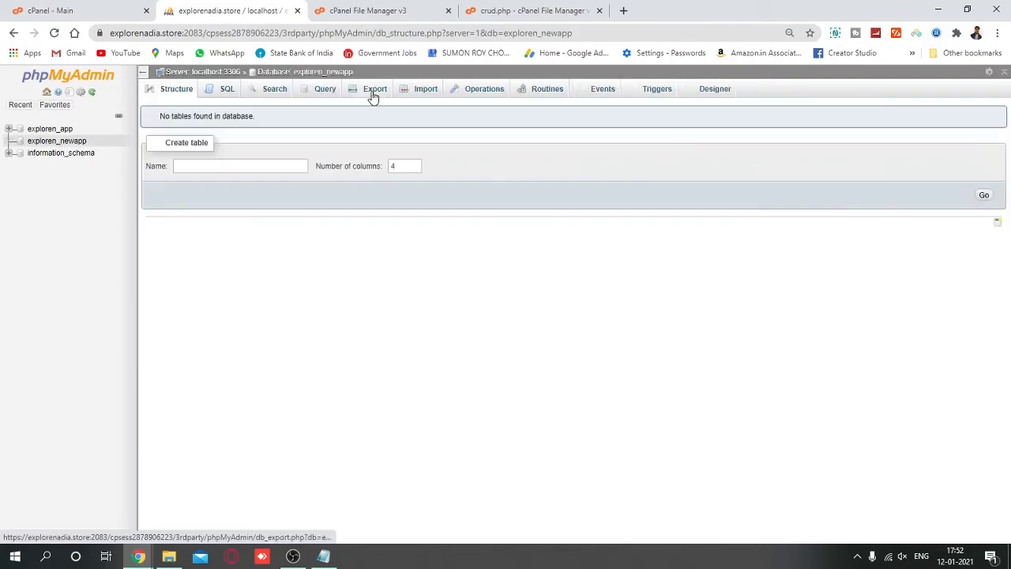
left_click(417, 96)
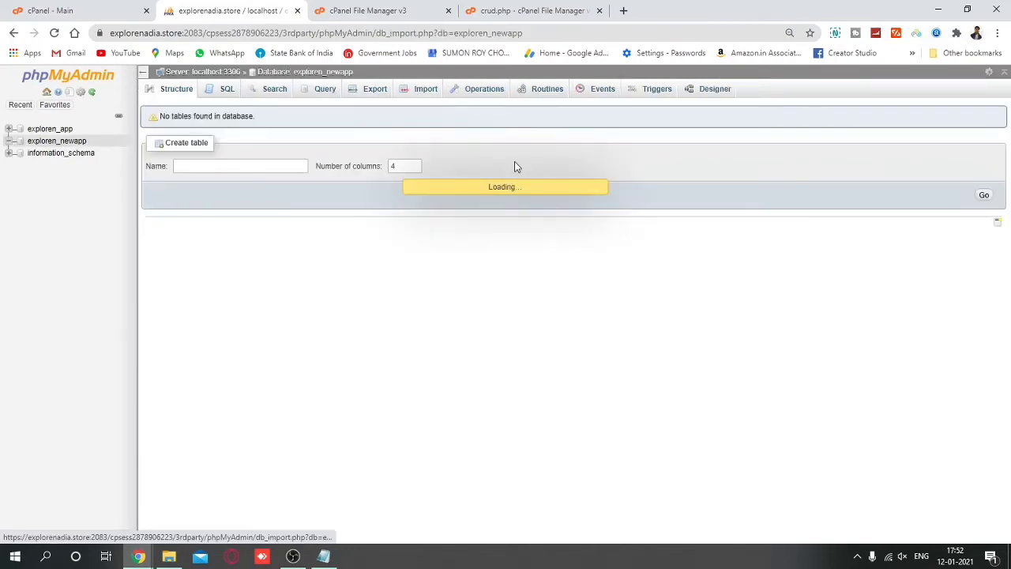
Import eCart - blank database - v2.0.8.2.sql from the eCart folder, then return to the crud.php editor.
left_click(169, 558)
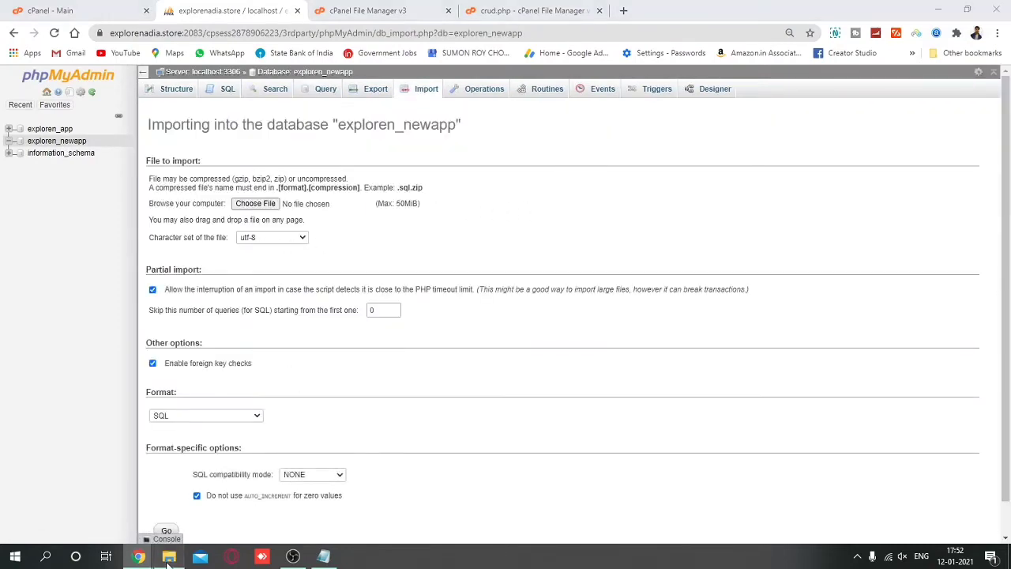
left_click(621, 340)
key("ctrl+c")
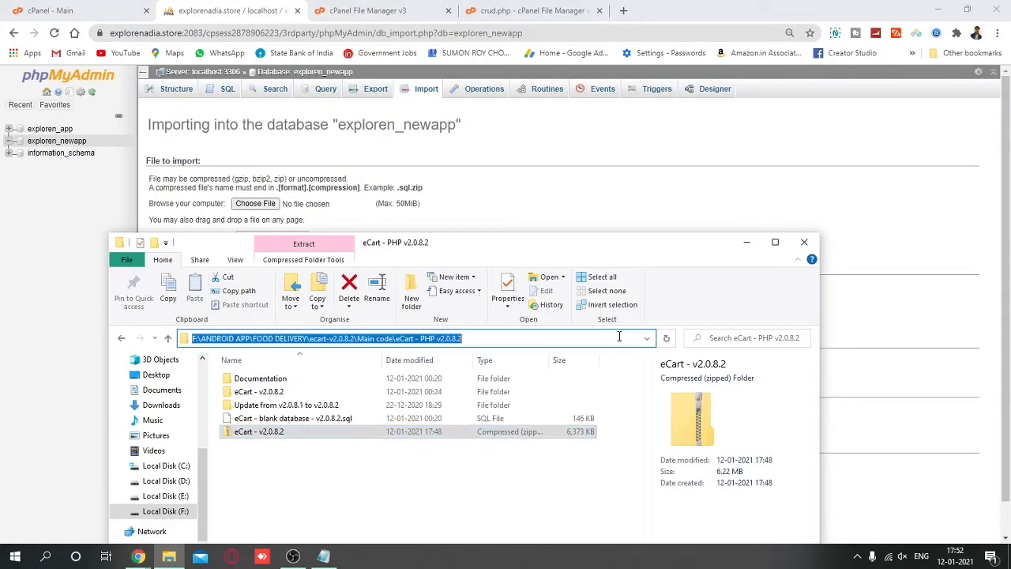
left_click(256, 203)
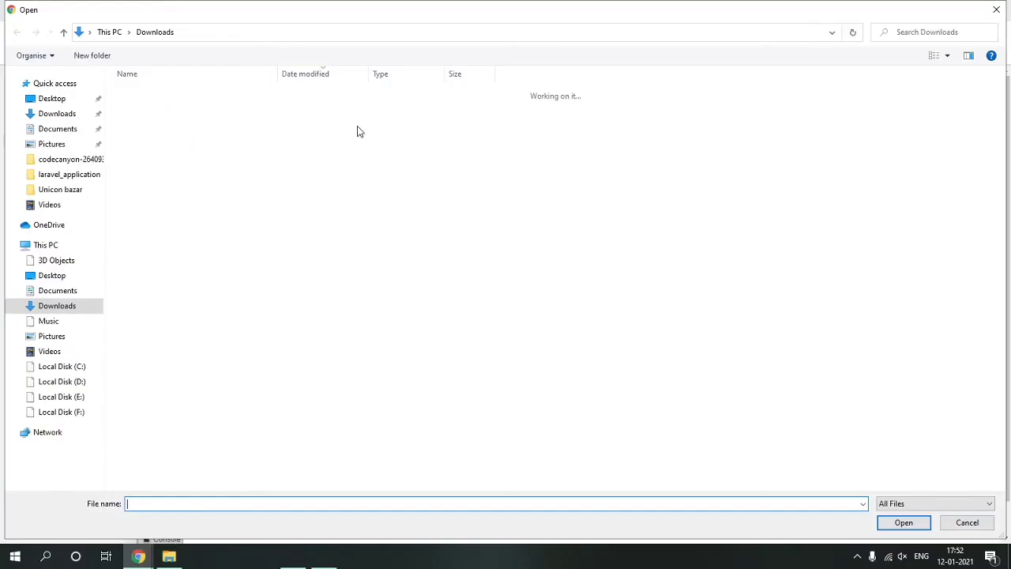
left_click(402, 31)
key("ctrl+v")
left_click(851, 33)
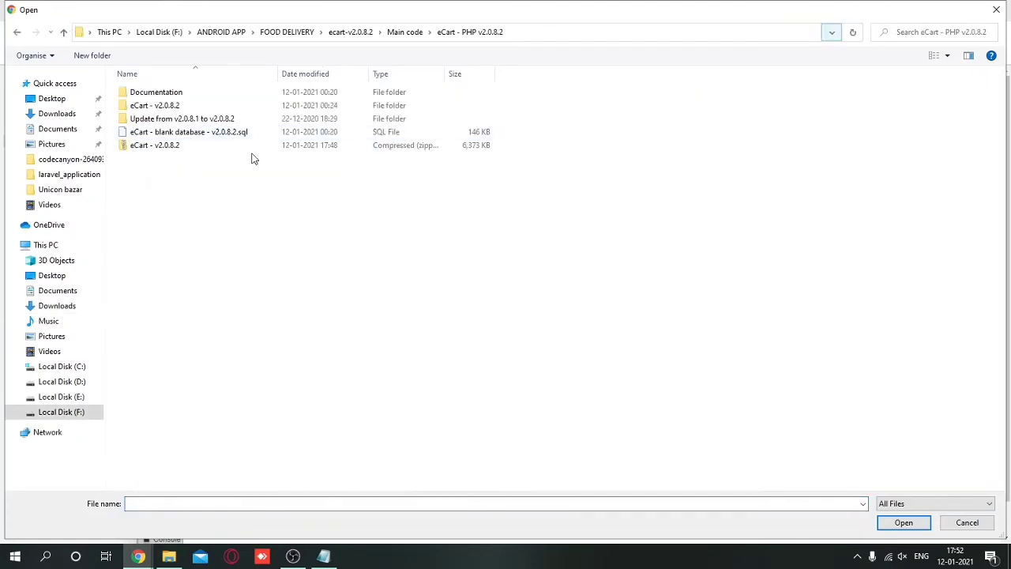
left_click(181, 132)
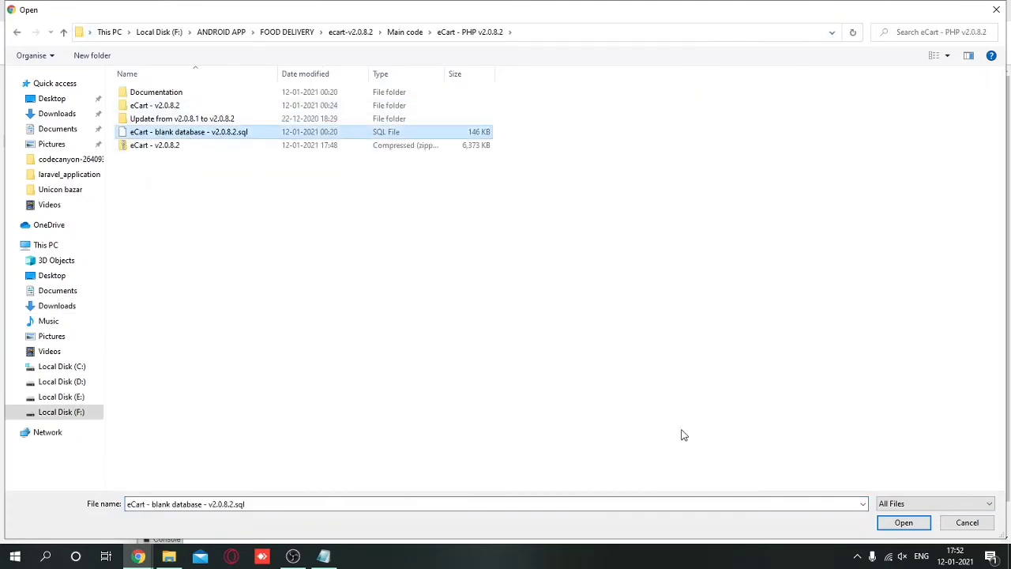
left_click(900, 522)
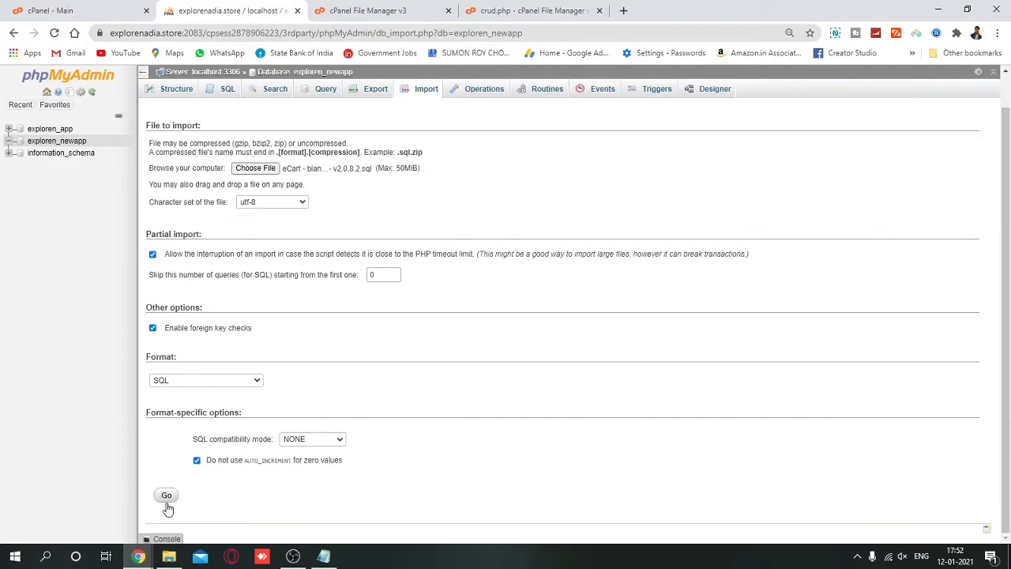
left_click(166, 495)
scroll(426, 221, "up", 1)
left_click(504, 10)
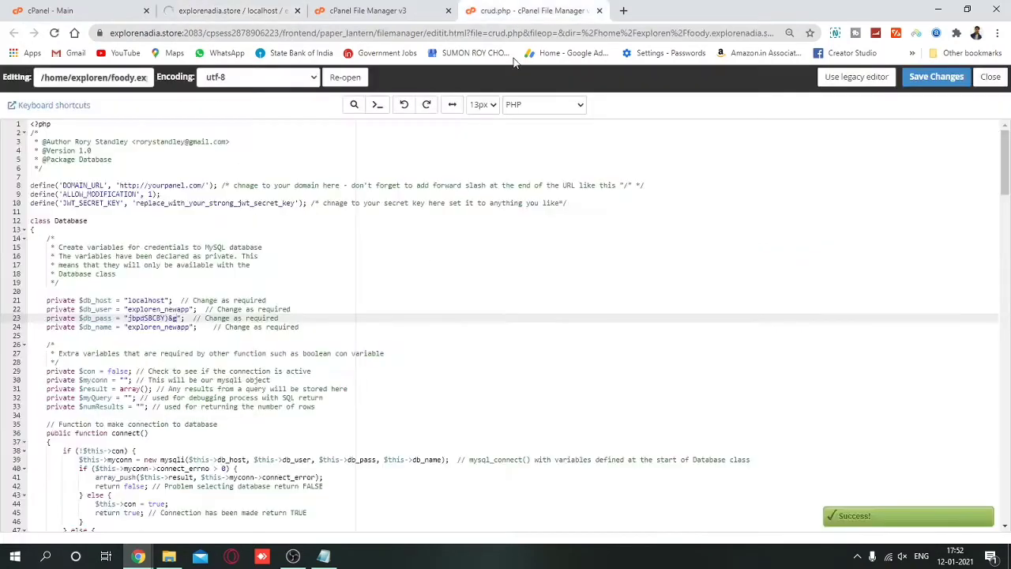
Search 'sub' to open Subdomains and select the foody.explorenadia.store subdomain name.
left_click(106, 11)
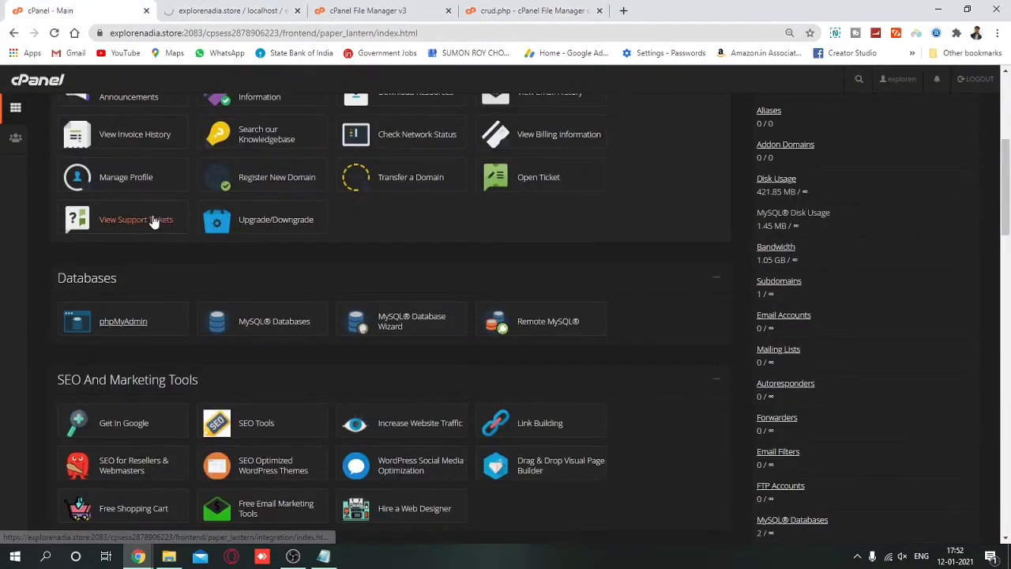
scroll(135, 218, "up", 4)
left_click(155, 130)
type("sub")
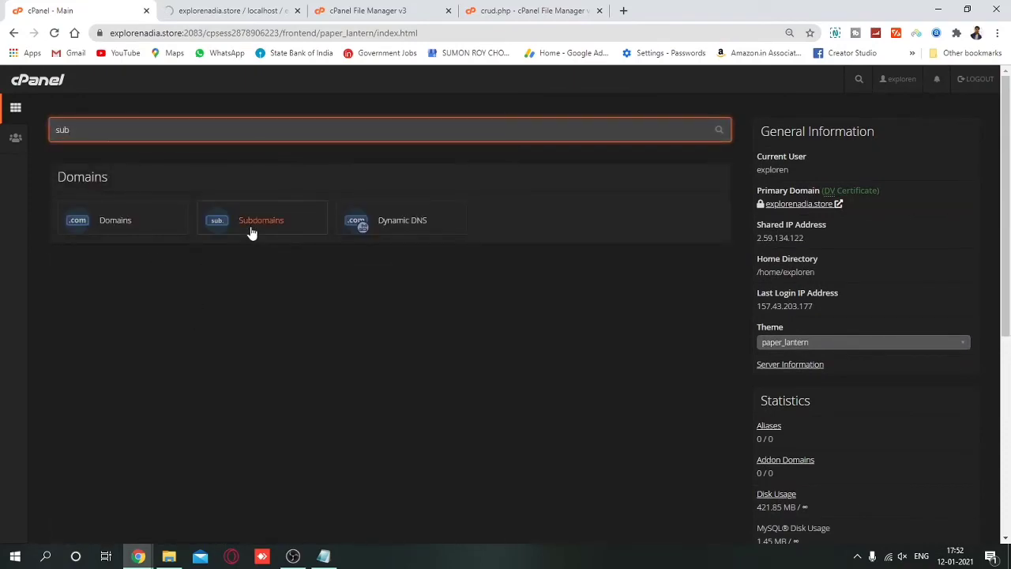
left_click(269, 225)
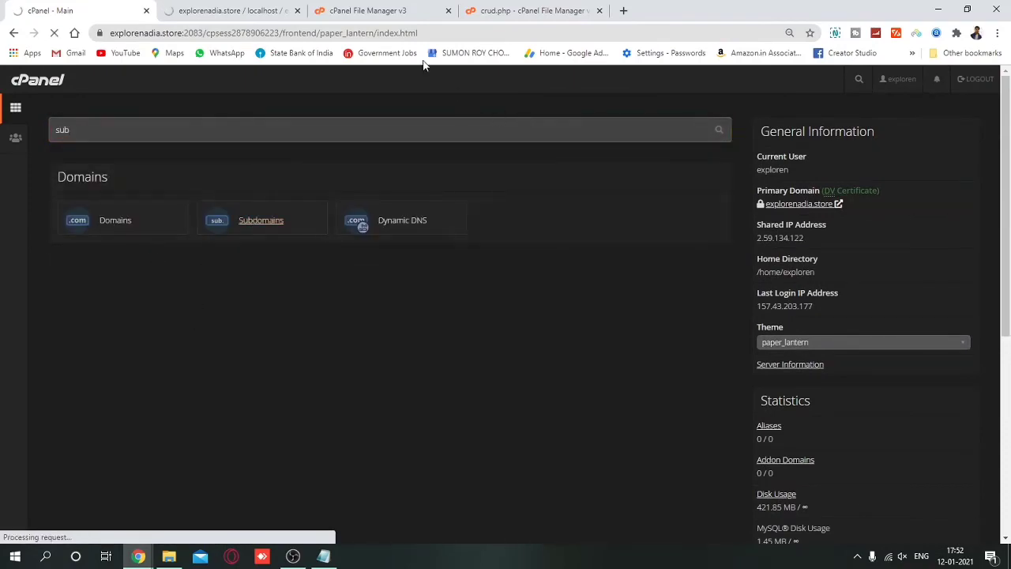
left_click(368, 10)
left_click(233, 11)
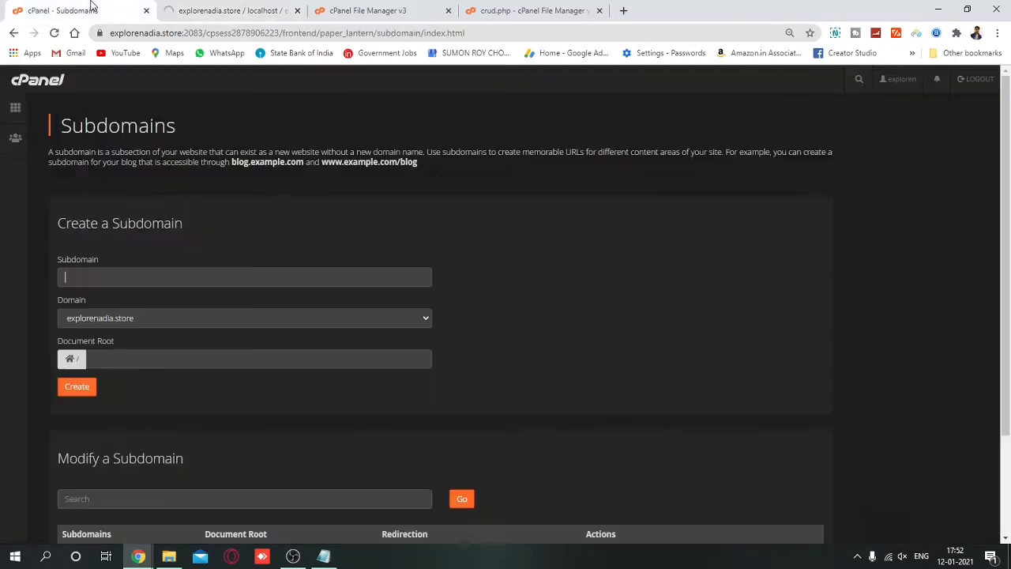
left_click(93, 8)
scroll(168, 302, "down", 3)
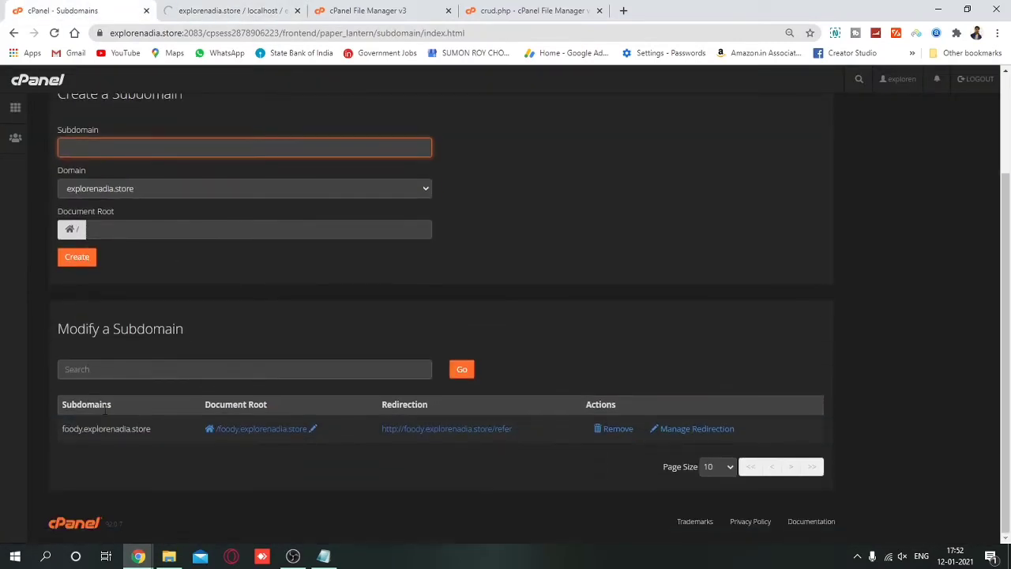
triple_click(107, 428)
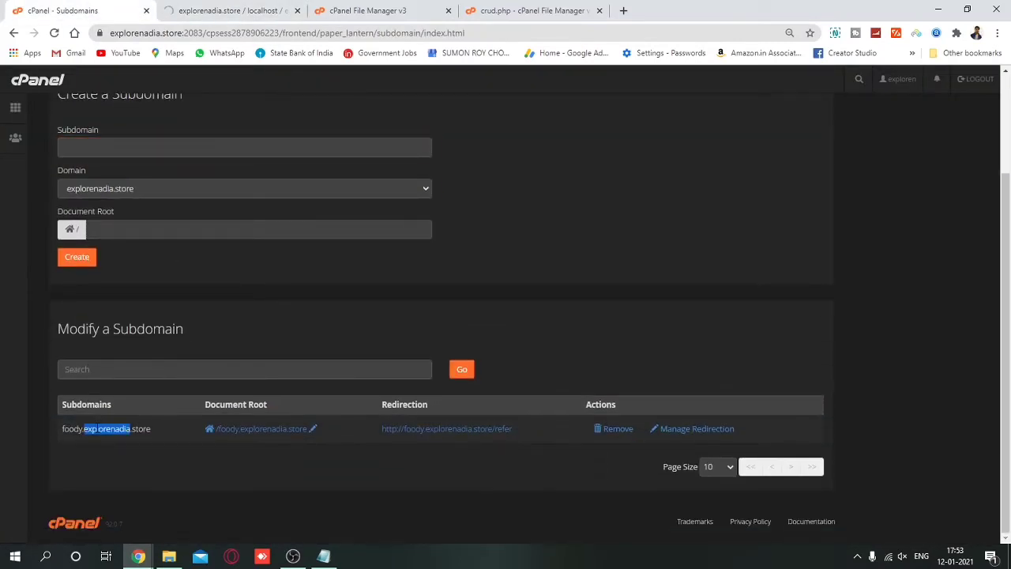
Replace yourpanel.com in crud.php's DOMAIN_URL with foody.explorenadia.store and save the file.
left_click(239, 10)
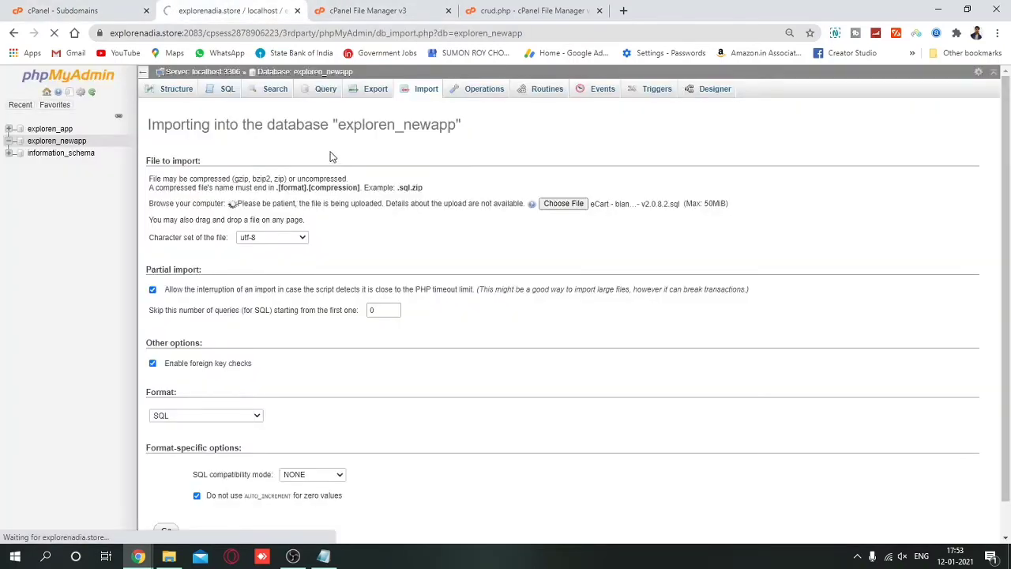
left_click(390, 7)
left_click(559, 8)
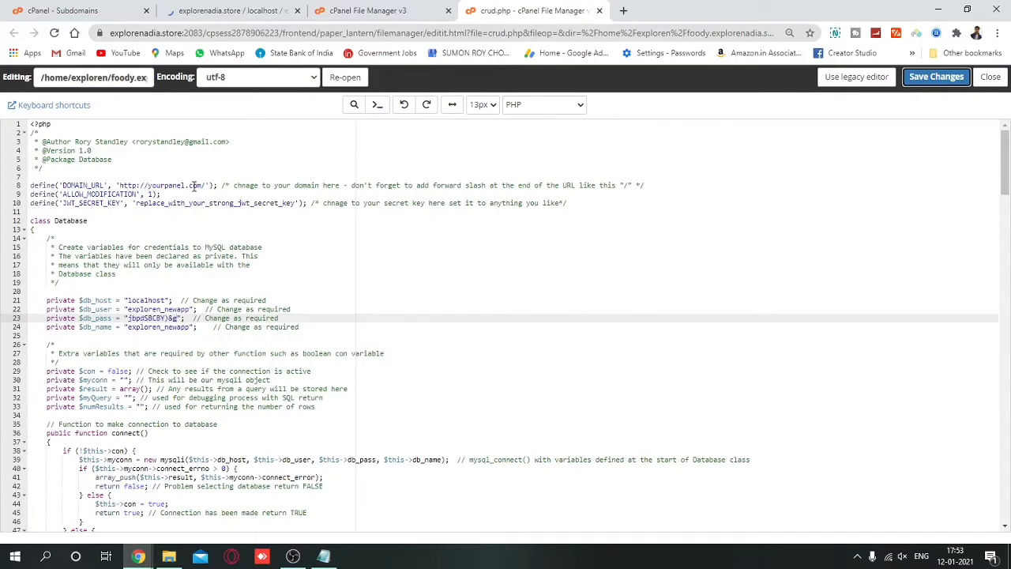
left_click_drag(147, 186, 198, 185)
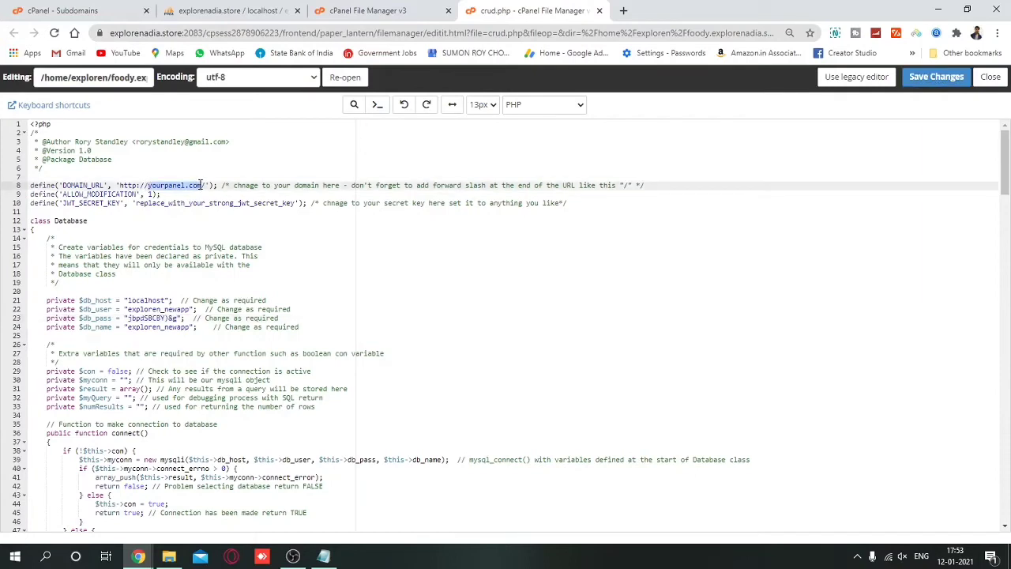
type("foody.explorenadia.store")
key("BackSpace")
key("BackSpace")
key("BackSpace")
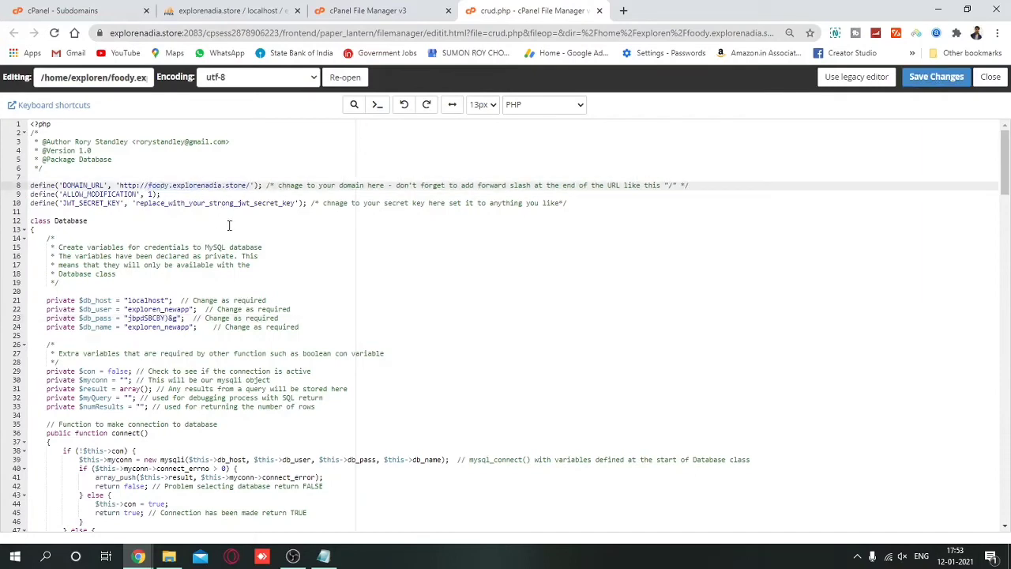
left_click(936, 77)
Confirm the phpMyAdmin import finished with 126 queries, then close the crud.php editor.
left_click(237, 10)
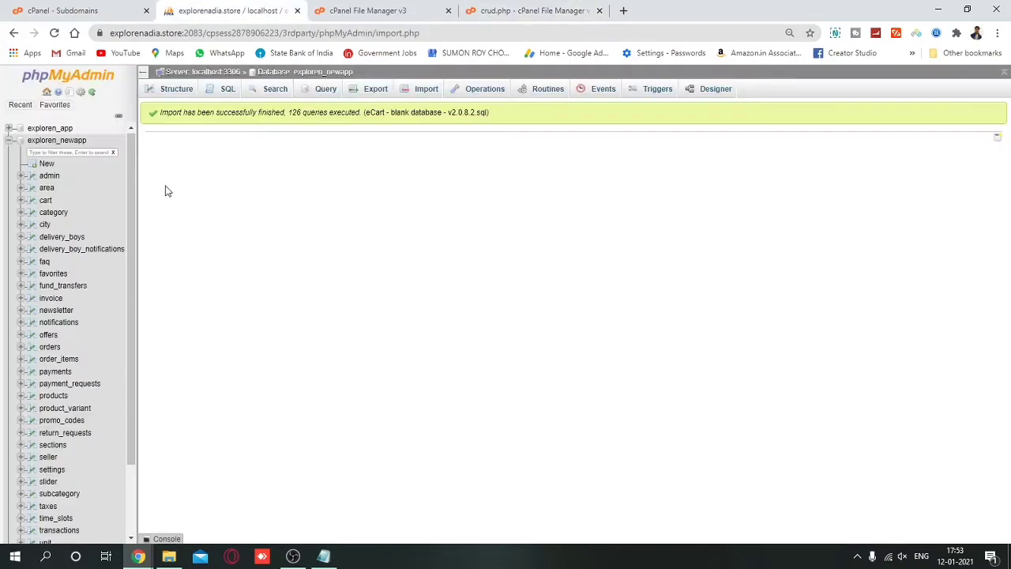
scroll(50, 325, "down", 3)
scroll(50, 325, "up", 5)
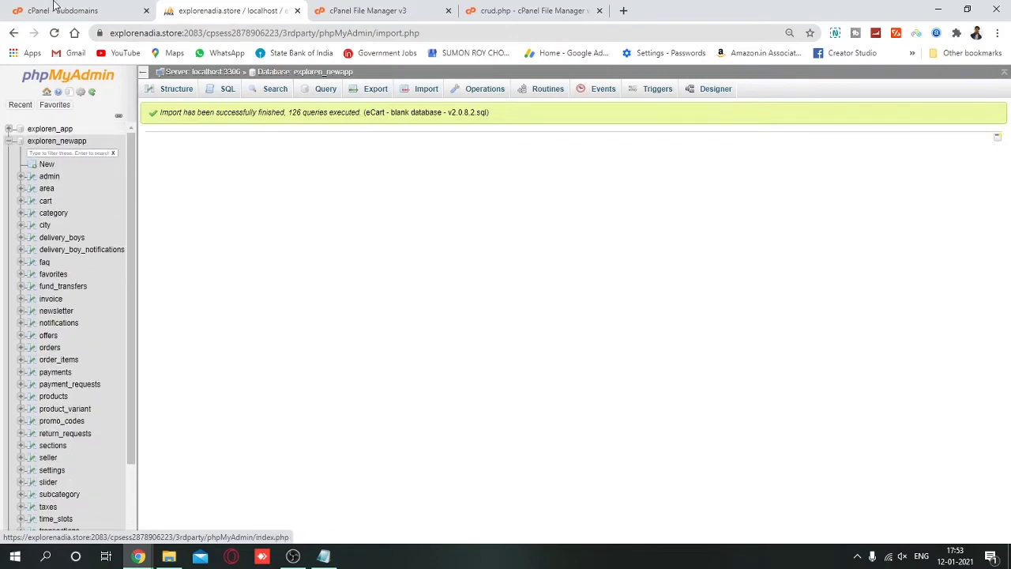
left_click(63, 10)
left_click(228, 9)
left_click(379, 9)
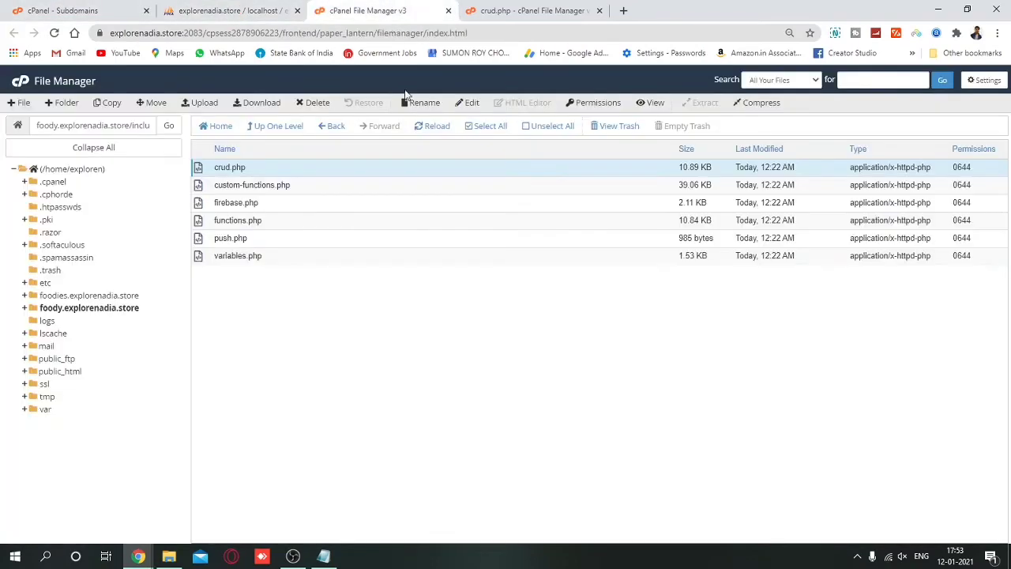
left_click(518, 11)
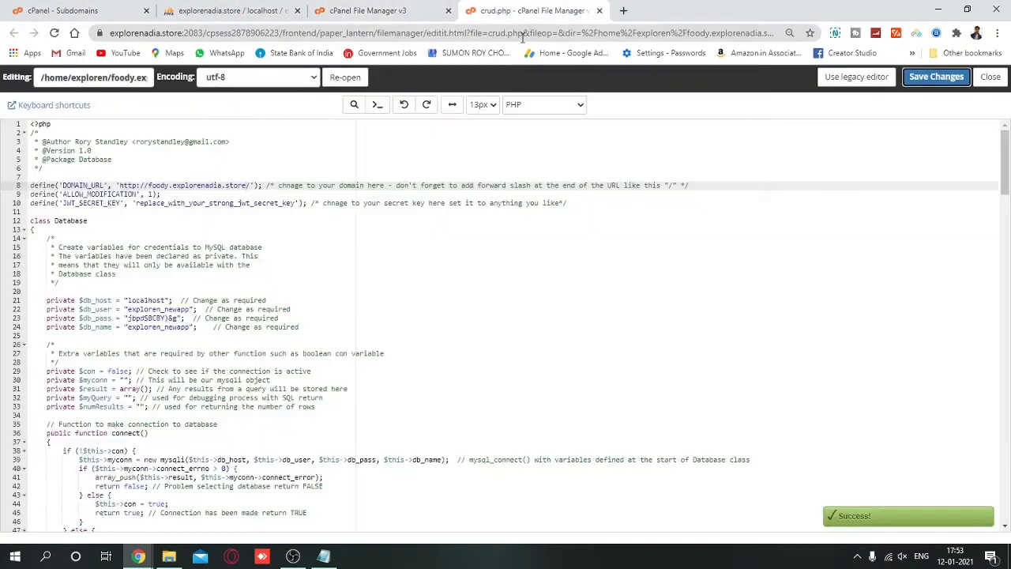
left_click(990, 76)
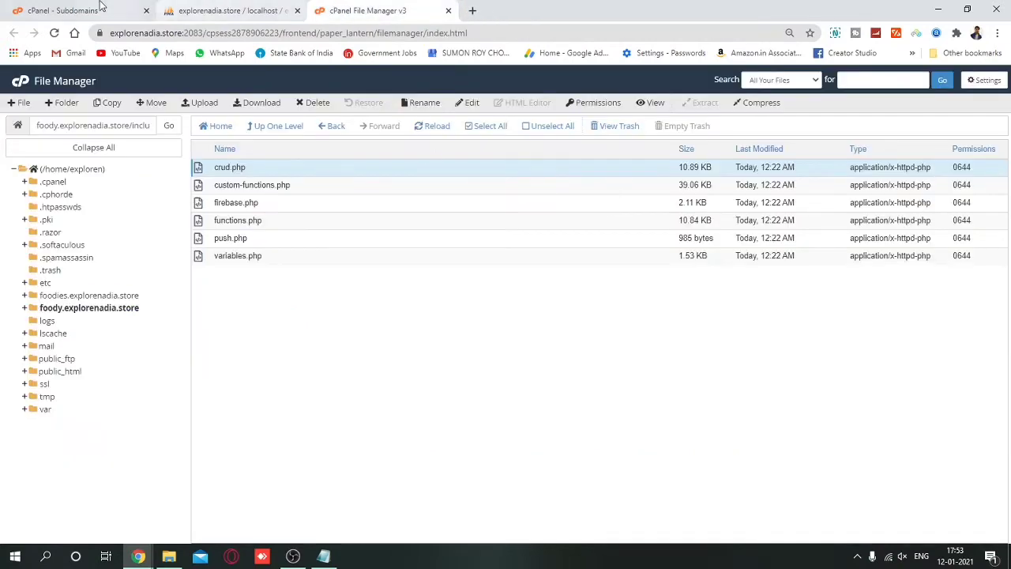
Open foody.explorenadia.store in a new tab from the subdomain's context menu.
left_click(101, 10)
right_click(111, 432)
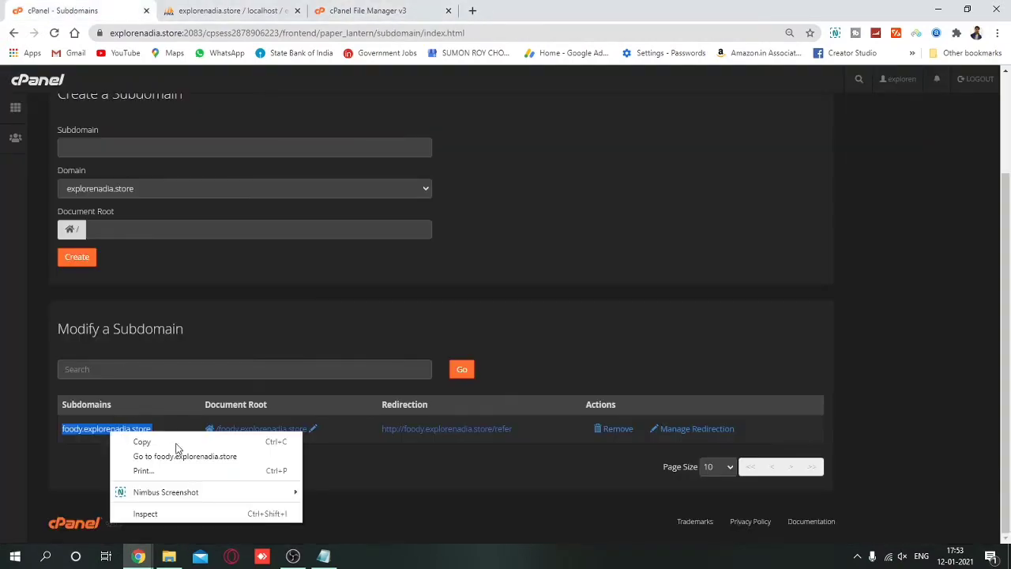
left_click(179, 454)
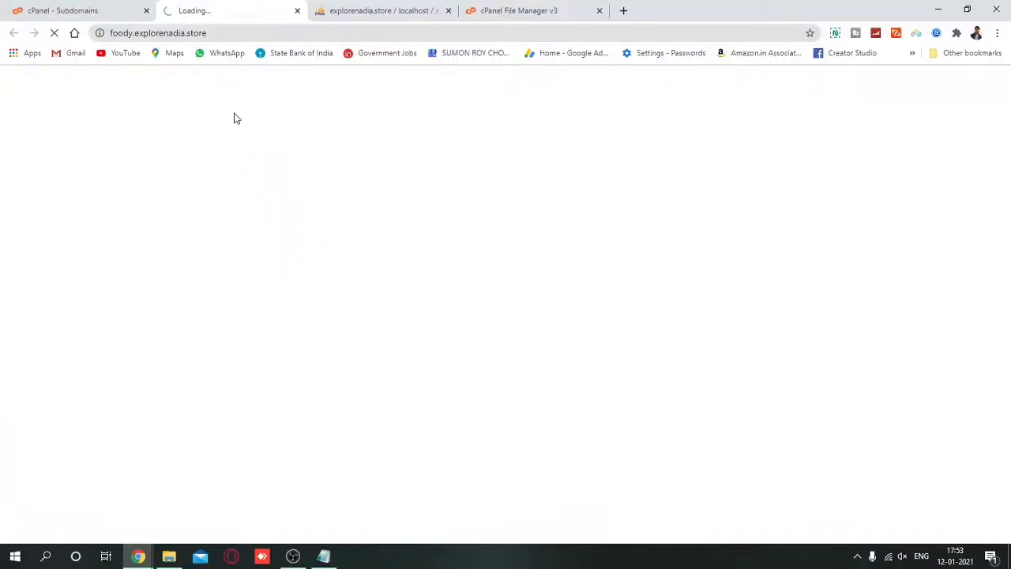
View the eCart Administrator Login page, then bring up the Notepad note with the credentials.
left_click_drag(214, 7, 519, 4)
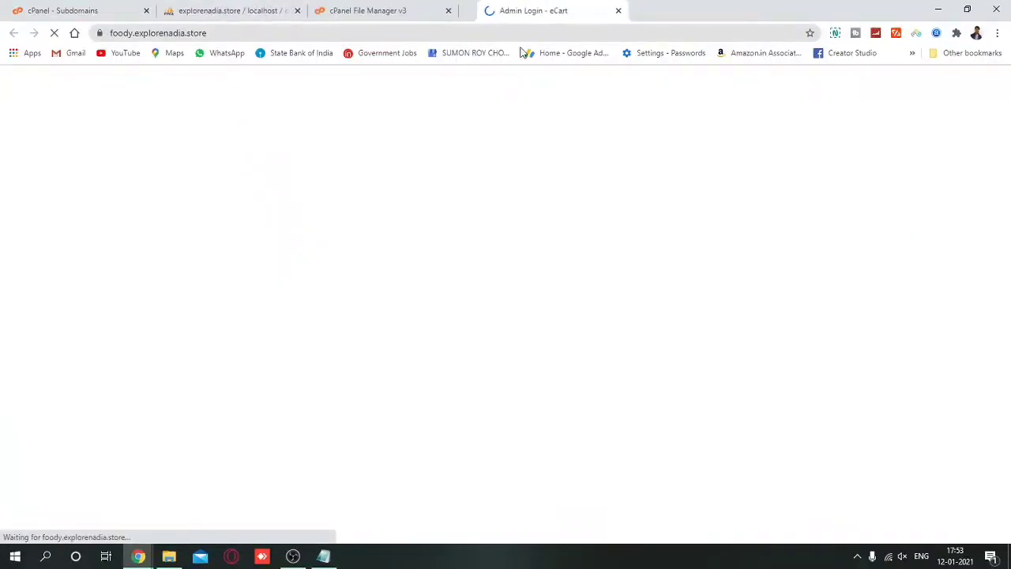
left_click(239, 7)
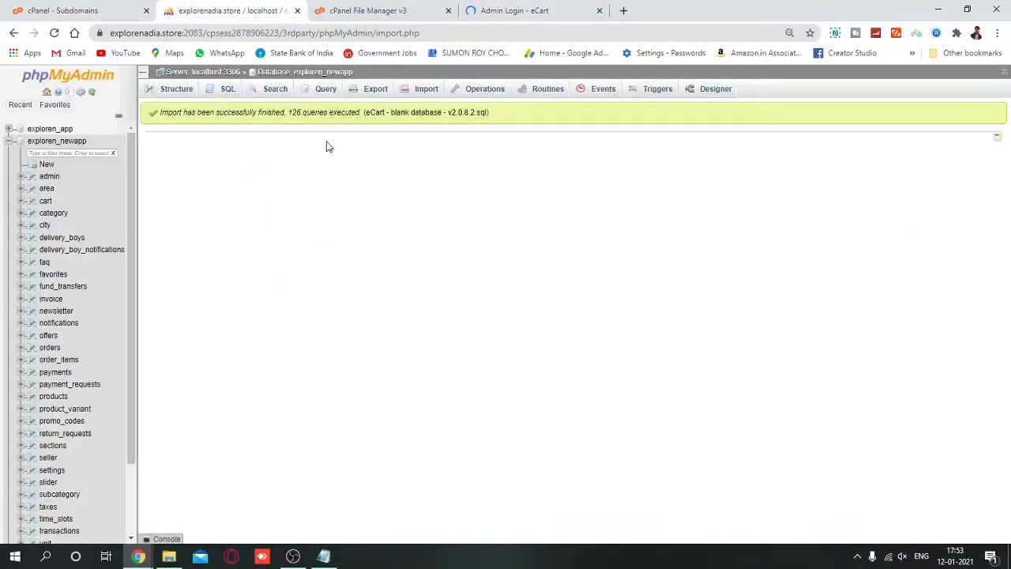
left_click(501, 8)
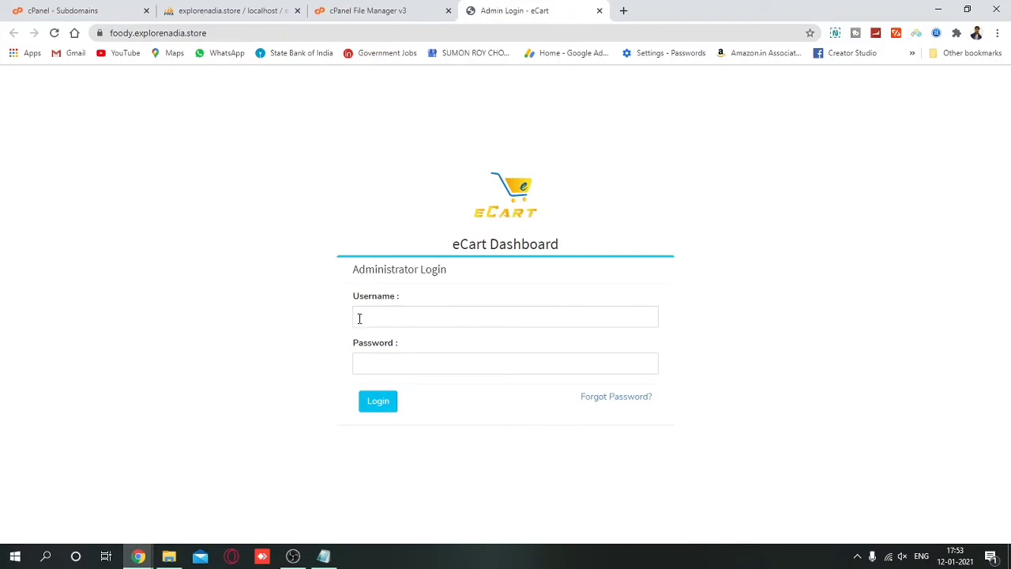
double_click(467, 244)
left_click(323, 556)
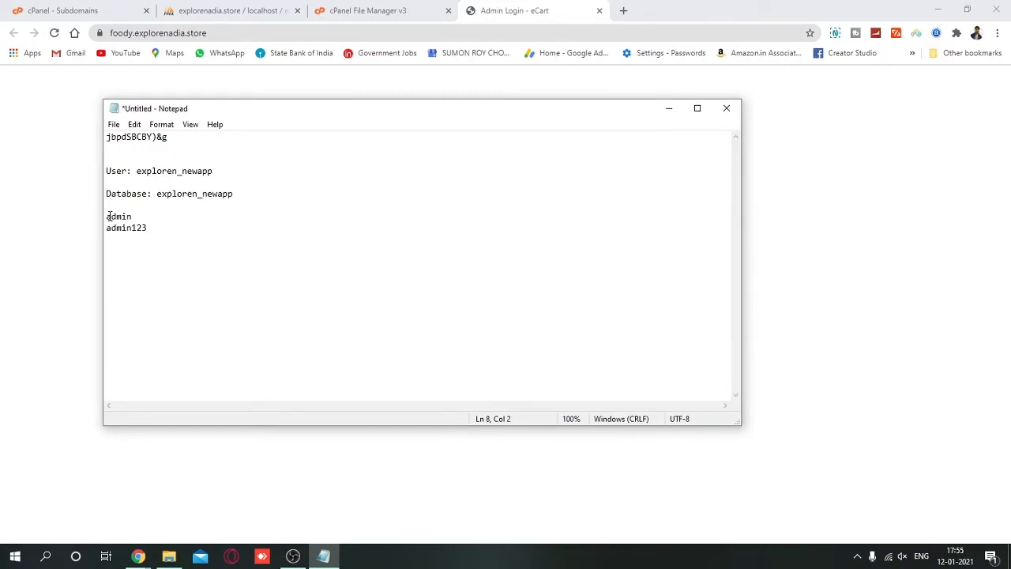
Label the Notepad credentials with 'user name :' and 'password :' and select the username.
type("user name : admin password ")
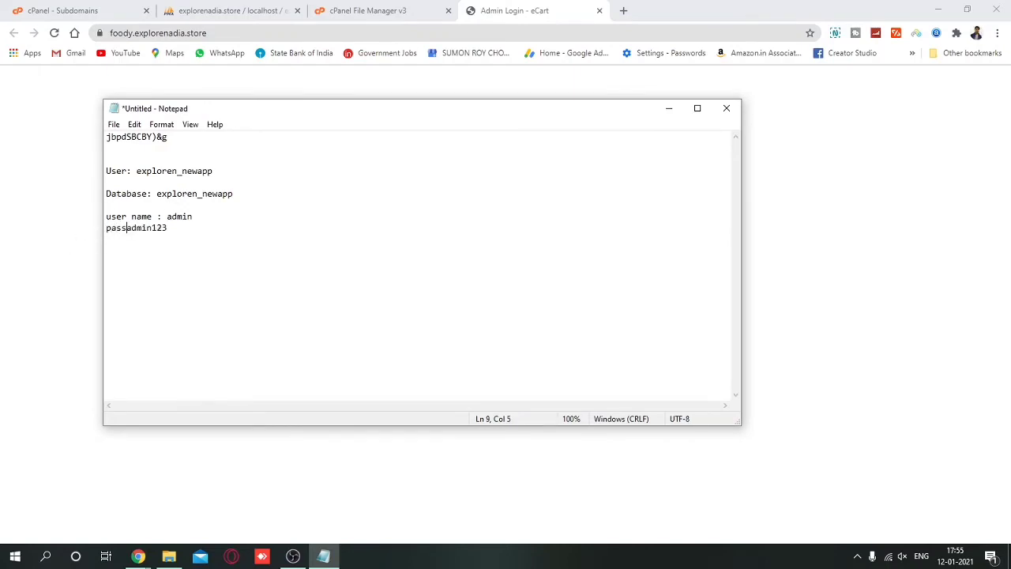
type("\"")
key("BackSpace")
key("BackSpace")
type(":")
left_click_drag(167, 218, 198, 220)
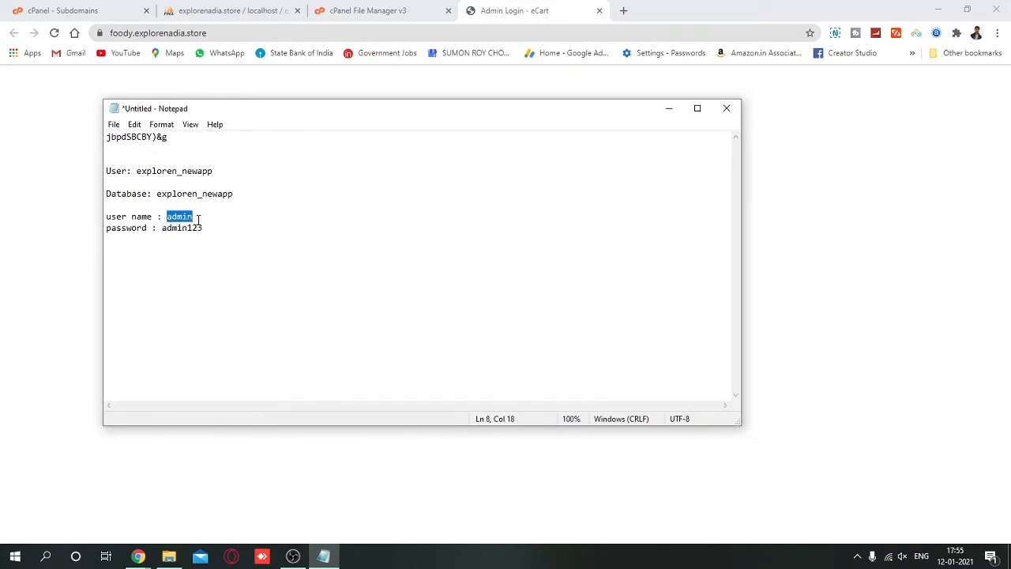
Enter the admin username and the account password into the eCart login form.
key("alt+Tab")
left_click(398, 313)
type("admin")
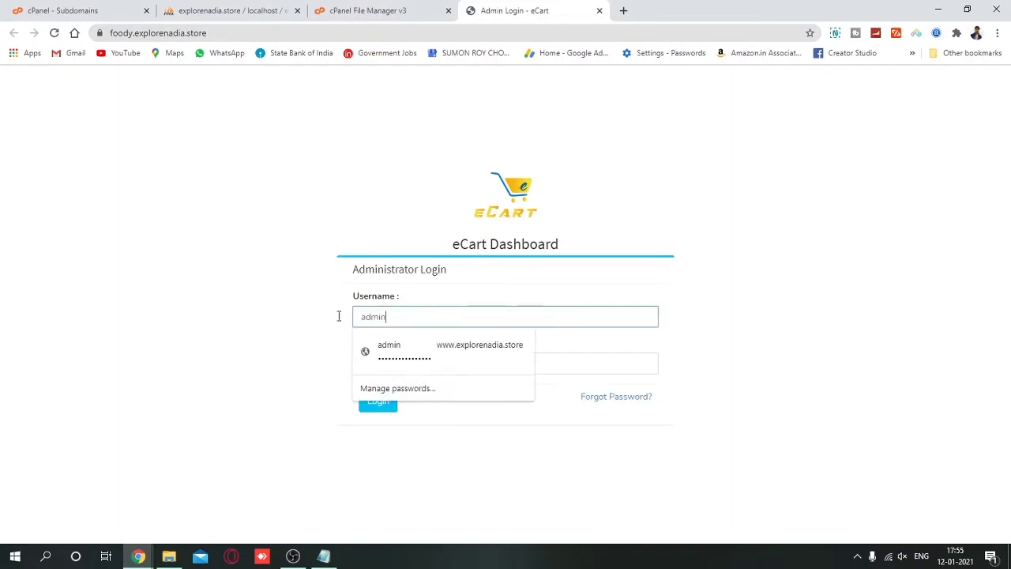
left_click(362, 366)
type("admin")
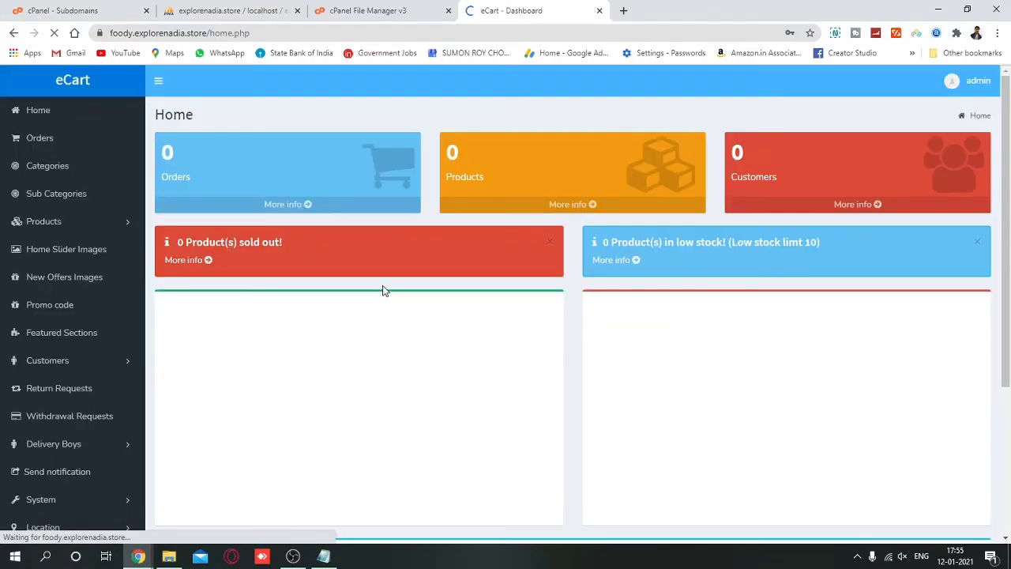
Decline saving the password and dismiss the browser's password check prompt.
left_click(804, 235)
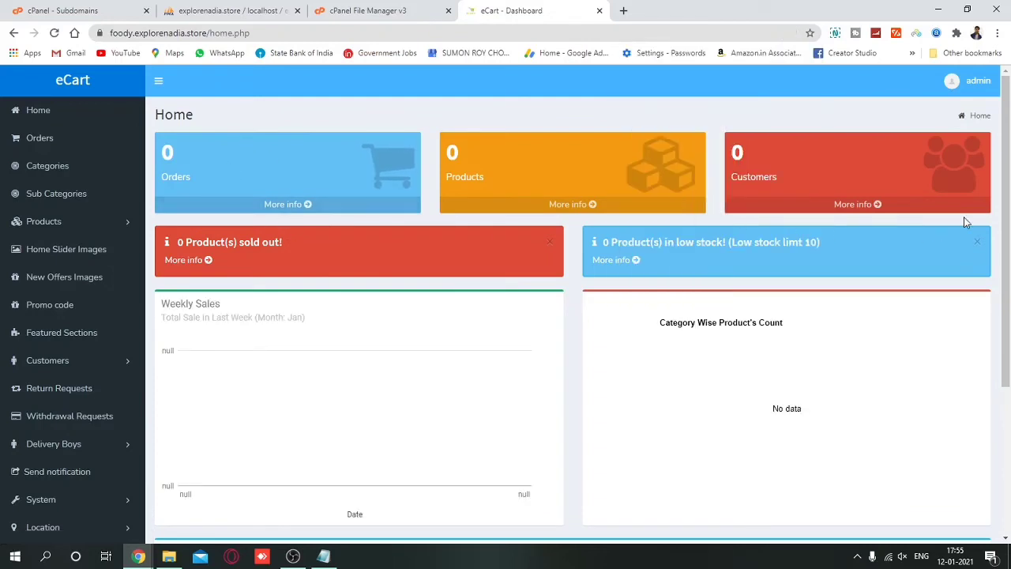
left_click(616, 216)
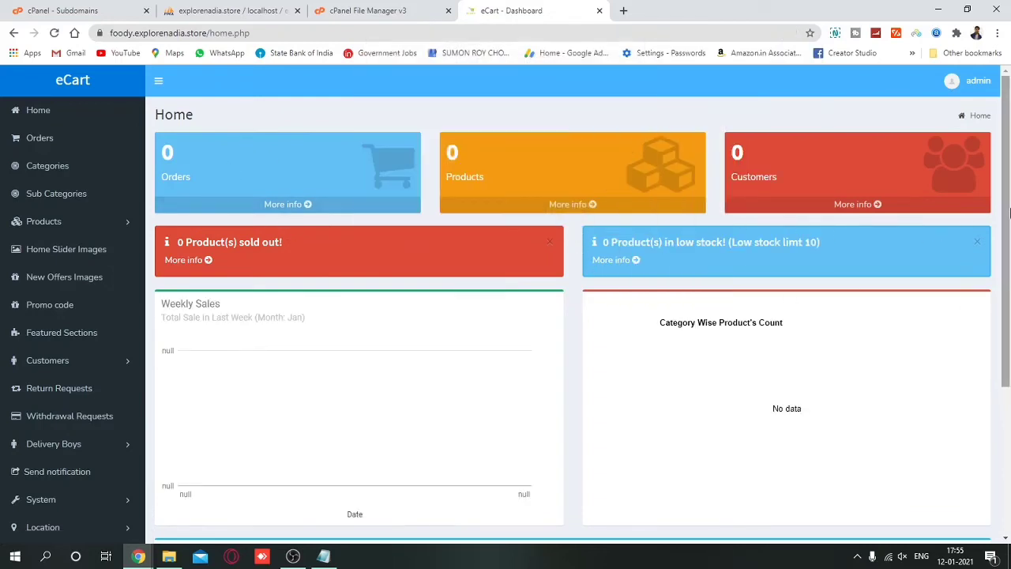
left_click_drag(1008, 218, 688, 293)
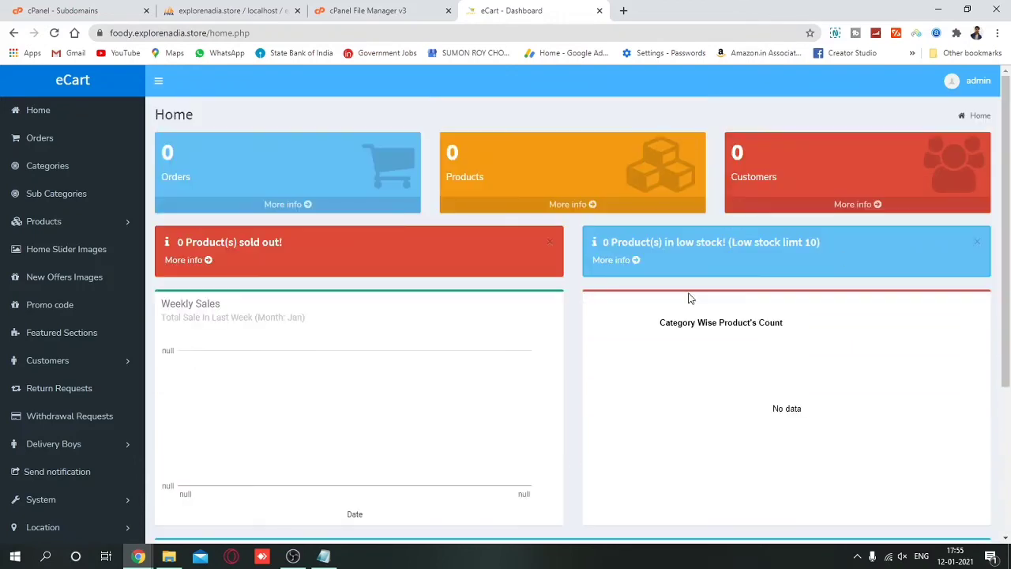
scroll(63, 413, "down", 2)
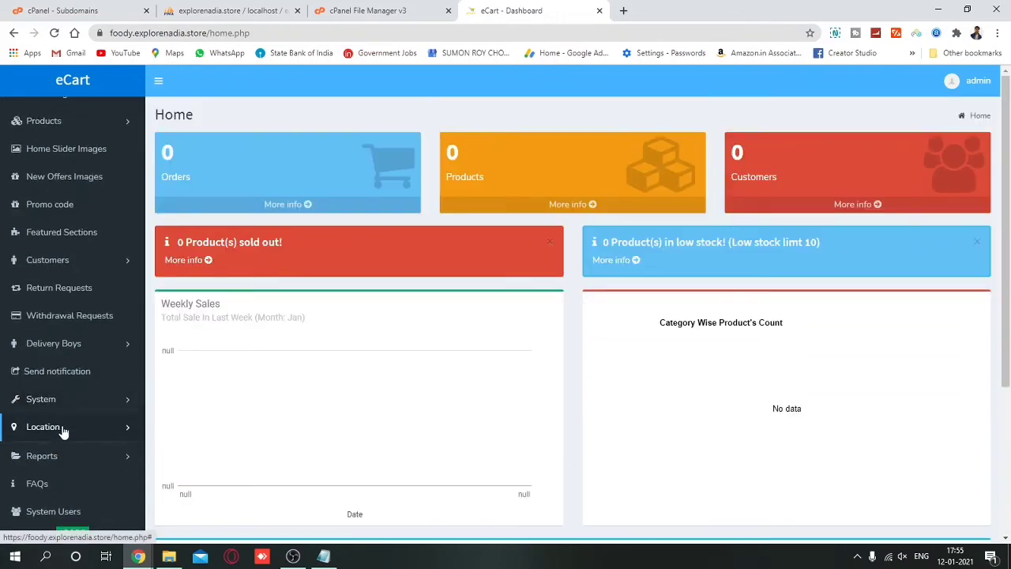
Browse the sidebar's Location and Reports sections, then expand System.
left_click(62, 428)
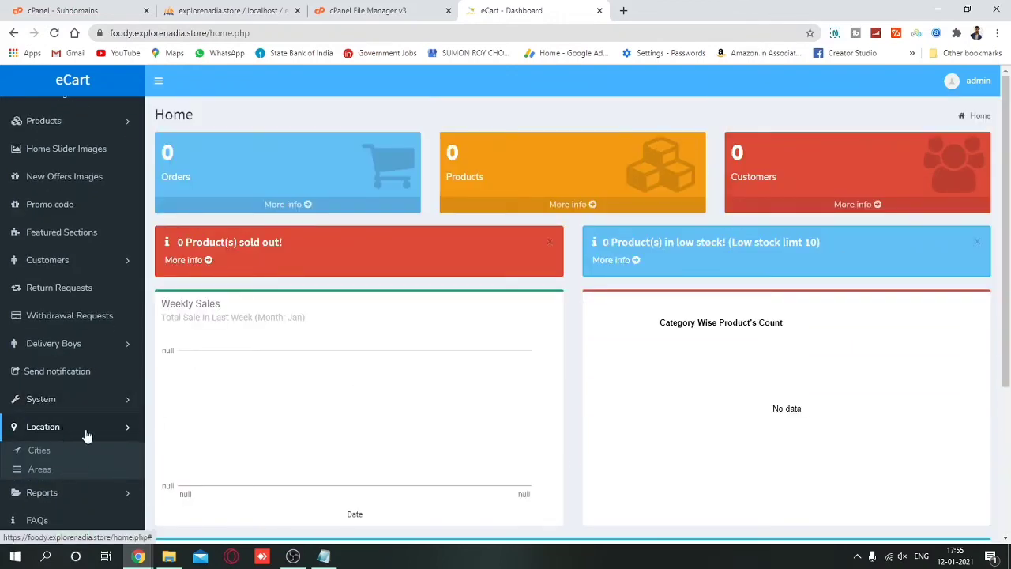
left_click(85, 433)
left_click(75, 455)
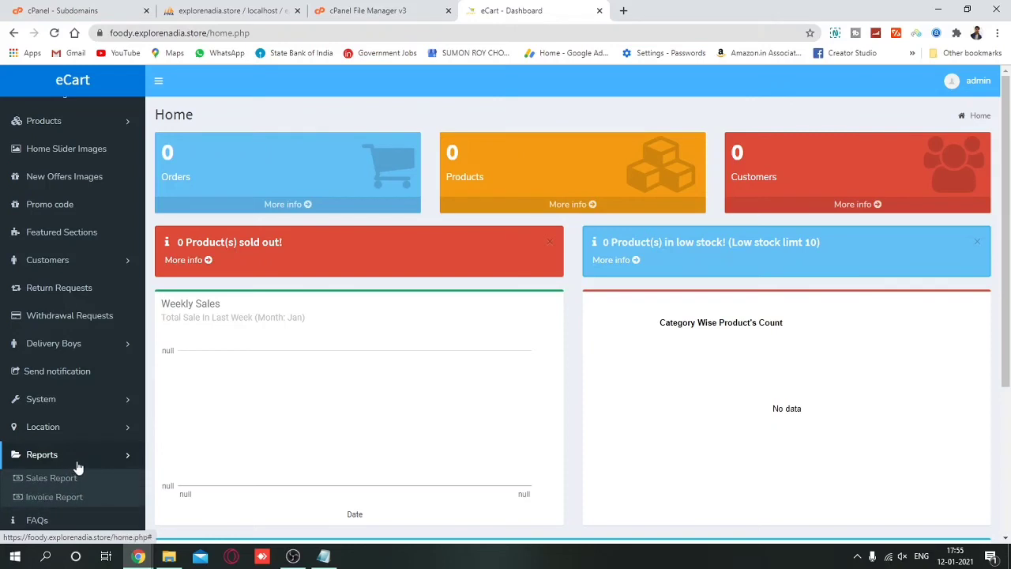
left_click(79, 463)
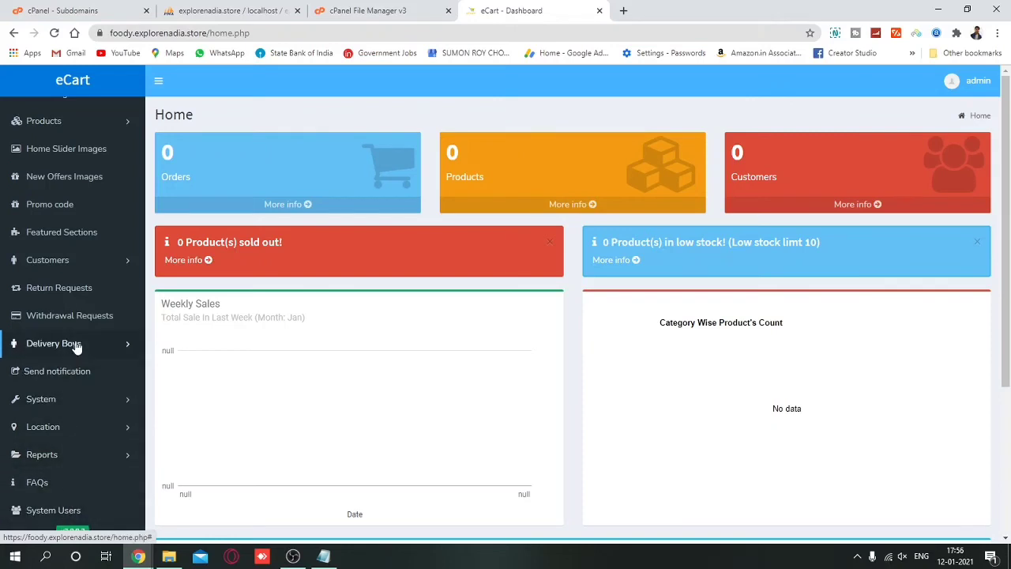
scroll(77, 347, "up", 2)
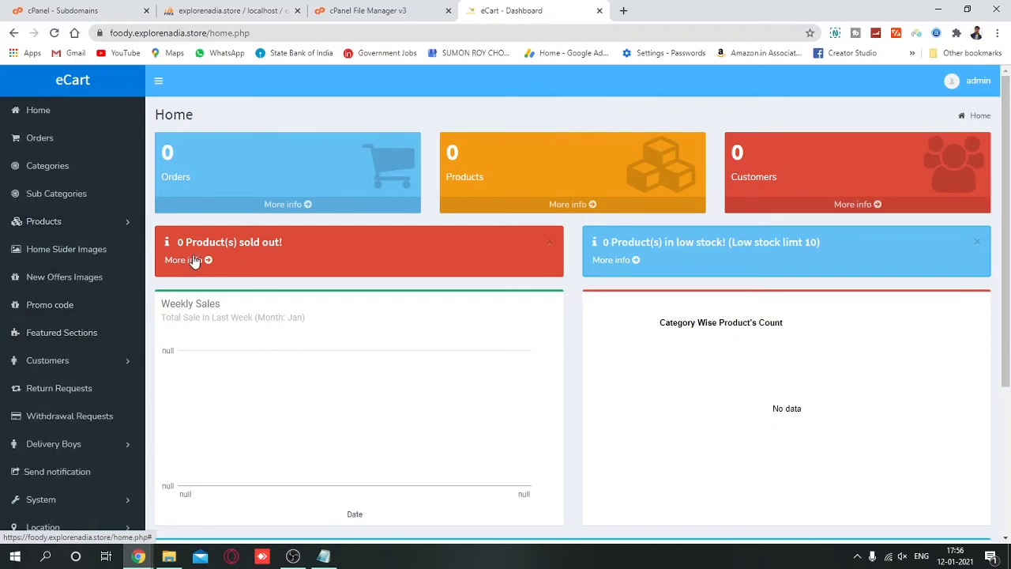
scroll(85, 259, "down", 2)
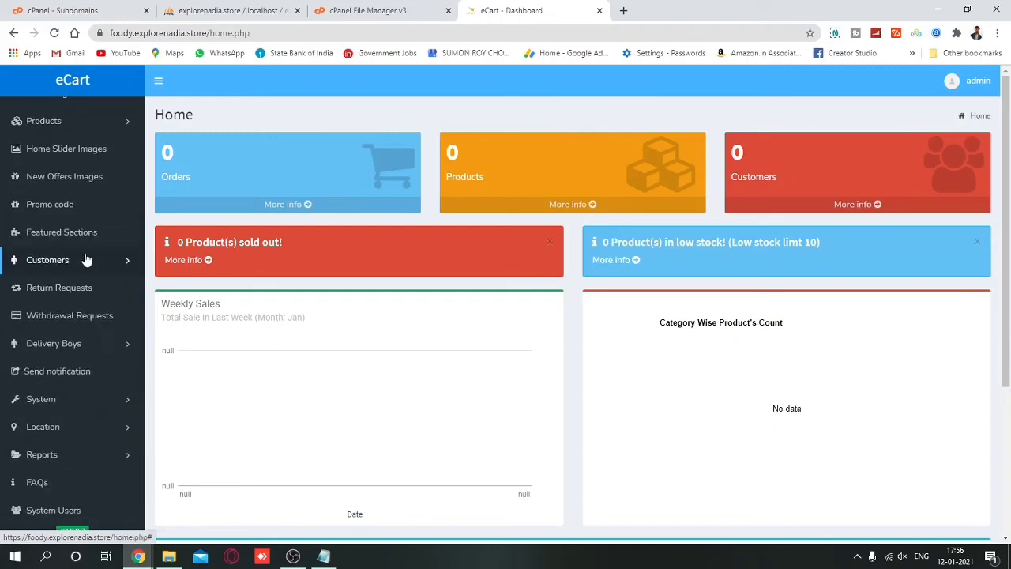
left_click(71, 398)
Review Store Settings: App Name eCart, version 1.0.0, delivery charge 100.
left_click(56, 423)
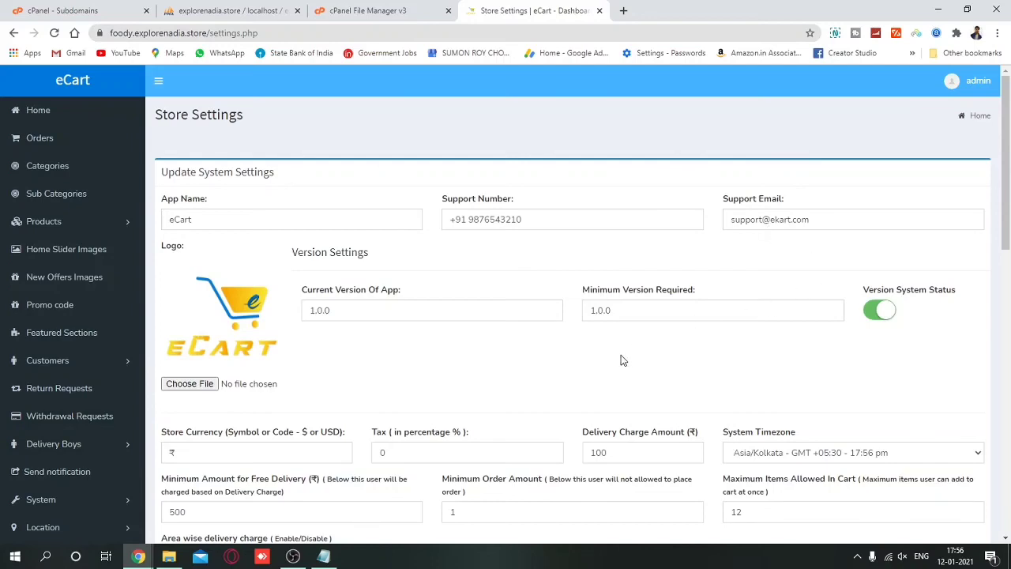
scroll(621, 360, "down", 4)
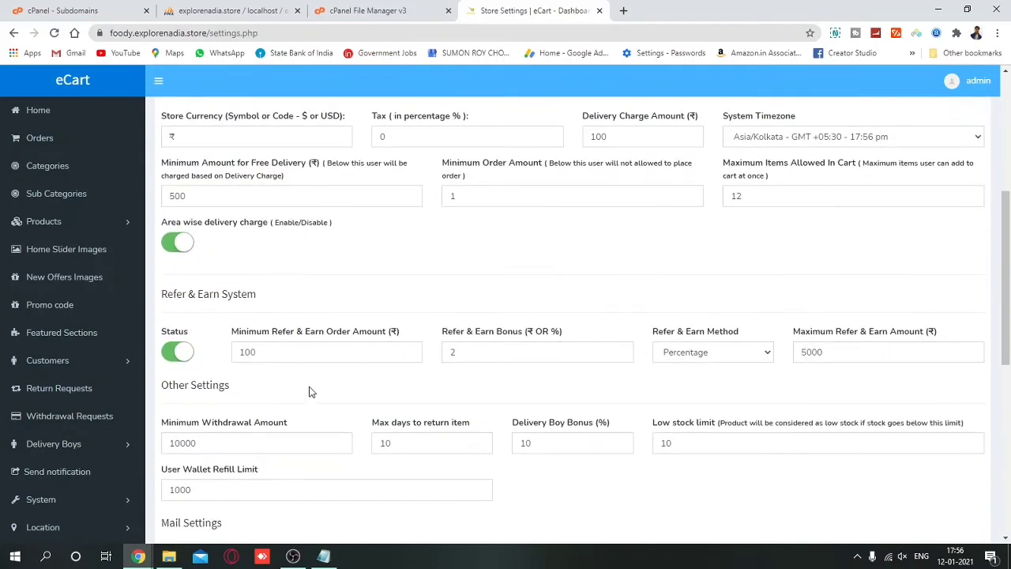
scroll(310, 392, "down", 5)
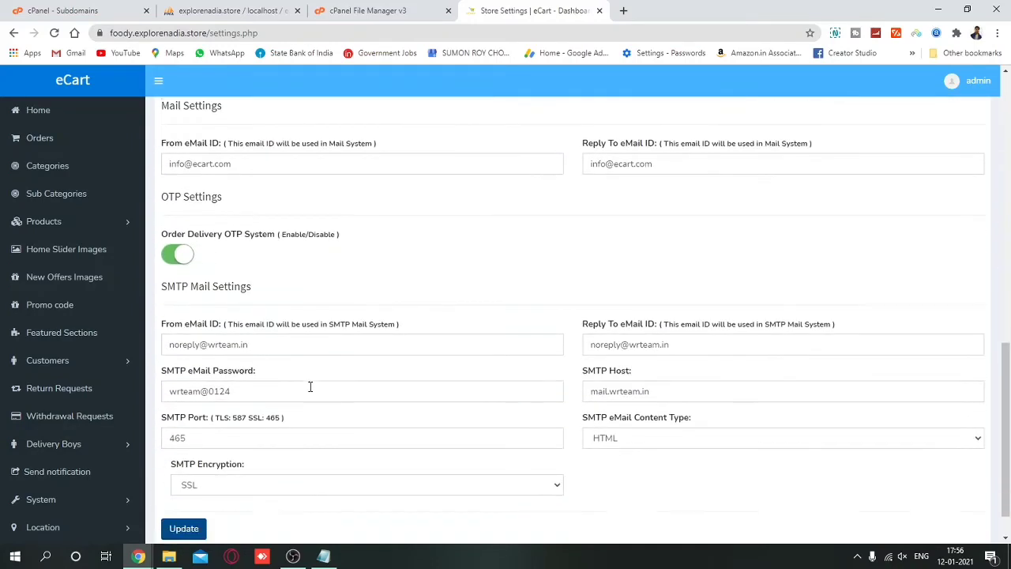
scroll(63, 399, "down", 2)
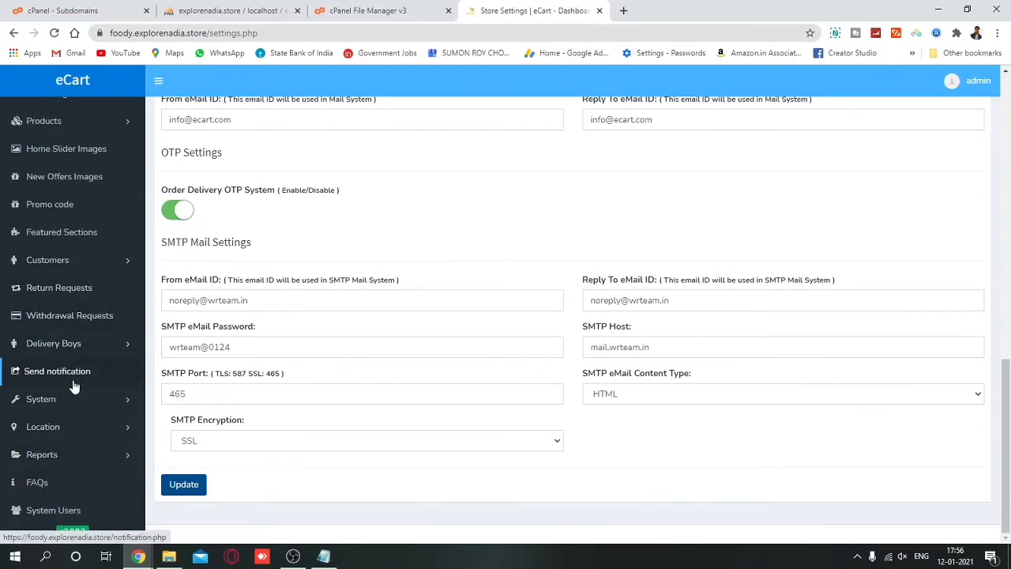
Look through the Front End Settings page, then open System > Payment Methods.
left_click(83, 397)
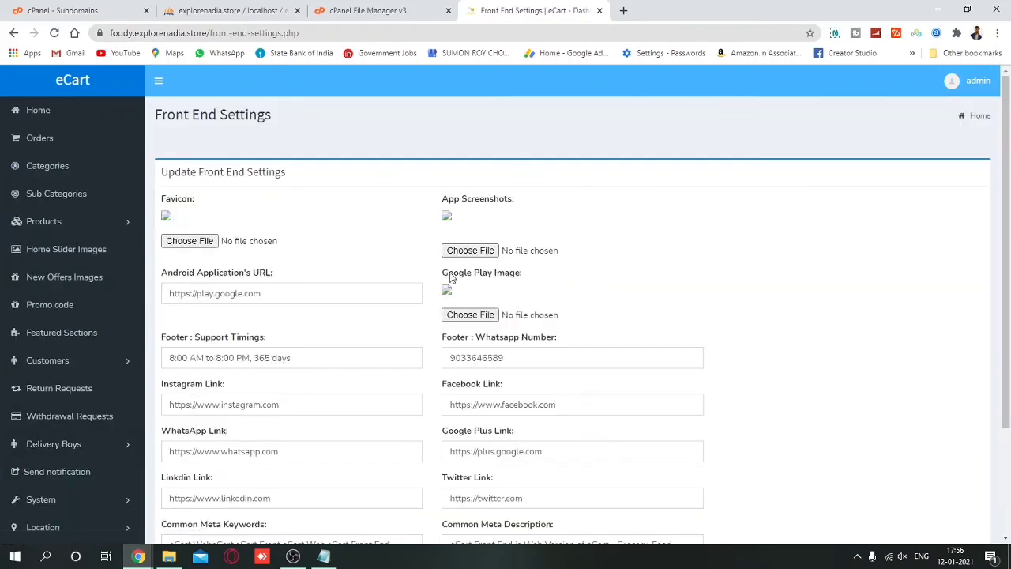
scroll(447, 291, "down", 1)
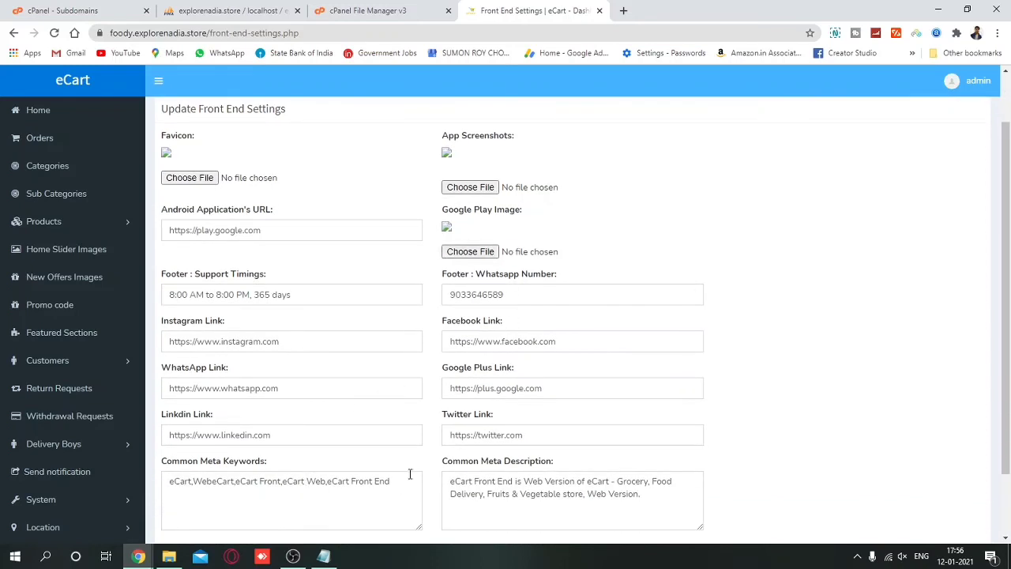
scroll(606, 463, "down", 1)
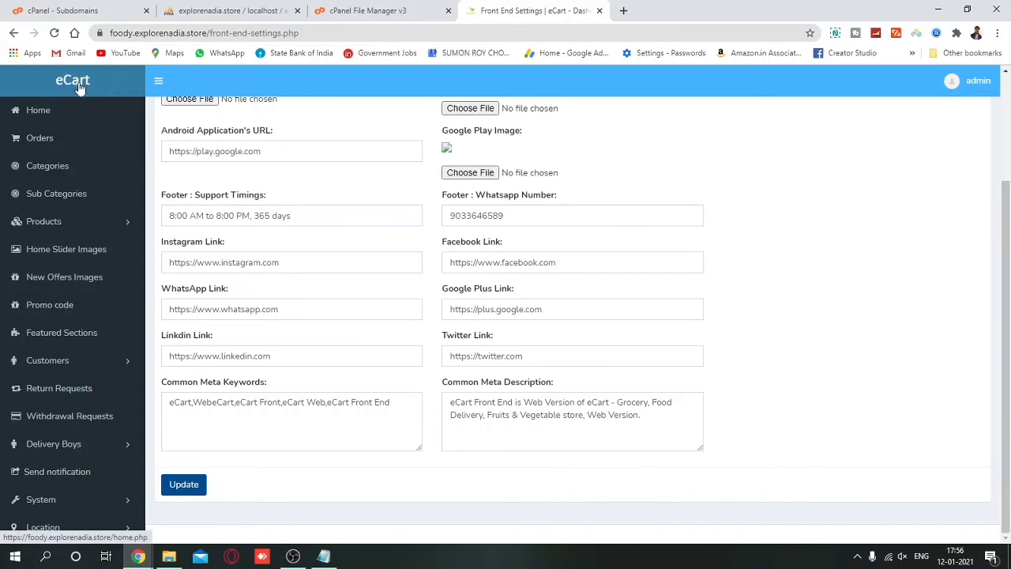
scroll(91, 411, "down", 1)
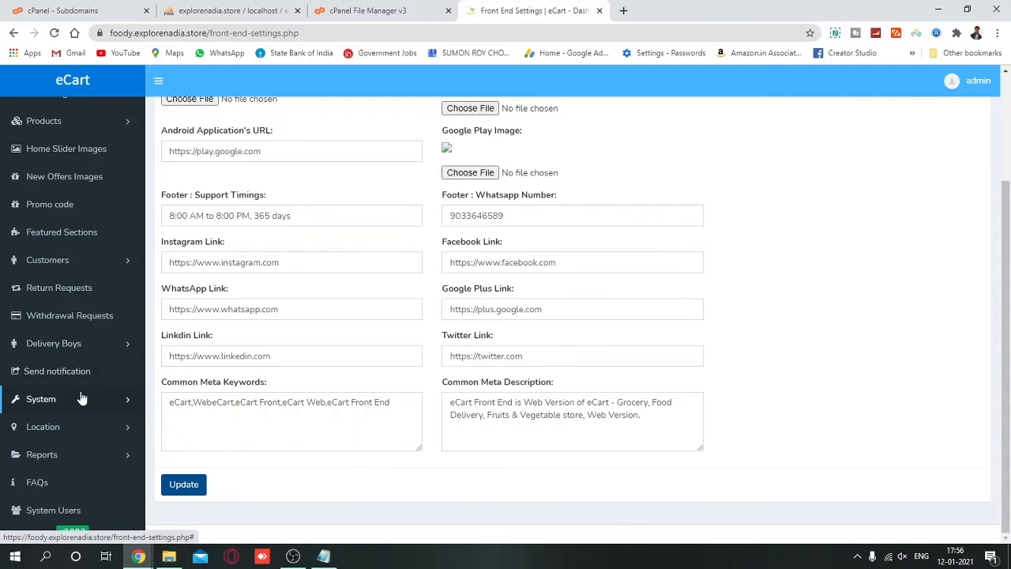
left_click(82, 399)
left_click(66, 466)
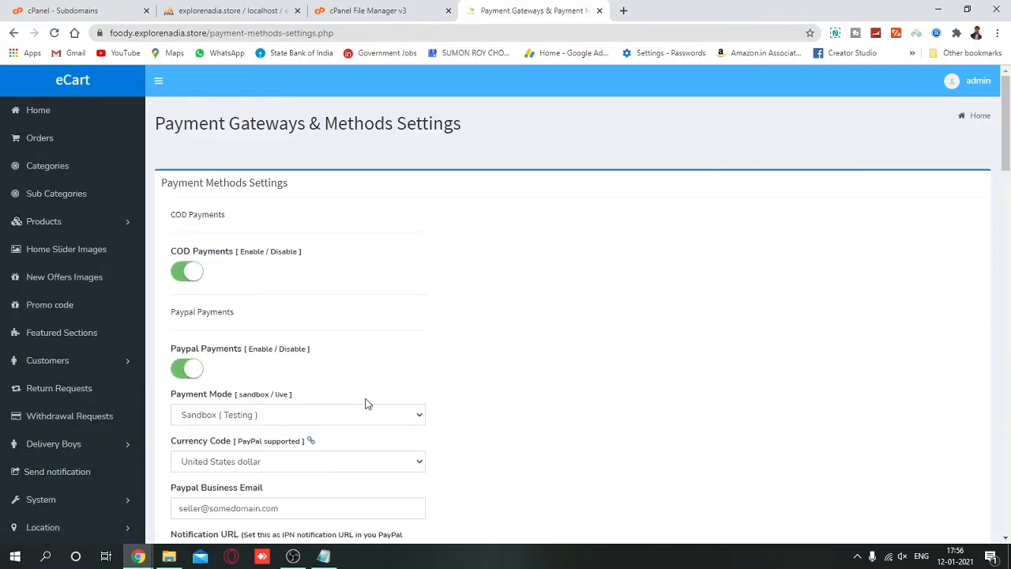
Scroll through the payment gateways from COD and PayPal down to Stripe.
scroll(365, 404, "down", 4)
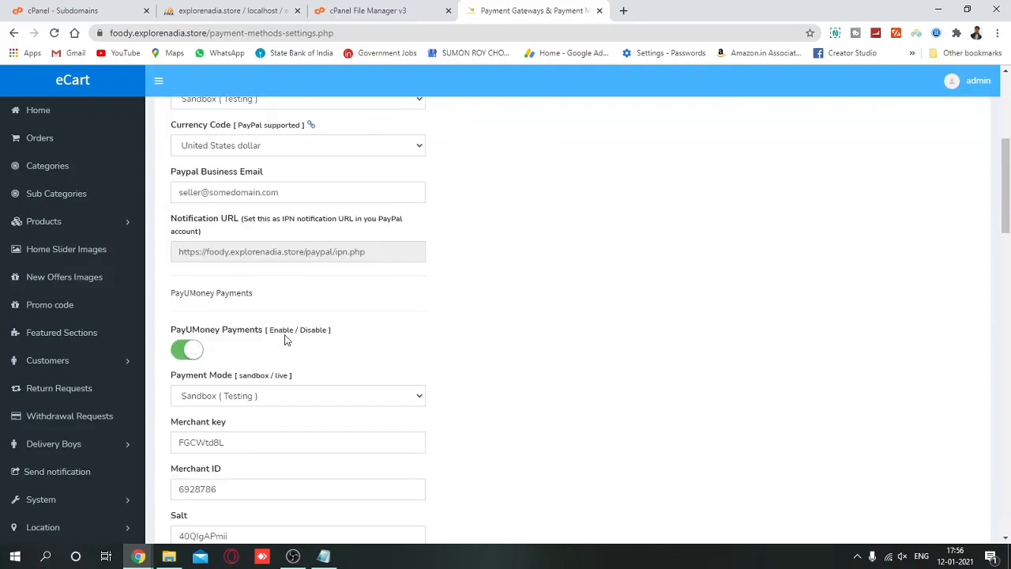
scroll(287, 340, "down", 4)
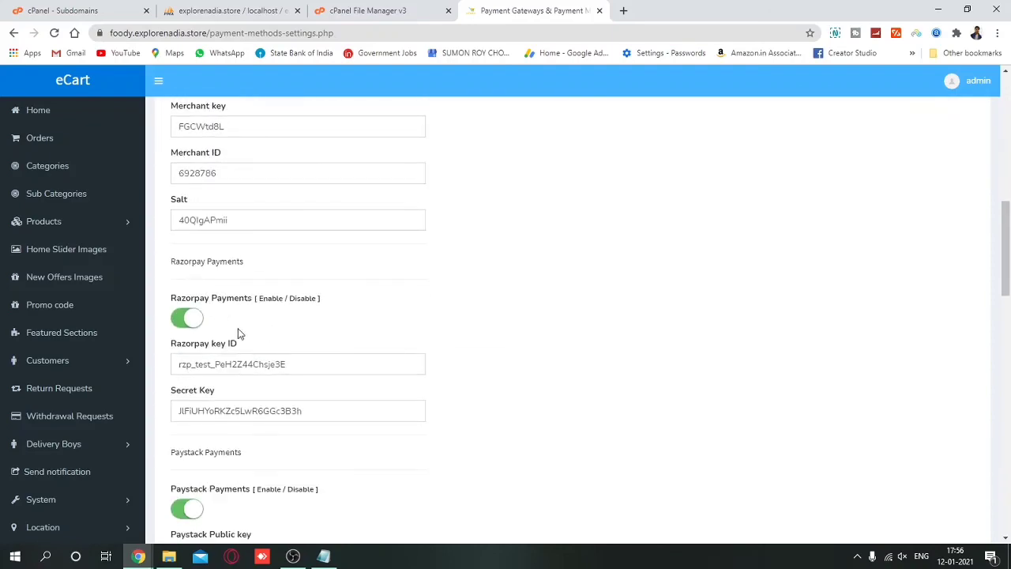
scroll(240, 332, "down", 3)
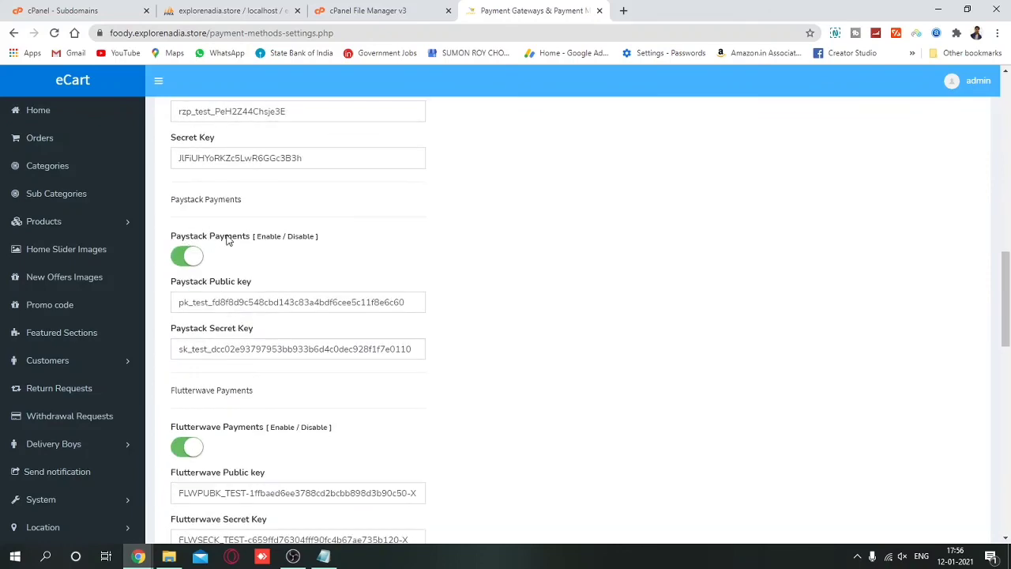
scroll(266, 326, "down", 3)
scroll(255, 463, "down", 3)
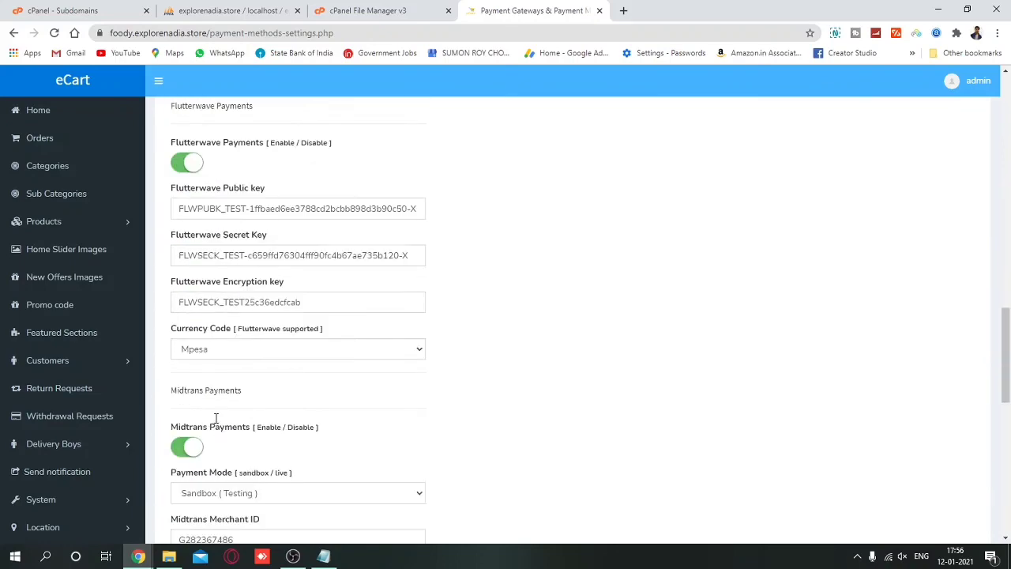
scroll(278, 467, "down", 4)
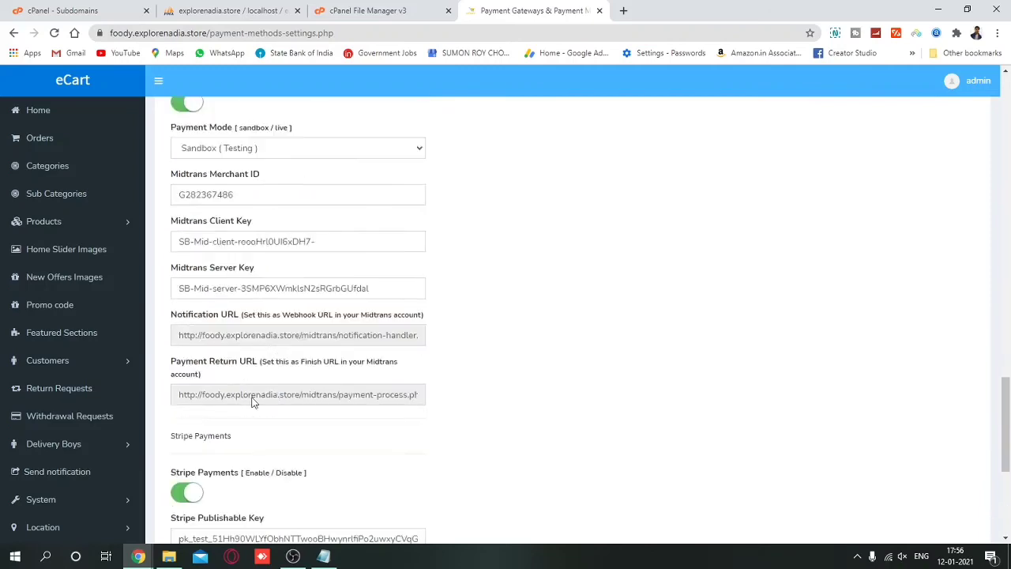
scroll(253, 347, "down", 2)
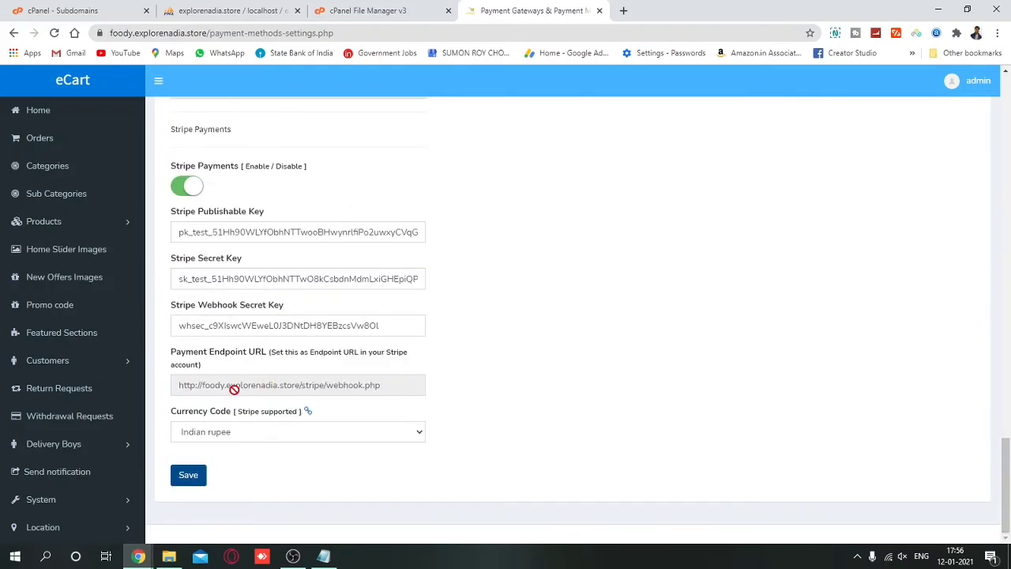
Check Stripe's Currency Code list, leaving it set to Indian rupee.
left_click(234, 434)
left_click(234, 438)
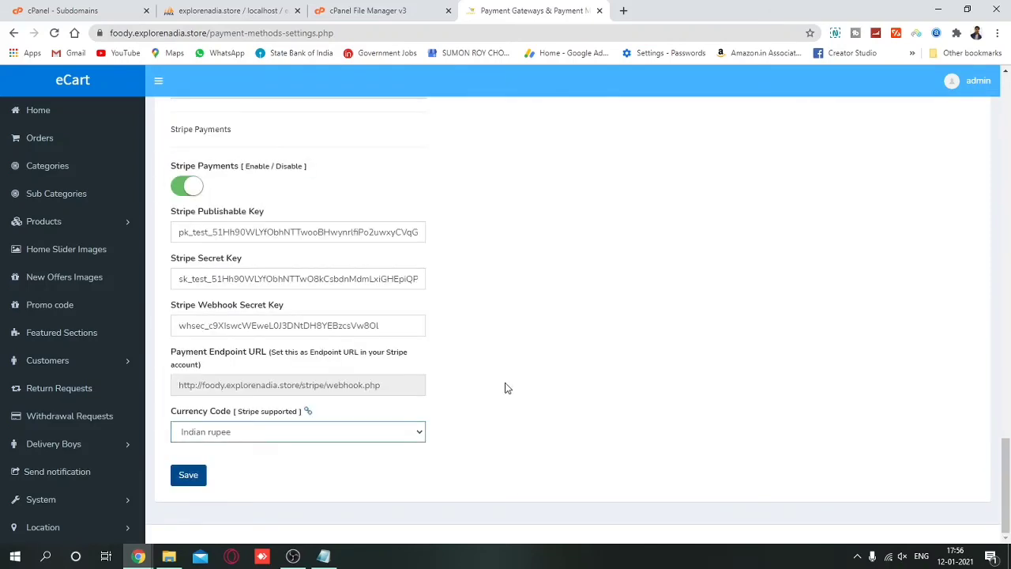
scroll(48, 379, "down", 2)
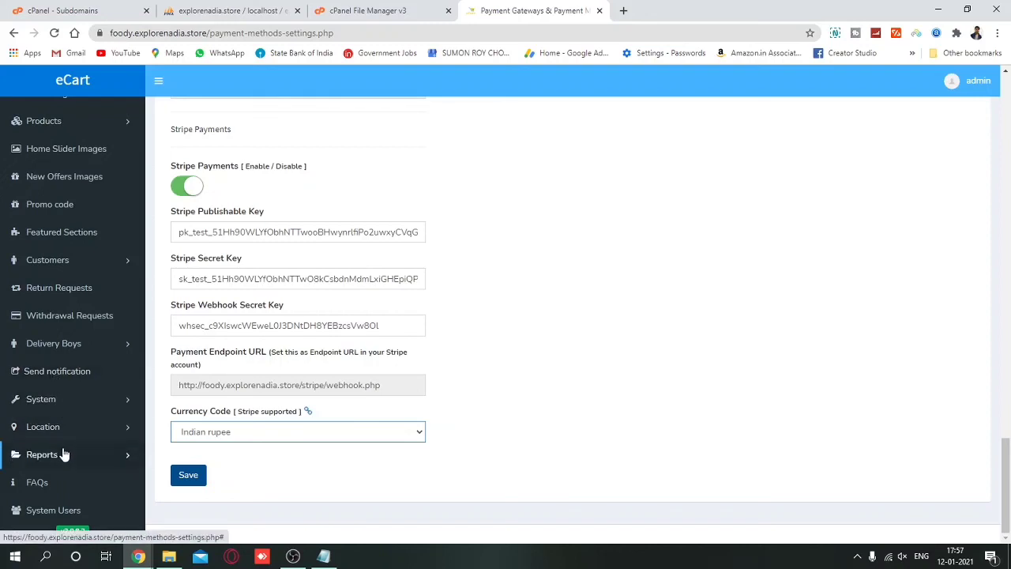
left_click(75, 401)
scroll(71, 463, "down", 2)
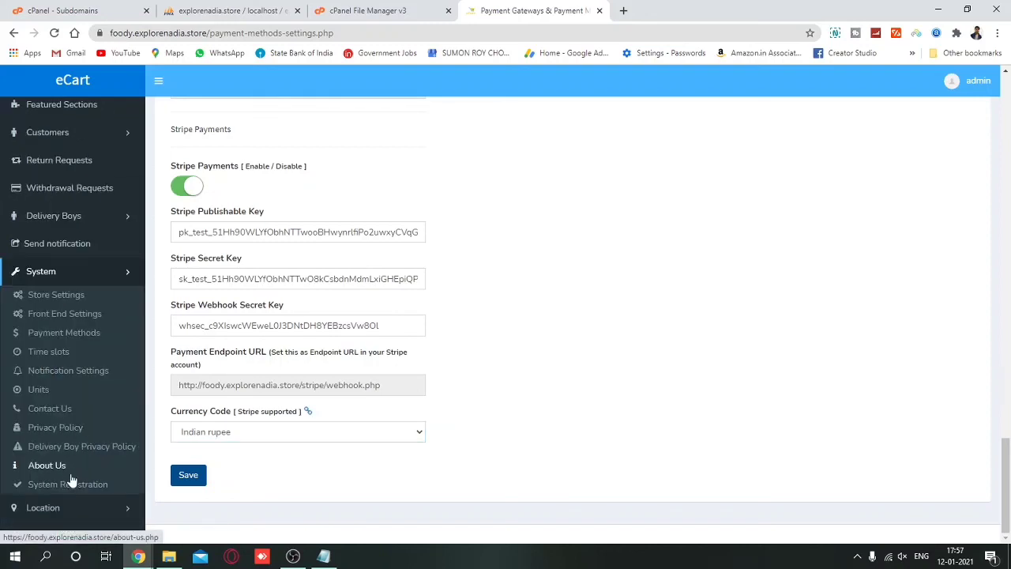
View the Time Slots settings page, then return to the dashboard home.
left_click(64, 357)
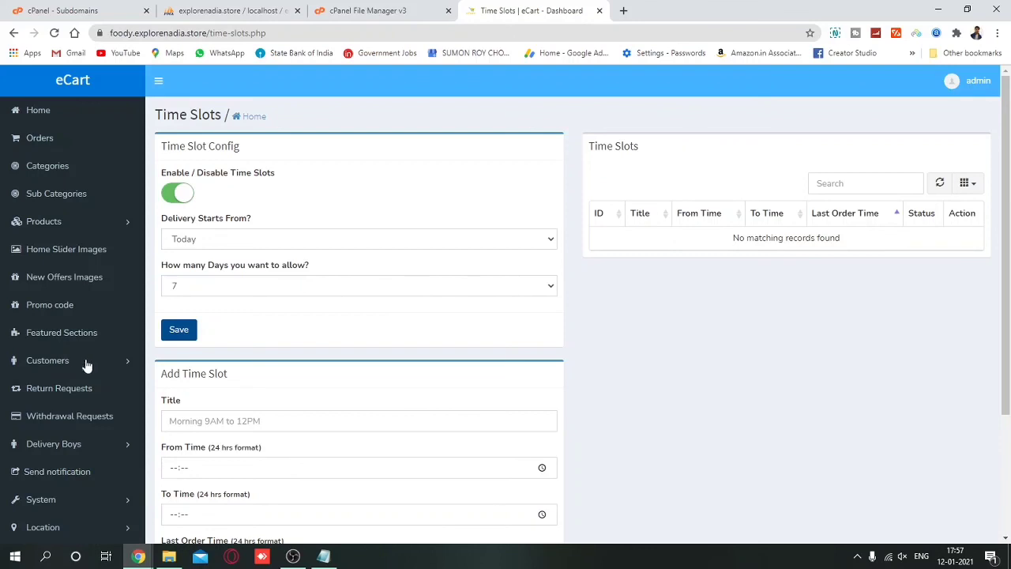
scroll(289, 379, "down", 3)
scroll(75, 410, "down", 2)
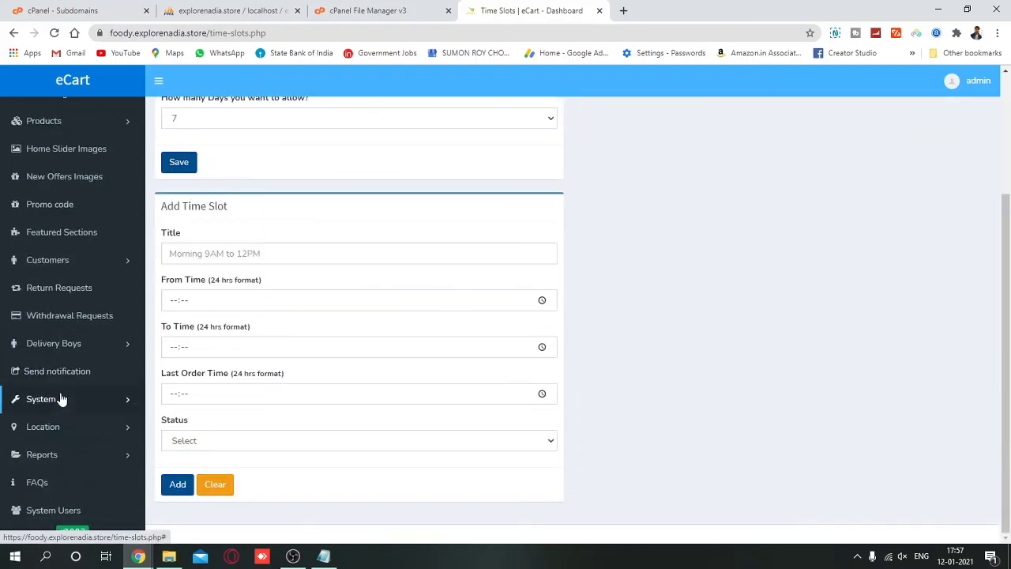
left_click(81, 406)
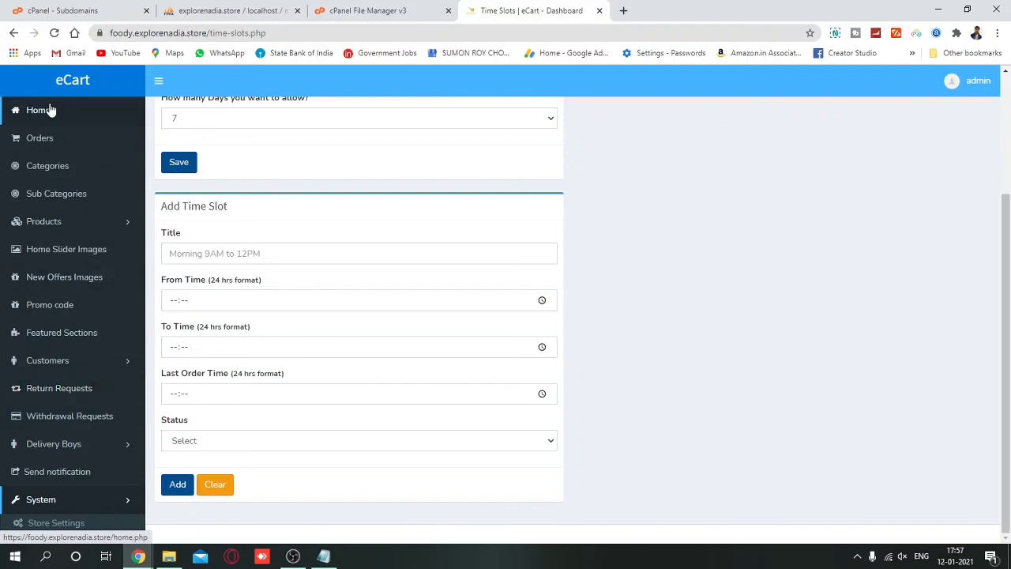
left_click(49, 110)
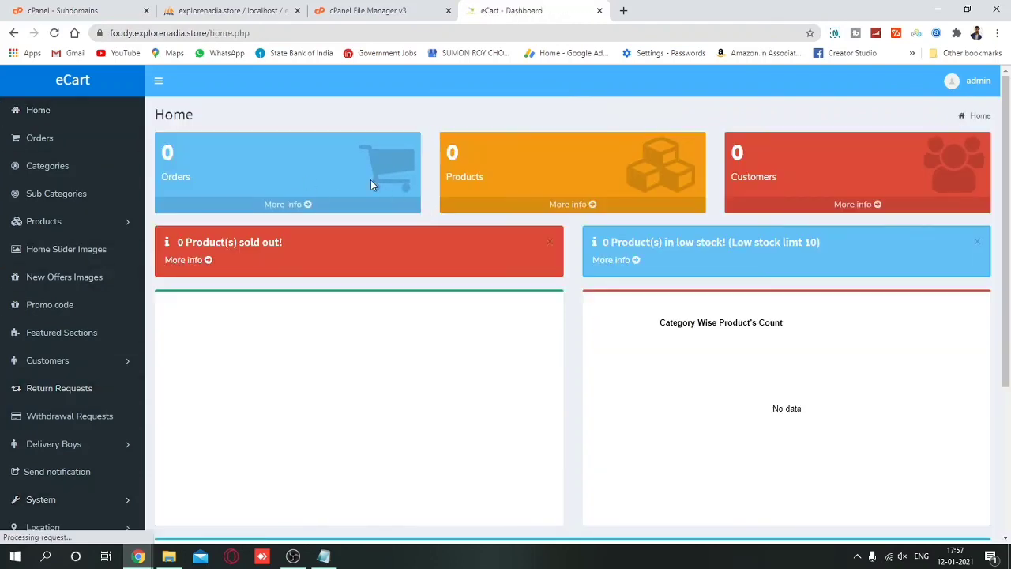
Open Products > Add Product and look over the empty form and Tax choices unchanged.
left_click(71, 223)
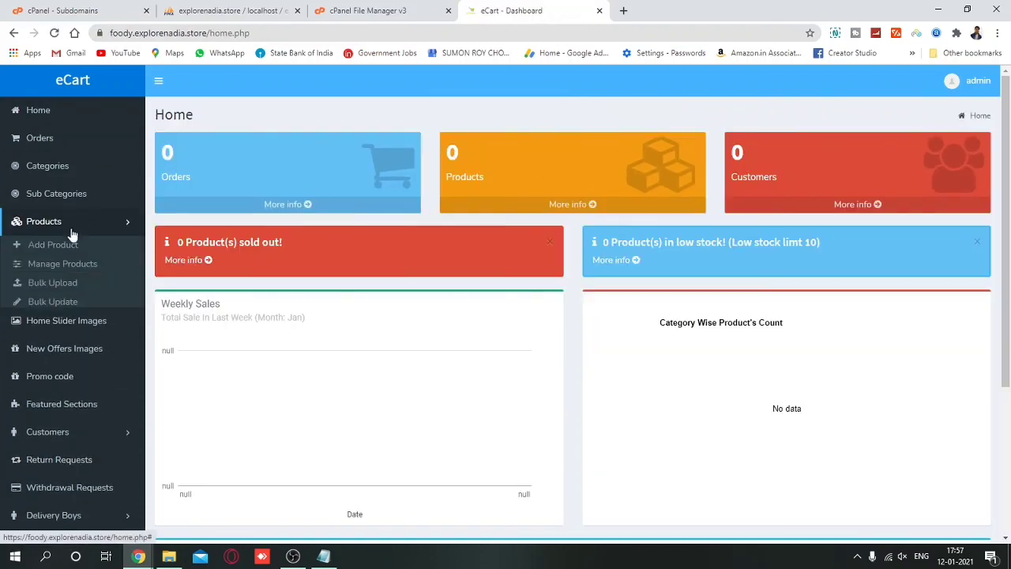
left_click(71, 243)
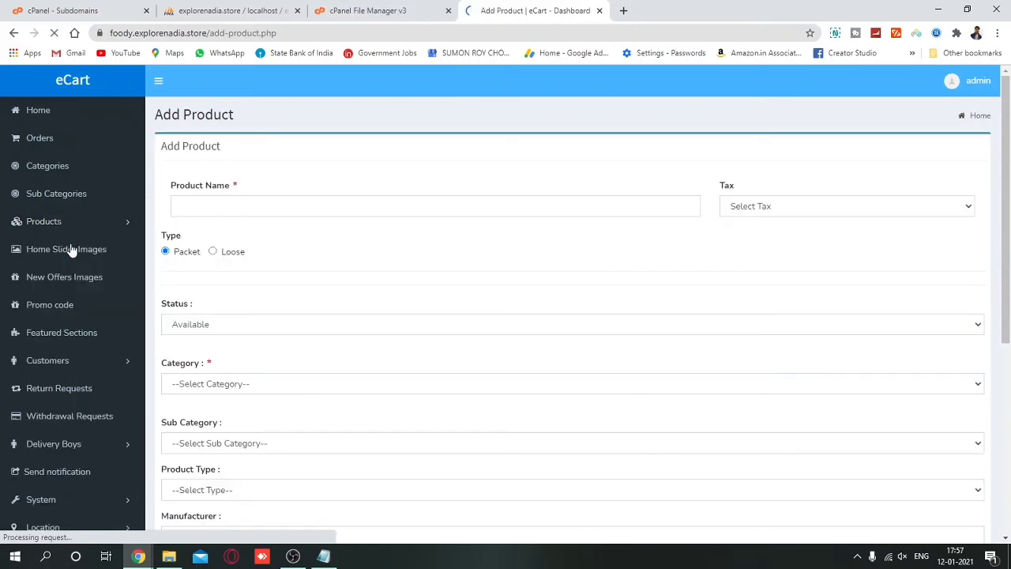
left_click(241, 201)
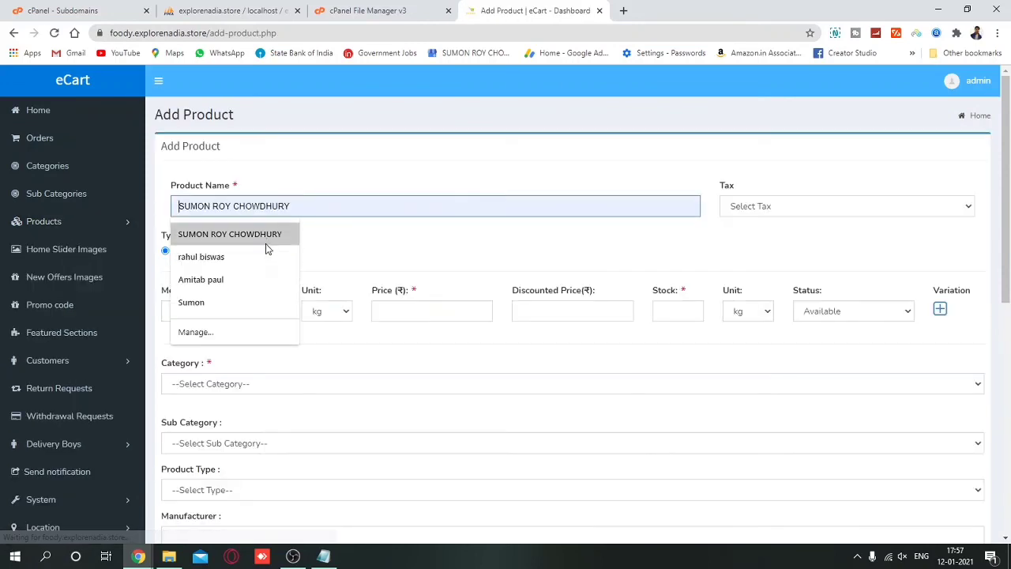
key("Escape")
left_click(771, 209)
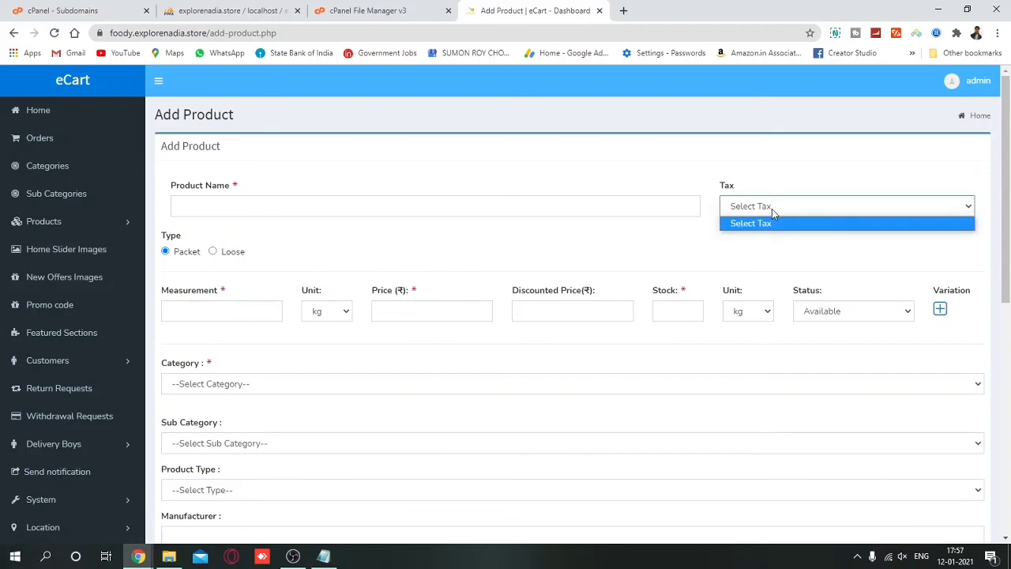
left_click(772, 209)
scroll(528, 304, "down", 3)
scroll(528, 304, "down", 1)
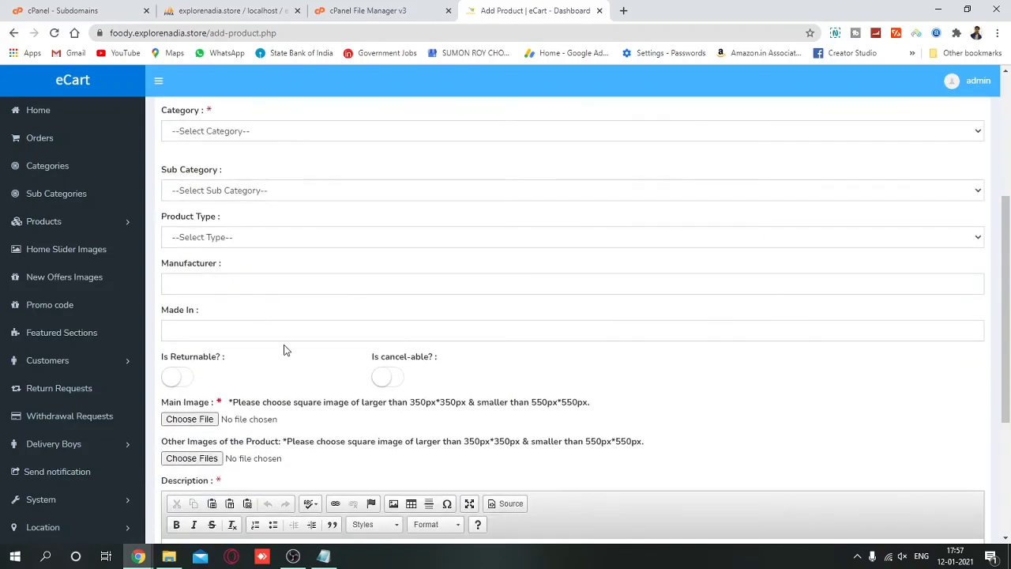
scroll(286, 350, "down", 3)
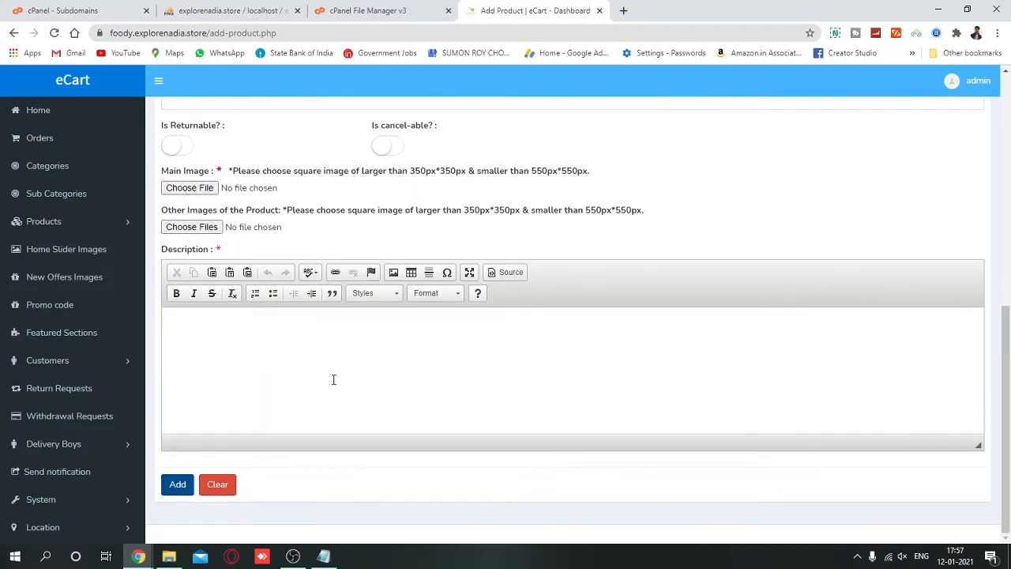
scroll(333, 379, "up", 7)
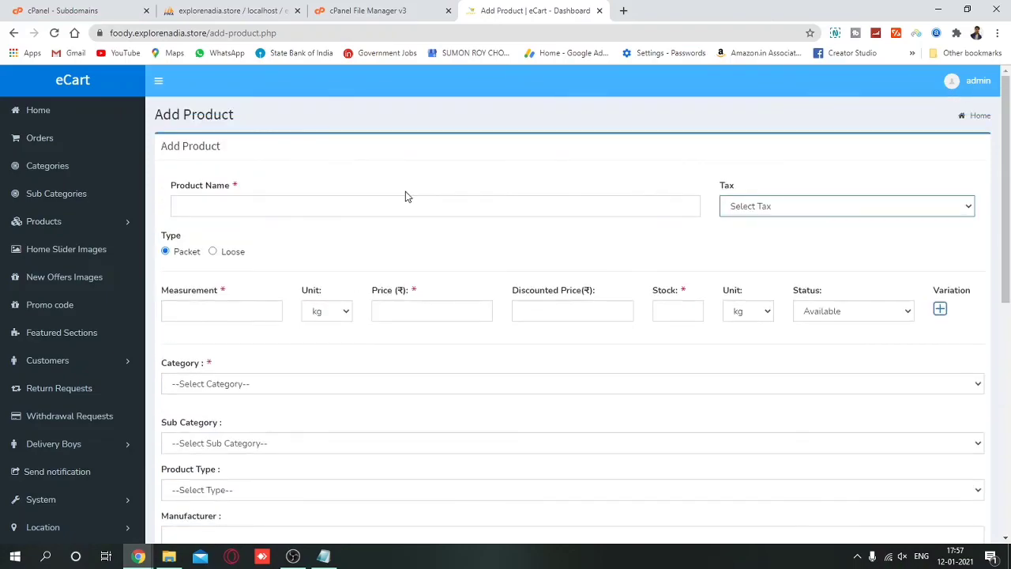